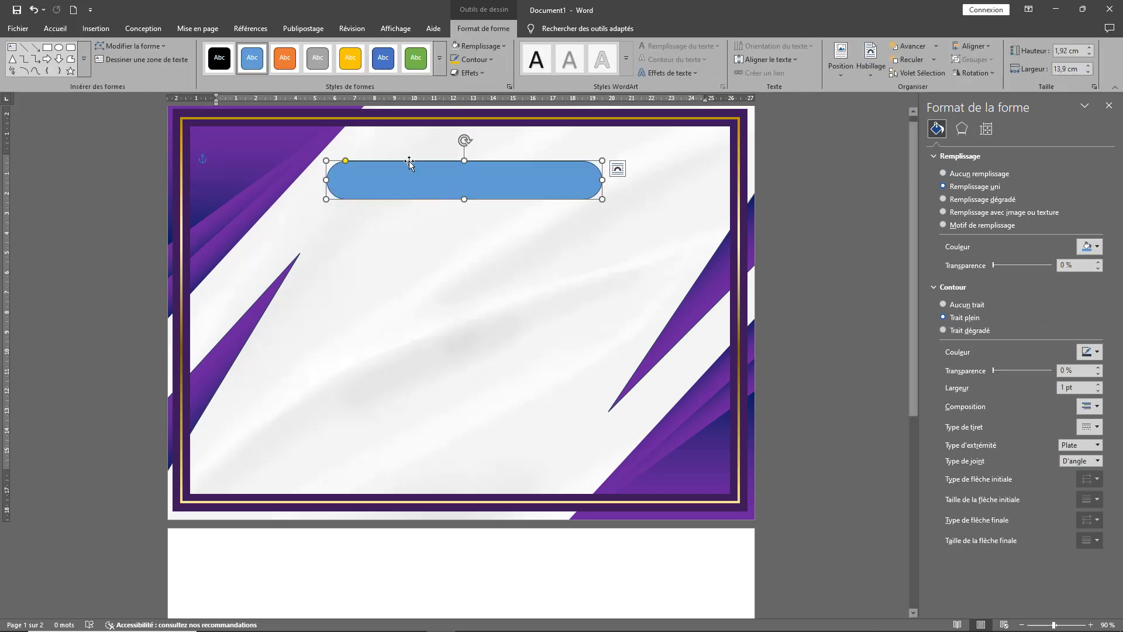
{"action": "left_click", "coordinate": [1096, 459]}
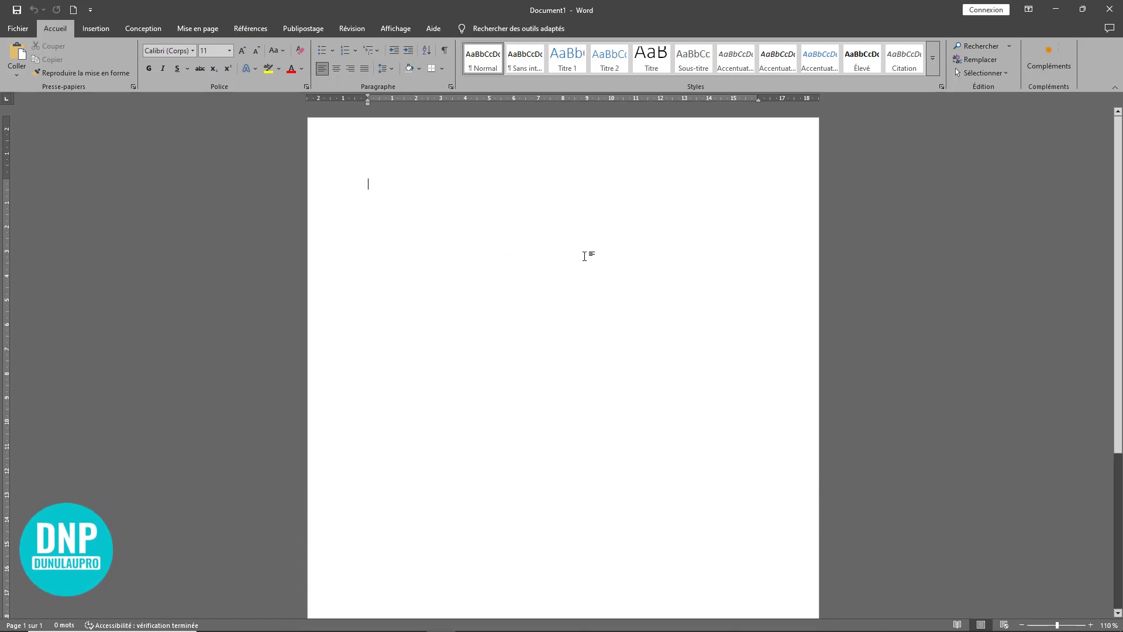
Step: Set the page orientation to landscape (Paysage)
{"action": "left_click", "coordinate": [199, 28]}
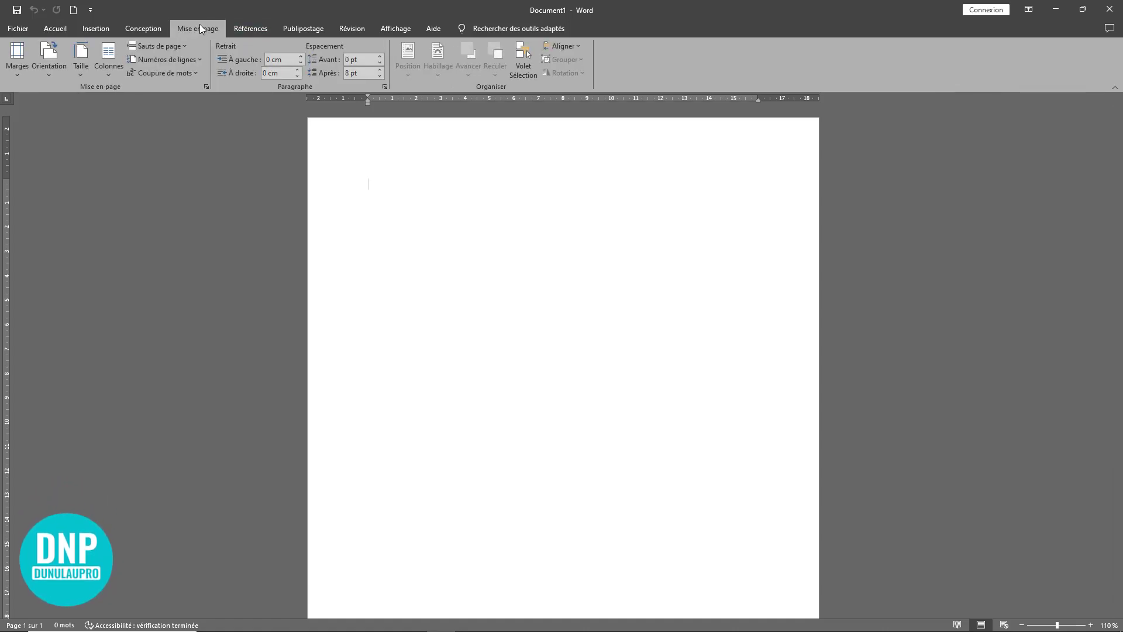
{"action": "left_click", "coordinate": [47, 72]}
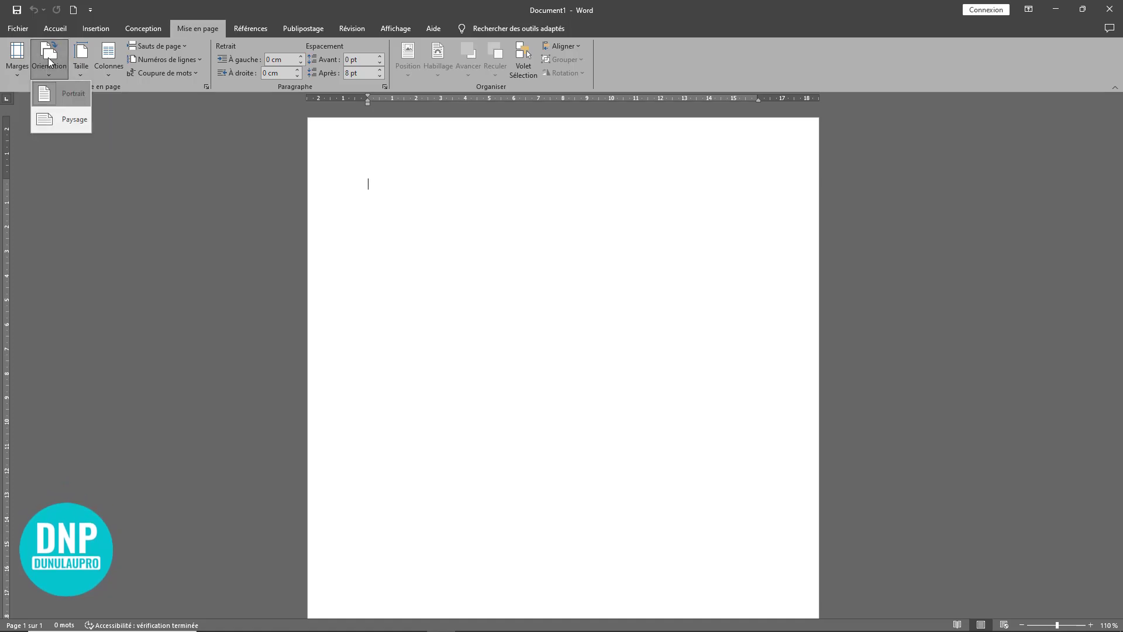
{"action": "left_click", "coordinate": [61, 121]}
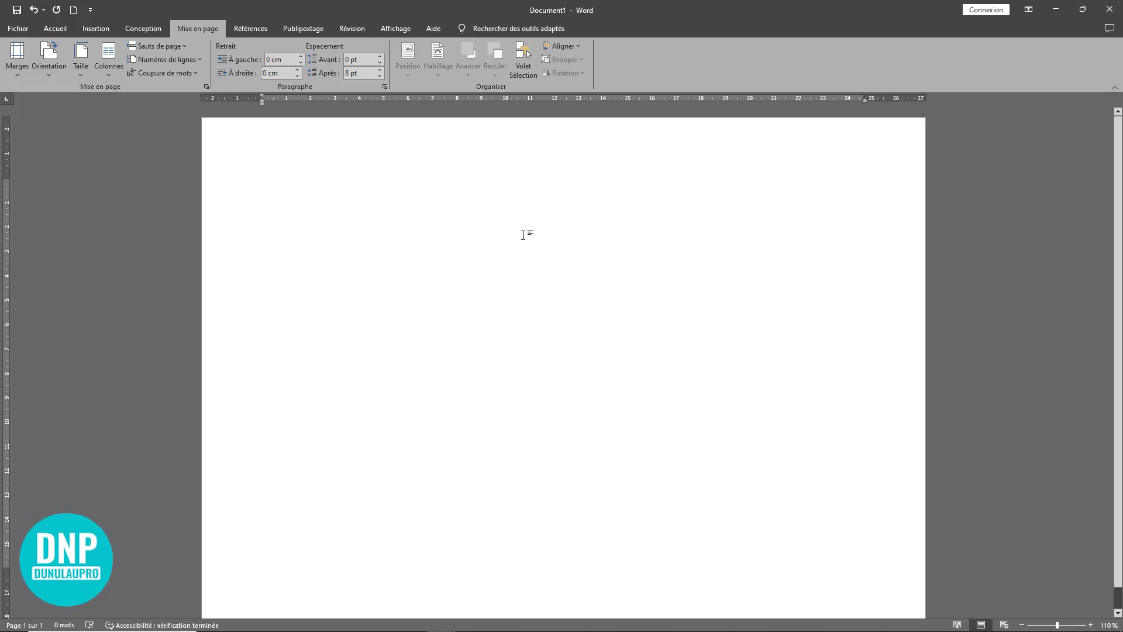
{"action": "scroll", "coordinate": [523, 234], "scroll_direction": "down", "scroll_amount": 3, "text": "ctrl"}
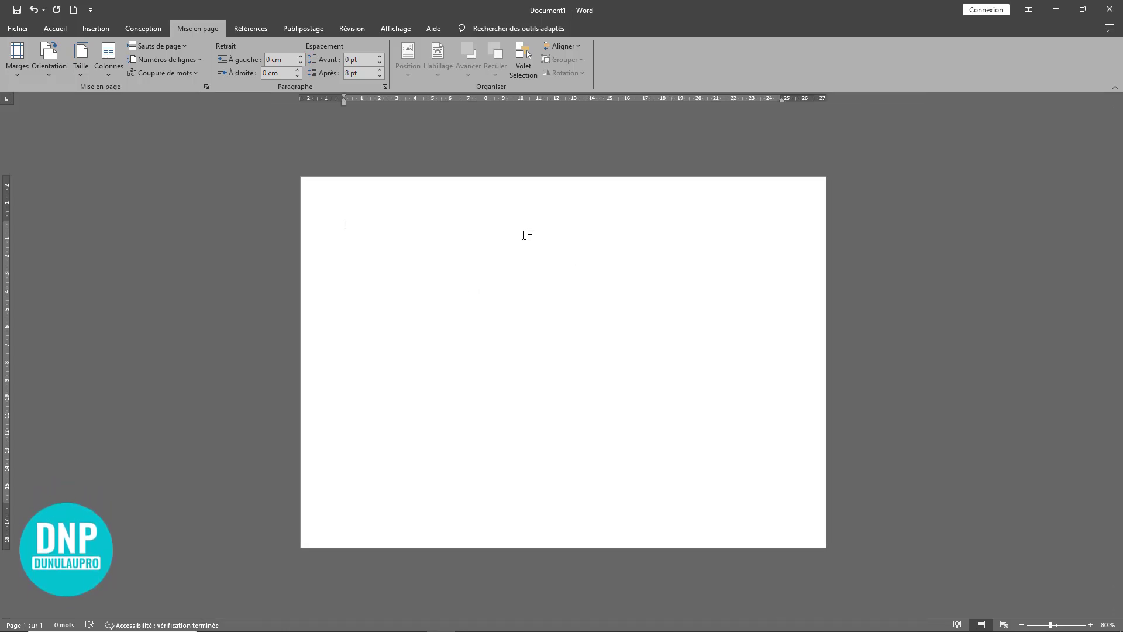
{"action": "left_click", "coordinate": [45, 69]}
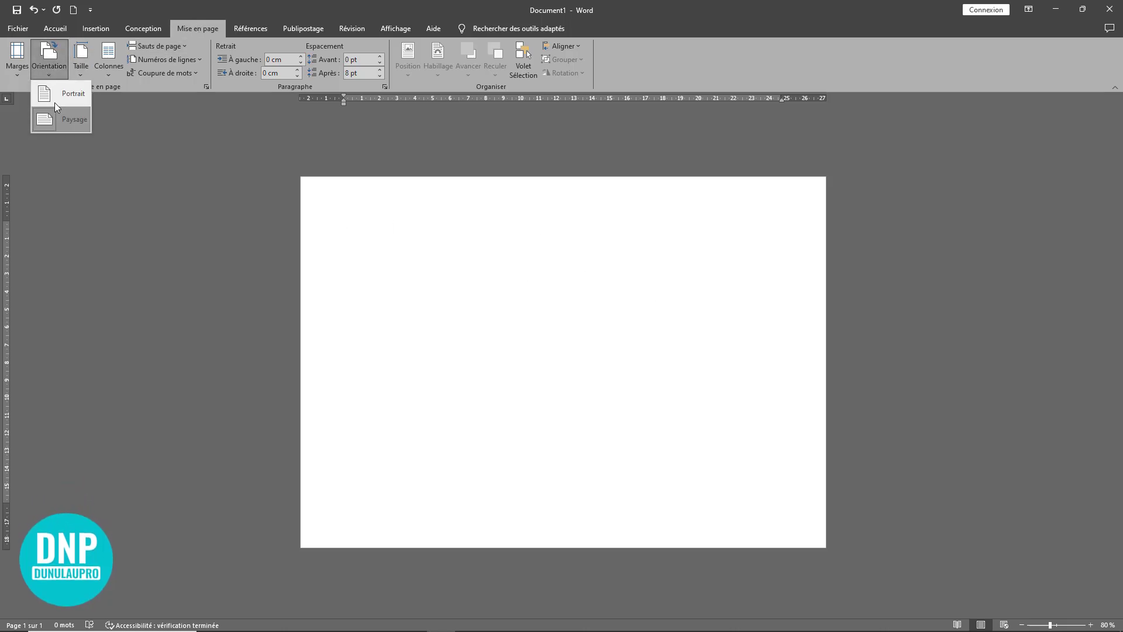
{"action": "left_click", "coordinate": [444, 264]}
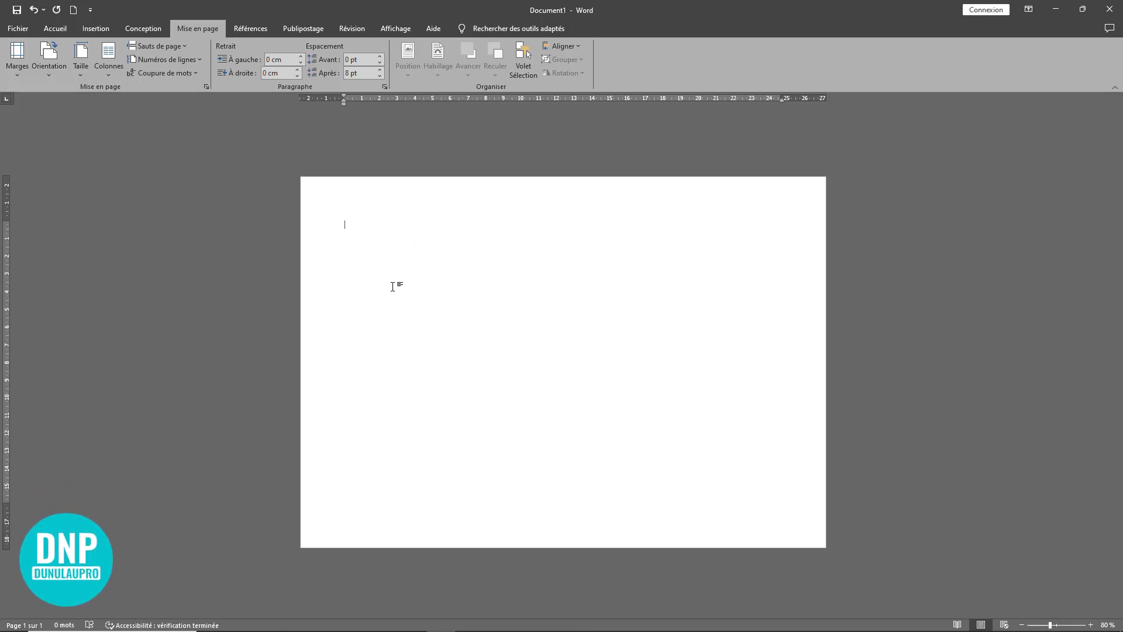
Step: Draw a rectangle about 10.03 cm wide and 7.22 cm high in the upper-left part of the page
{"action": "left_click", "coordinate": [94, 29]}
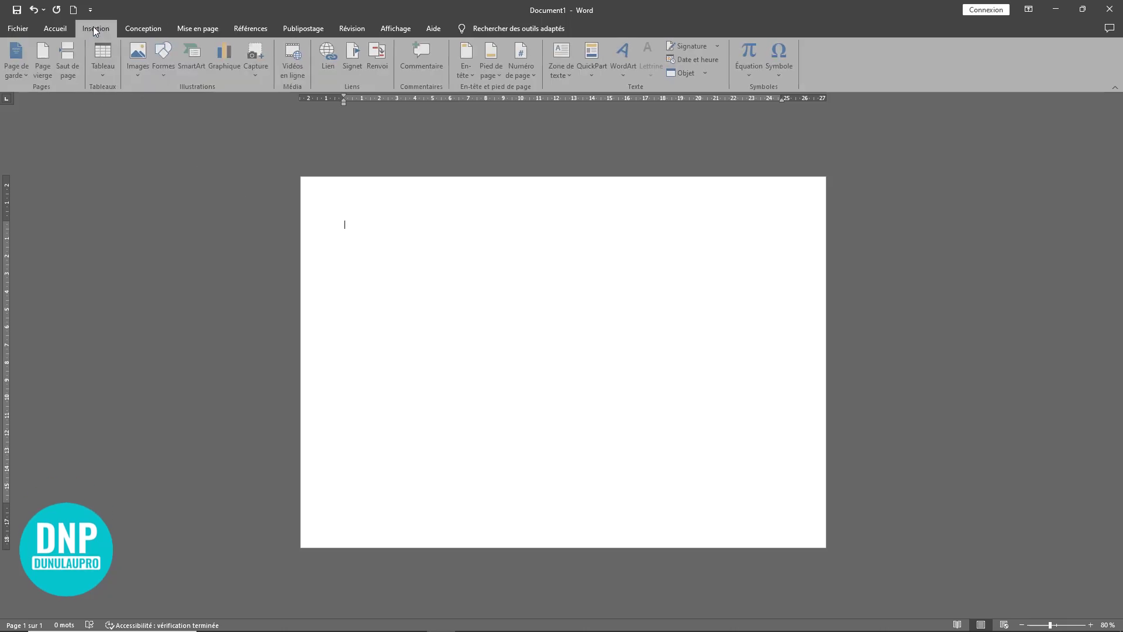
{"action": "left_click", "coordinate": [170, 75]}
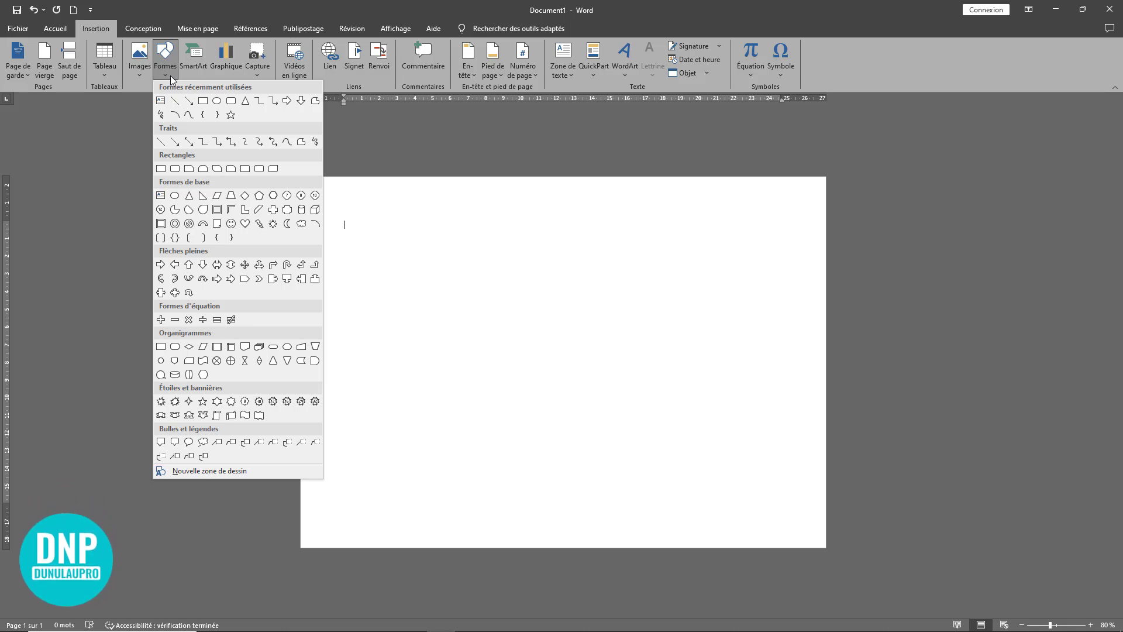
{"action": "left_click", "coordinate": [203, 103]}
{"action": "left_click_drag", "start_coordinate": [382, 237], "coordinate": [560, 365]}
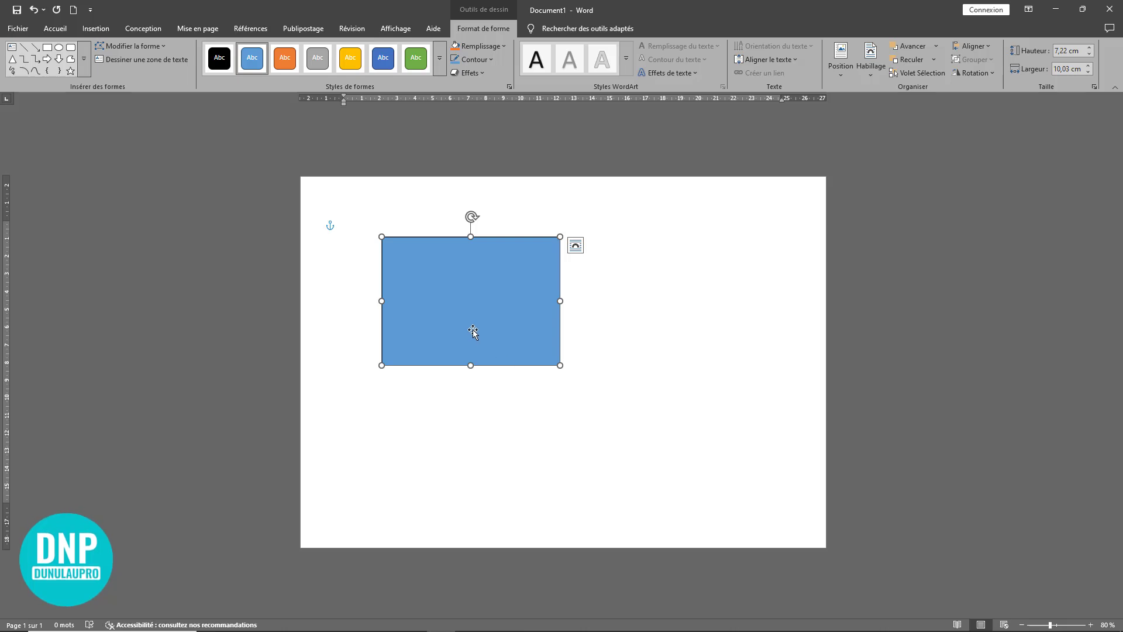
Step: Move the blue rectangle into the page's top-left corner, flush with the page edges
{"action": "left_click_drag", "start_coordinate": [473, 331], "coordinate": [392, 268]}
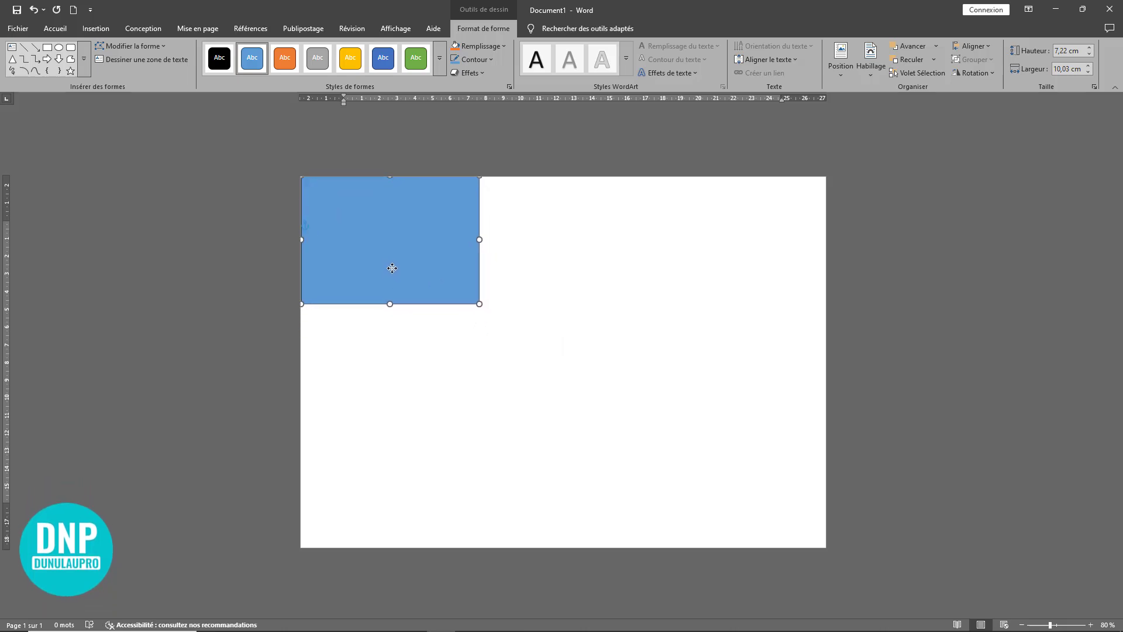
{"action": "scroll", "coordinate": [626, 368], "scroll_direction": "up", "scroll_amount": 4}
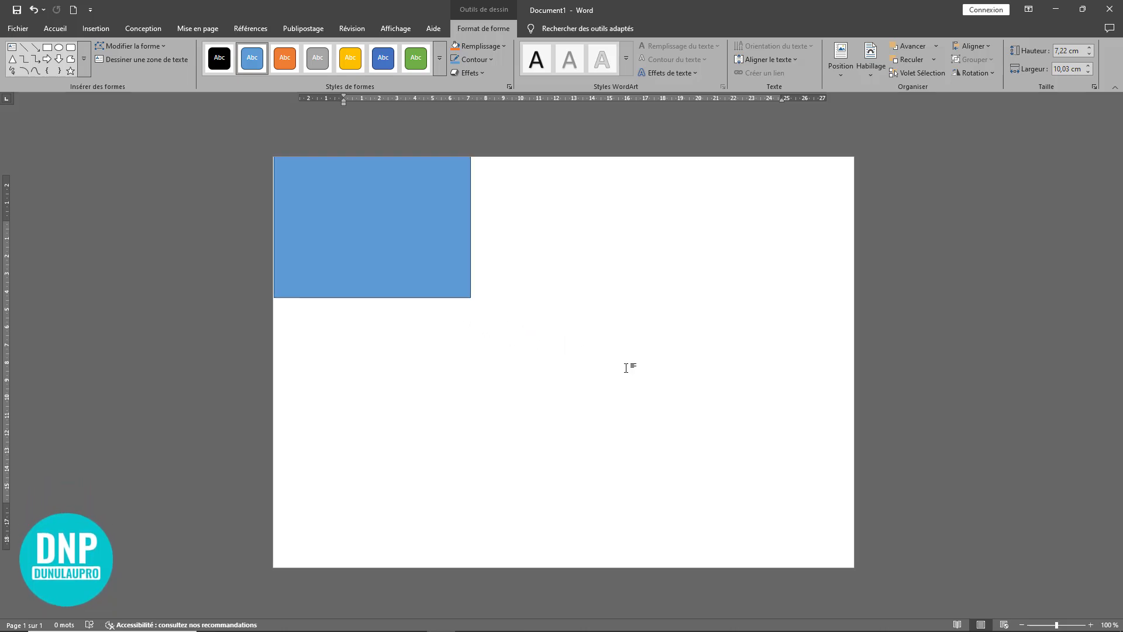
{"action": "left_click_drag", "start_coordinate": [328, 250], "coordinate": [325, 250]}
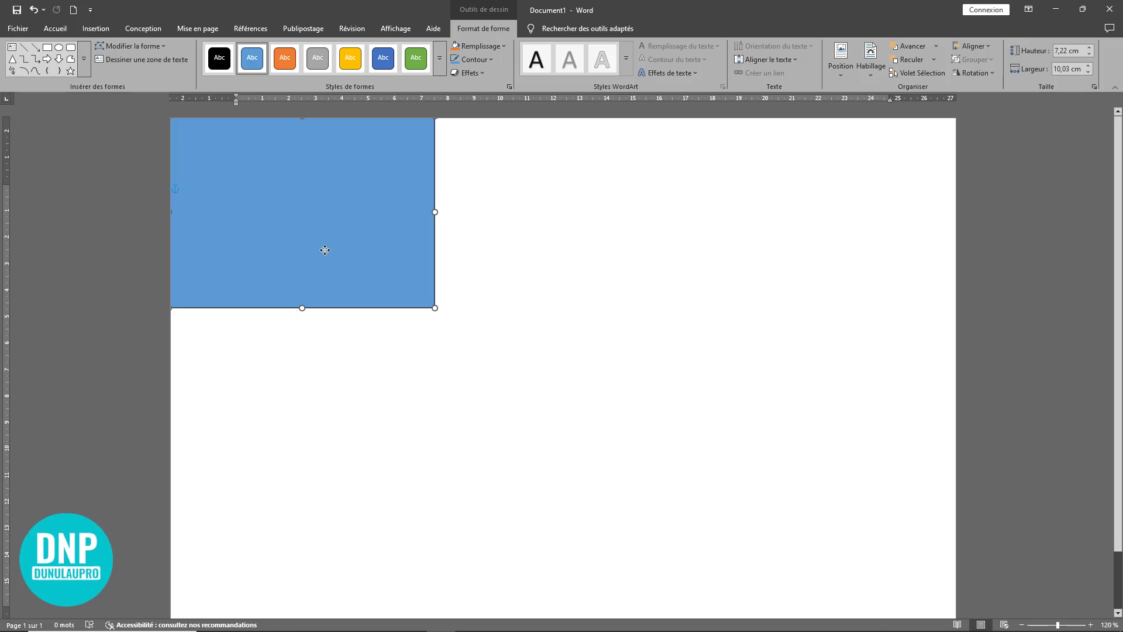
Step: Remove the outline of the corner rectangle
{"action": "scroll", "coordinate": [516, 314], "scroll_direction": "down", "scroll_amount": 5}
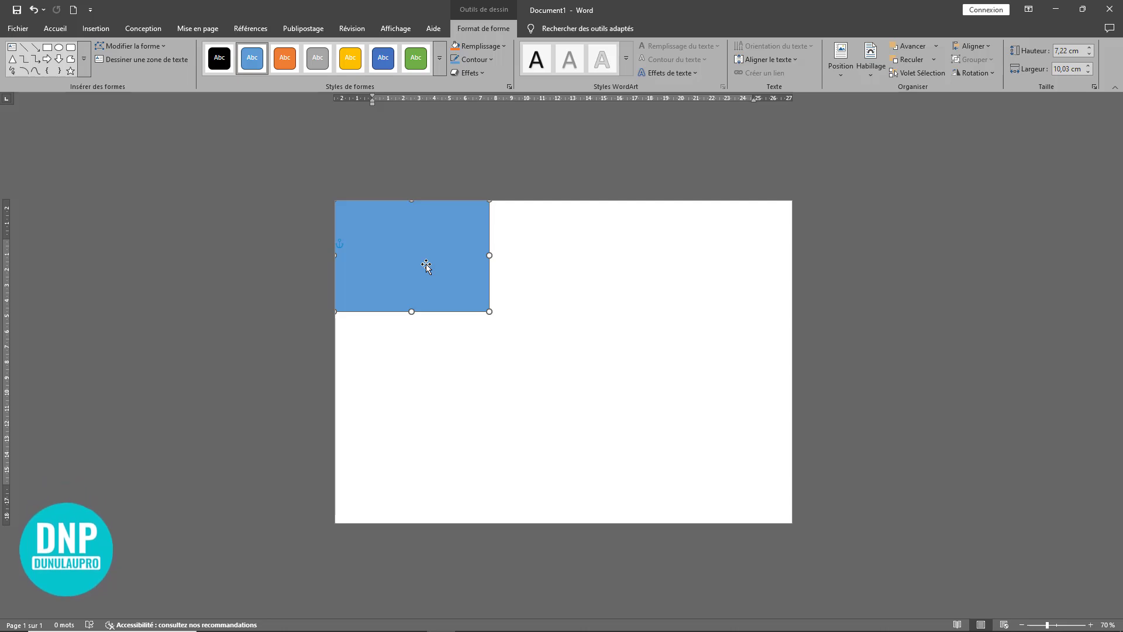
{"action": "left_click", "coordinate": [491, 60]}
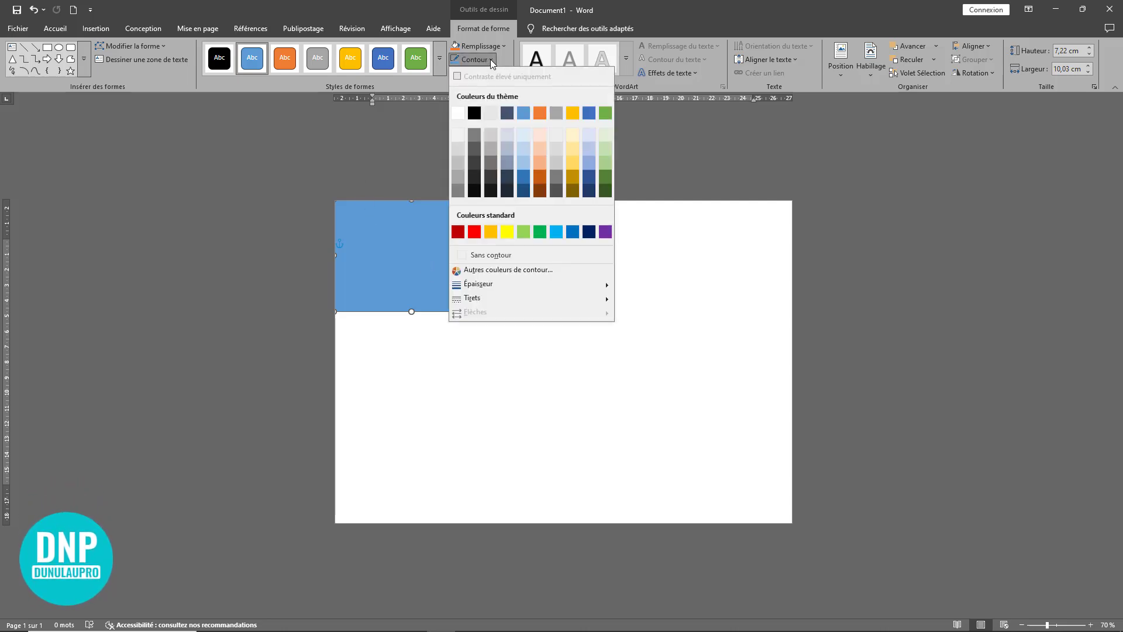
{"action": "left_click", "coordinate": [506, 255]}
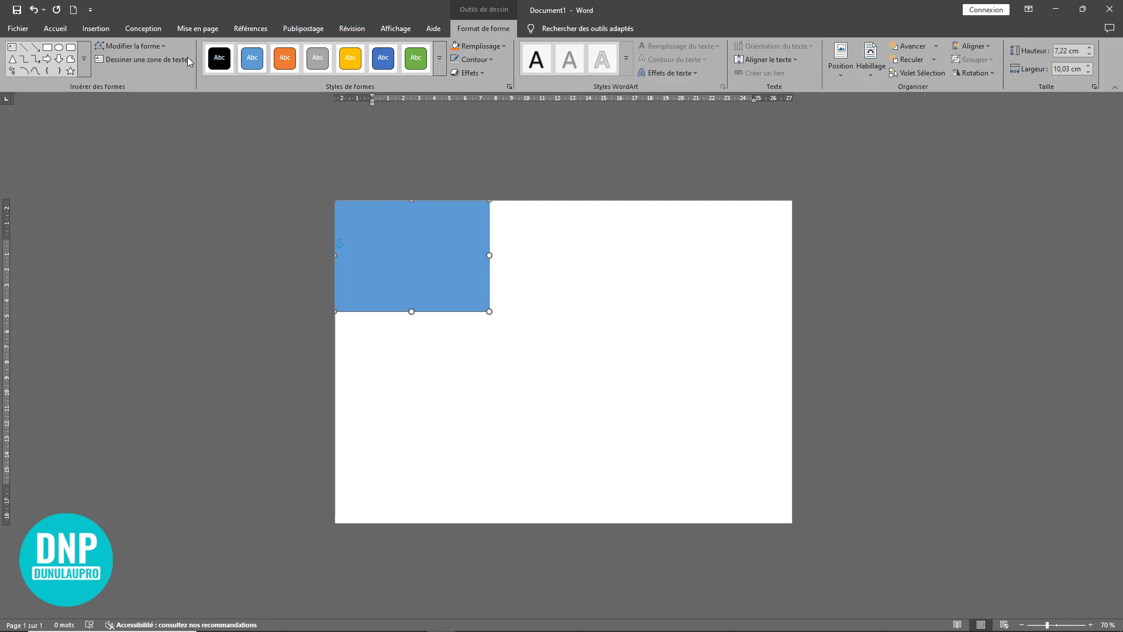
Step: Delete the rectangle's lower-right edit point to turn it into a triangle filling the page corner
{"action": "left_click", "coordinate": [141, 46]}
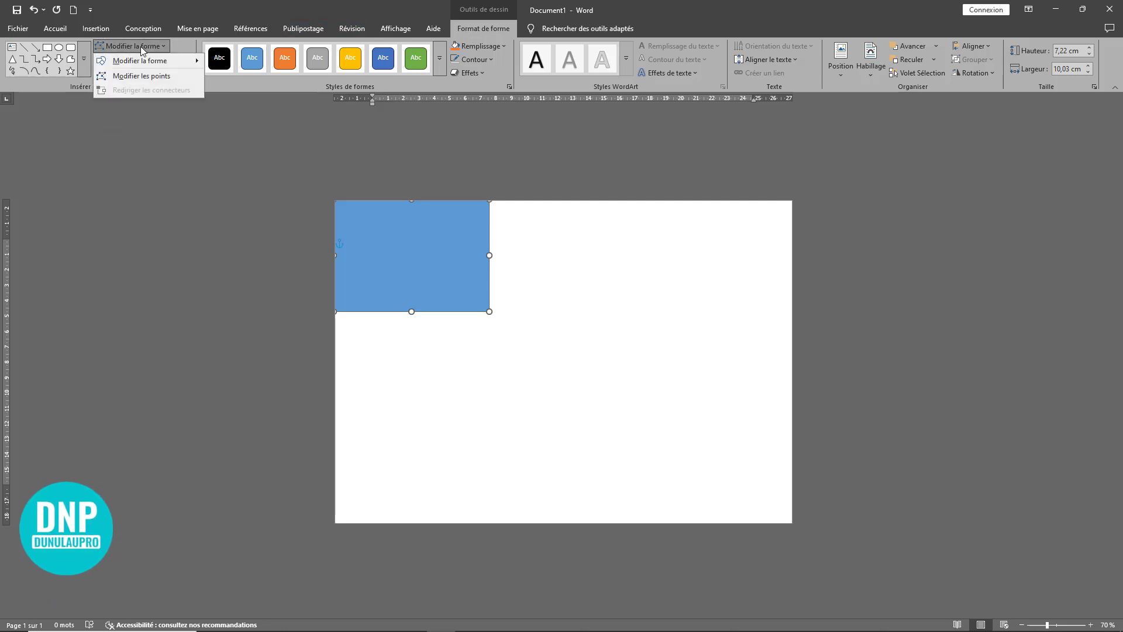
{"action": "left_click", "coordinate": [121, 78]}
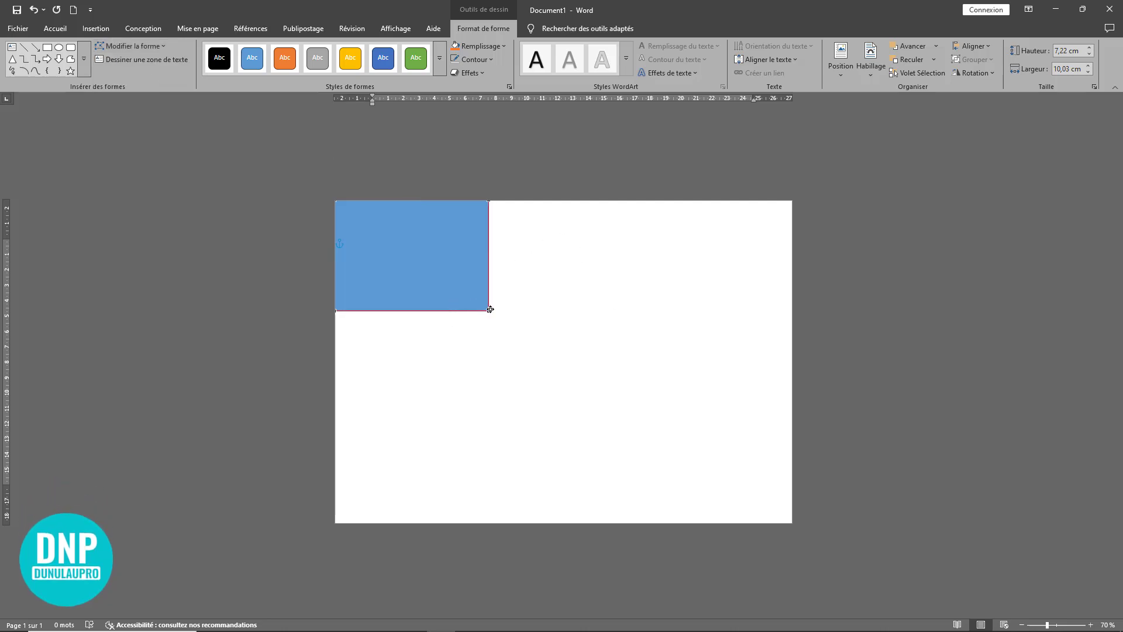
{"action": "scroll", "coordinate": [568, 346], "scroll_direction": "up", "scroll_amount": 4}
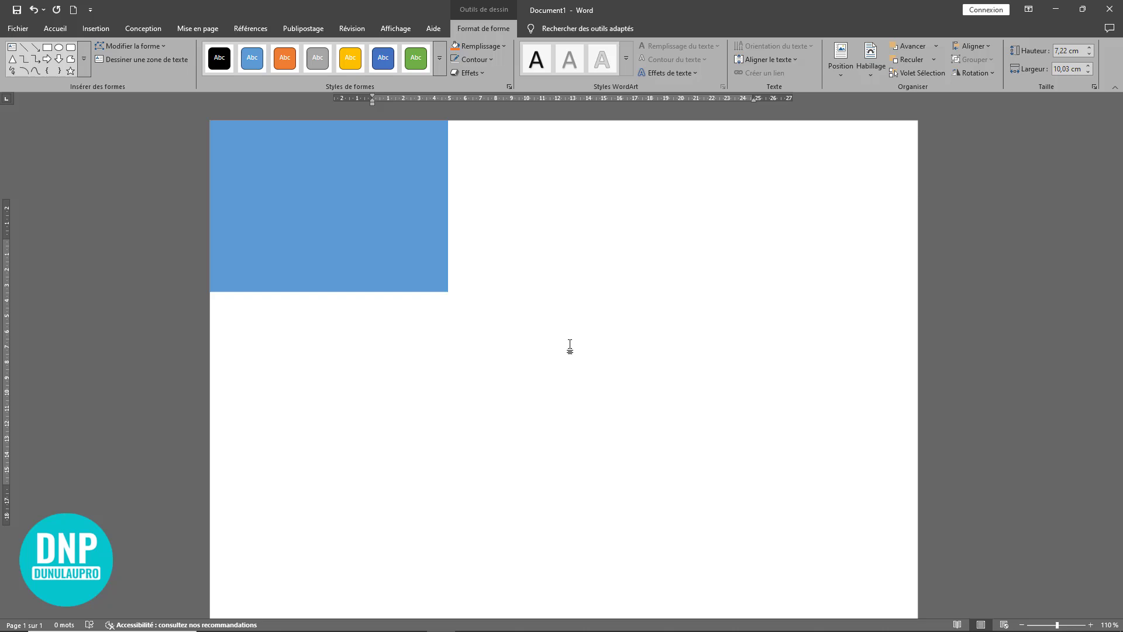
{"action": "right_click", "coordinate": [444, 291]}
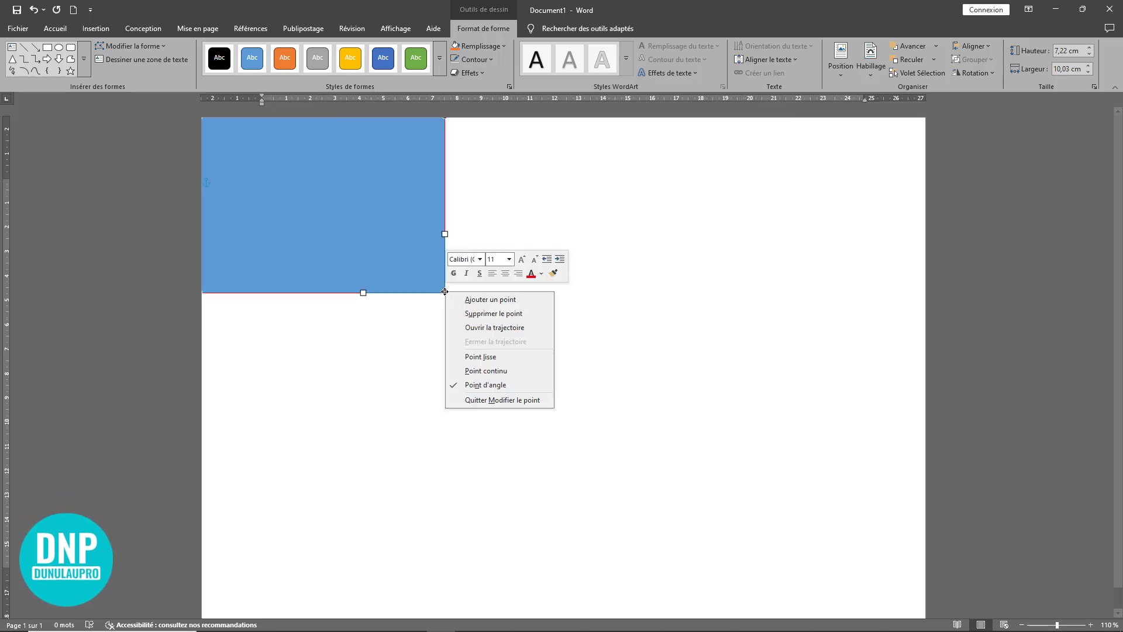
{"action": "left_click", "coordinate": [496, 317]}
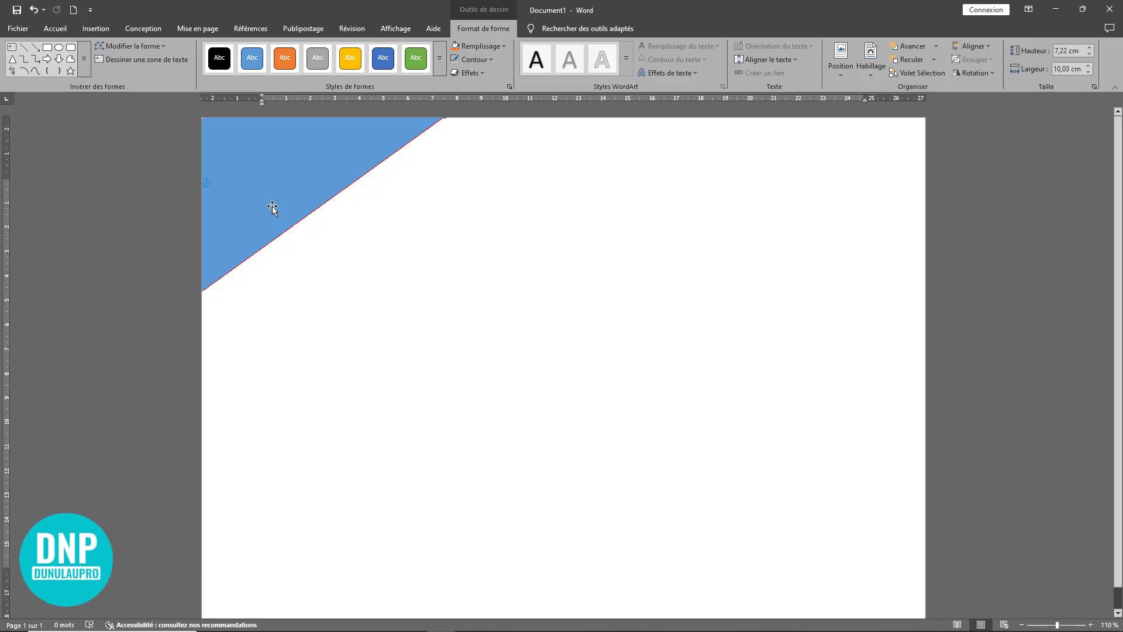
Step: Fill the corner triangle with black
{"action": "left_click", "coordinate": [295, 200]}
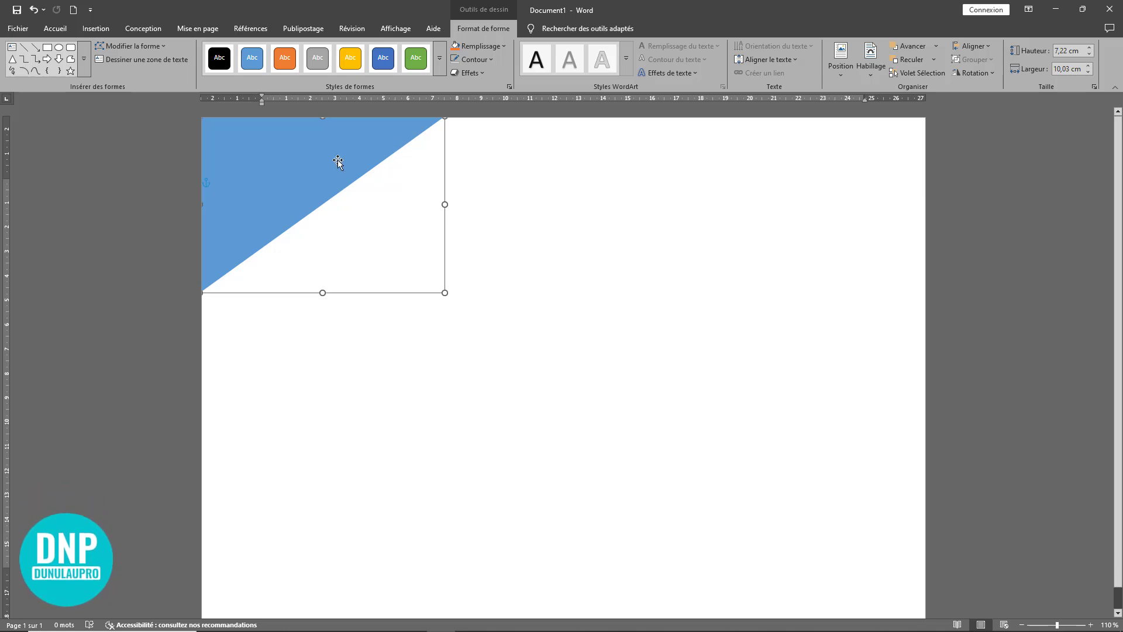
{"action": "left_click", "coordinate": [474, 46]}
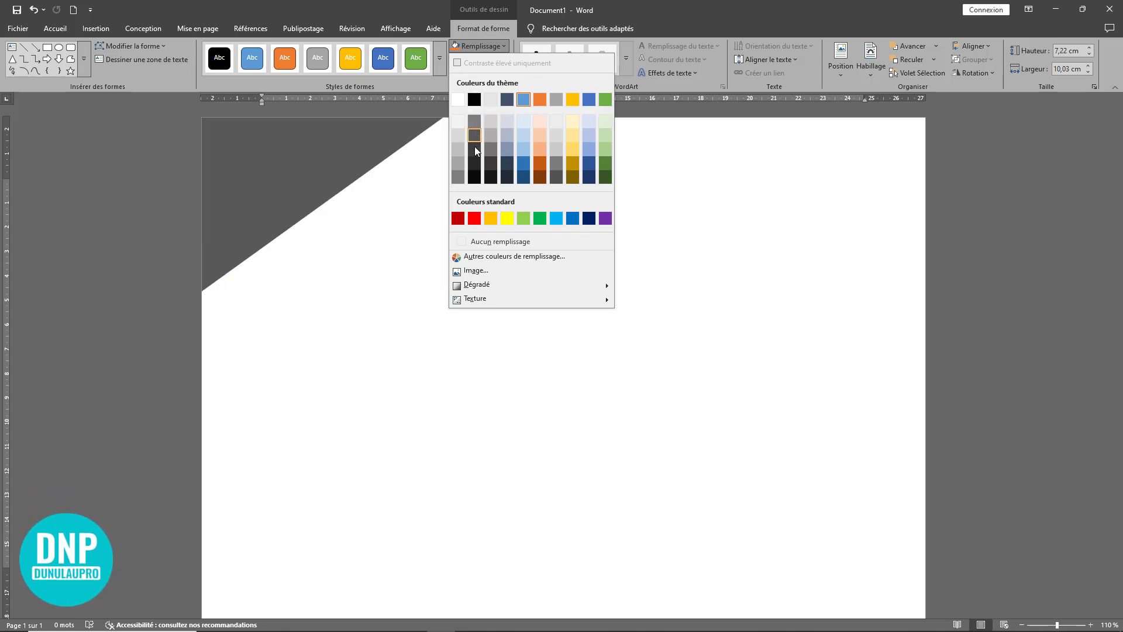
{"action": "left_click", "coordinate": [475, 99]}
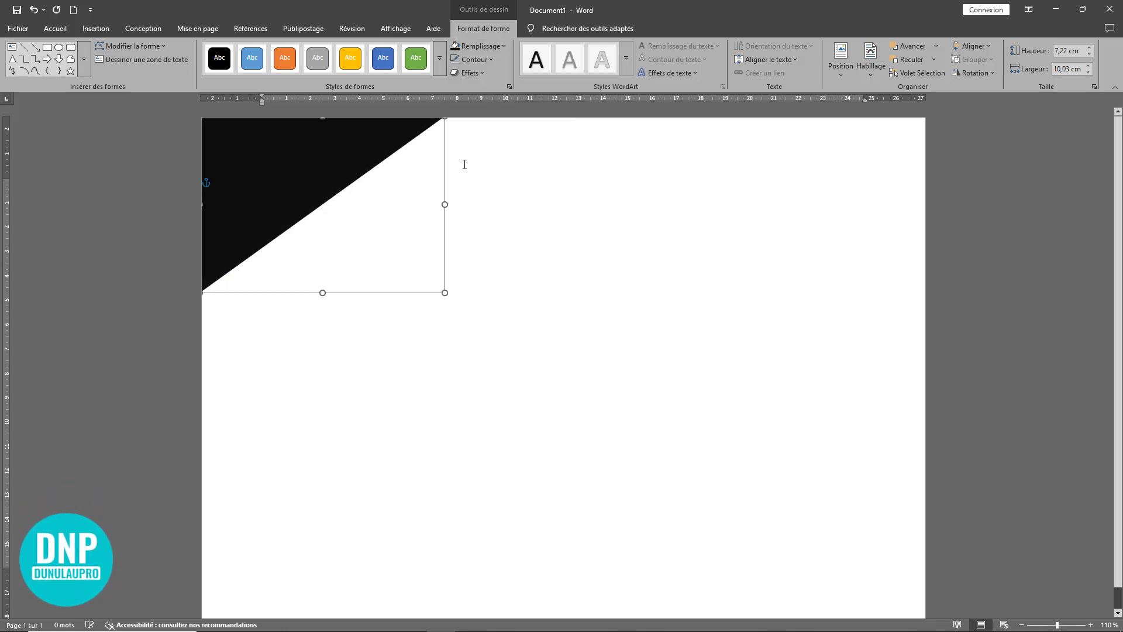
Step: Duplicate the black triangle slightly below the original and delete the copy
{"action": "left_click_drag", "start_coordinate": [266, 204], "coordinate": [275, 252]}
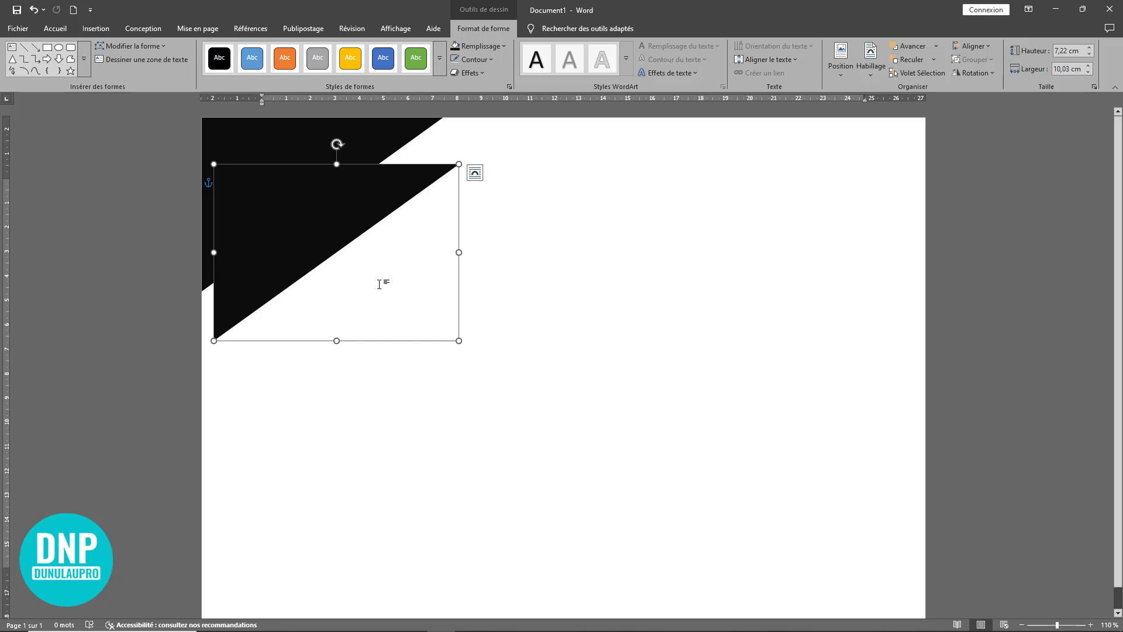
{"action": "key", "text": "Delete"}
Step: Draw a second rectangle about 10.71 cm wide and 5.06 cm high in the middle of the page
{"action": "left_click", "coordinate": [95, 29]}
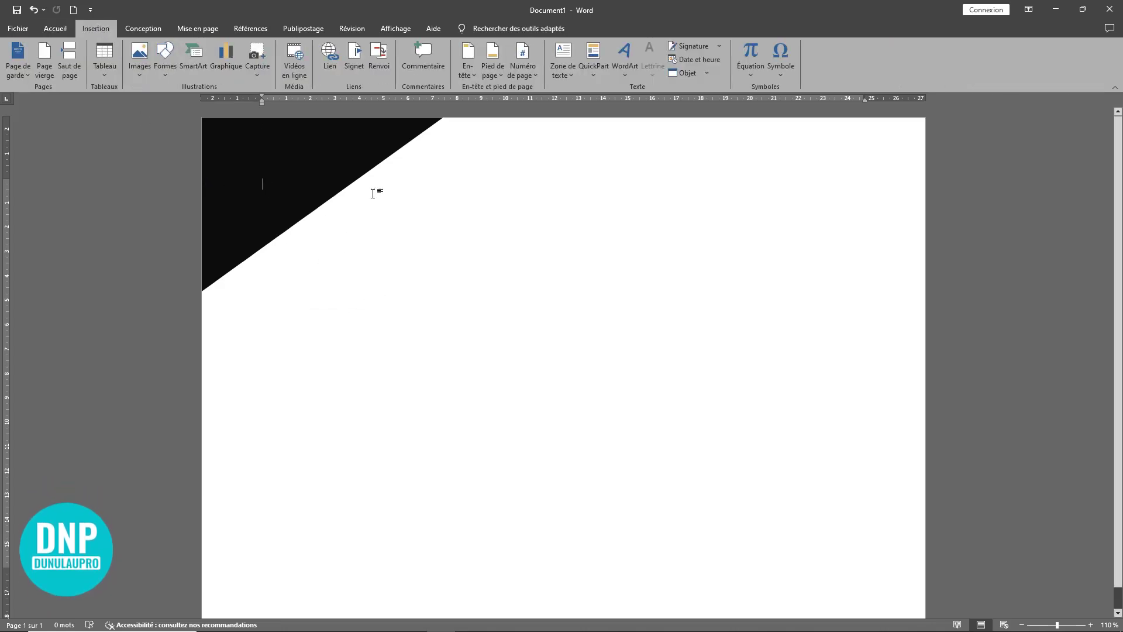
{"action": "left_click", "coordinate": [169, 76]}
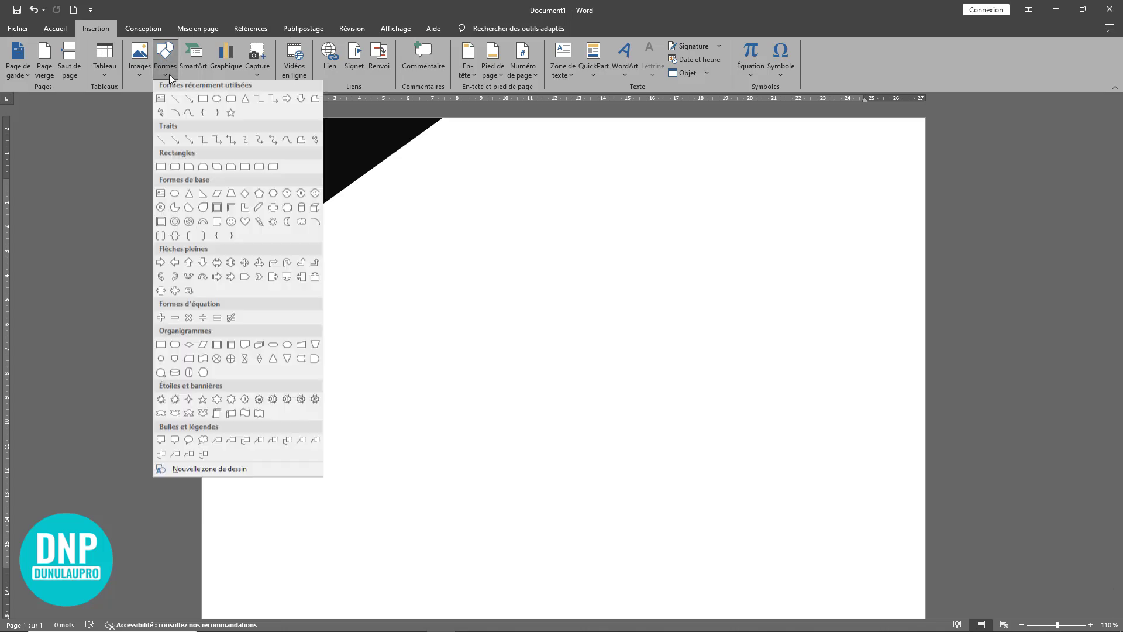
{"action": "left_click", "coordinate": [203, 99]}
{"action": "left_click_drag", "start_coordinate": [428, 303], "coordinate": [689, 425]}
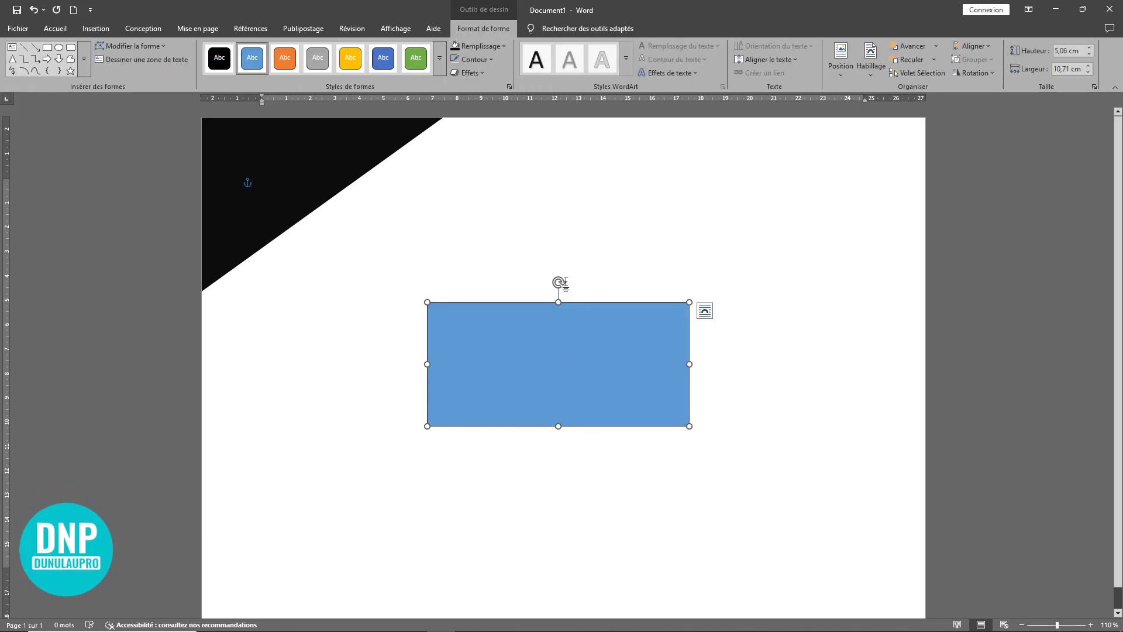
Step: Tilt the blue rectangle like the triangle's diagonal, resize it to about 13.91 by 1.58 cm, and place it along that edge
{"action": "left_click_drag", "start_coordinate": [559, 283], "coordinate": [508, 299]}
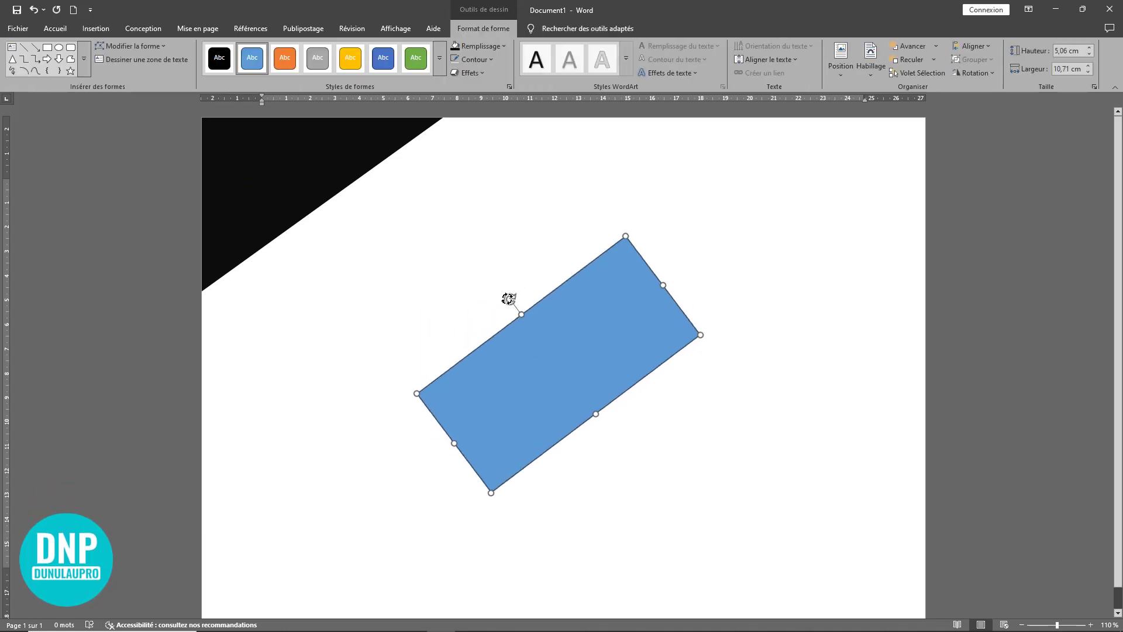
{"action": "left_click_drag", "start_coordinate": [580, 358], "coordinate": [373, 268]}
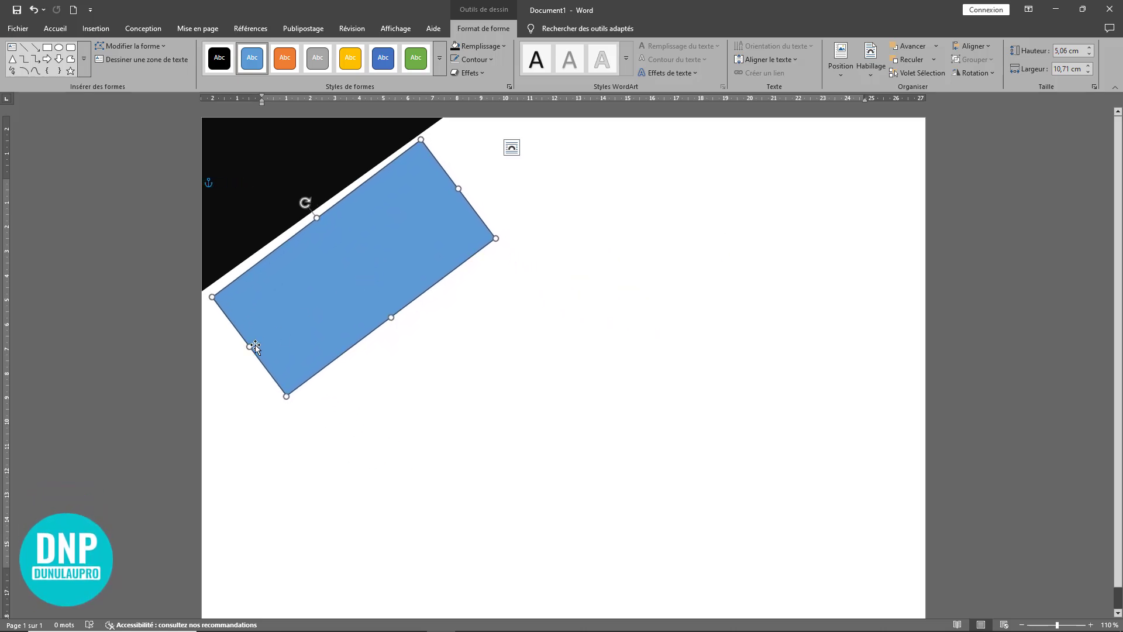
{"action": "left_click_drag", "start_coordinate": [227, 355], "coordinate": [166, 402]}
{"action": "left_click_drag", "start_coordinate": [358, 338], "coordinate": [302, 242]}
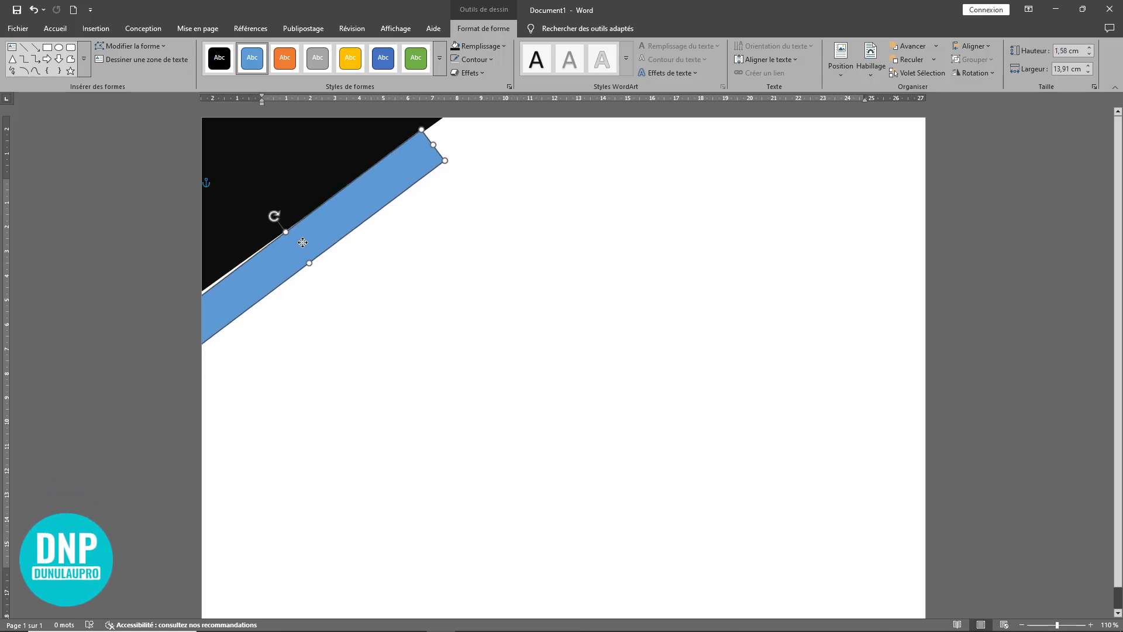
Step: Fine-tune the blue strip's rotation and position so its upper edge lies flush along the black triangle's diagonal
{"action": "scroll", "coordinate": [445, 261], "scroll_direction": "up", "scroll_amount": 4}
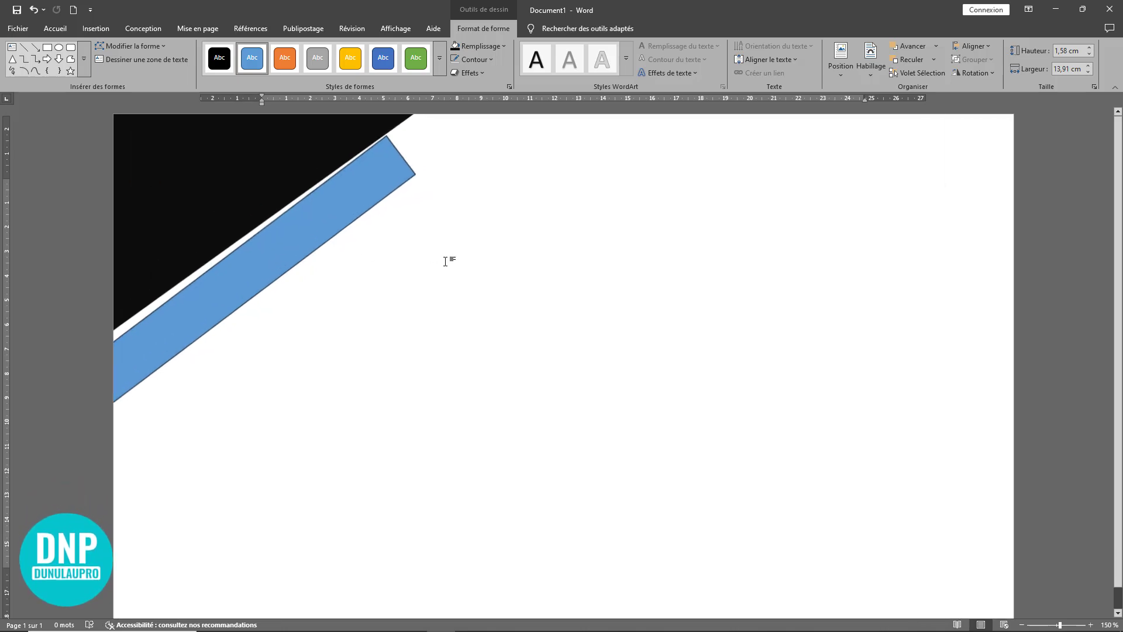
{"action": "scroll", "coordinate": [445, 261], "scroll_direction": "up", "scroll_amount": 3}
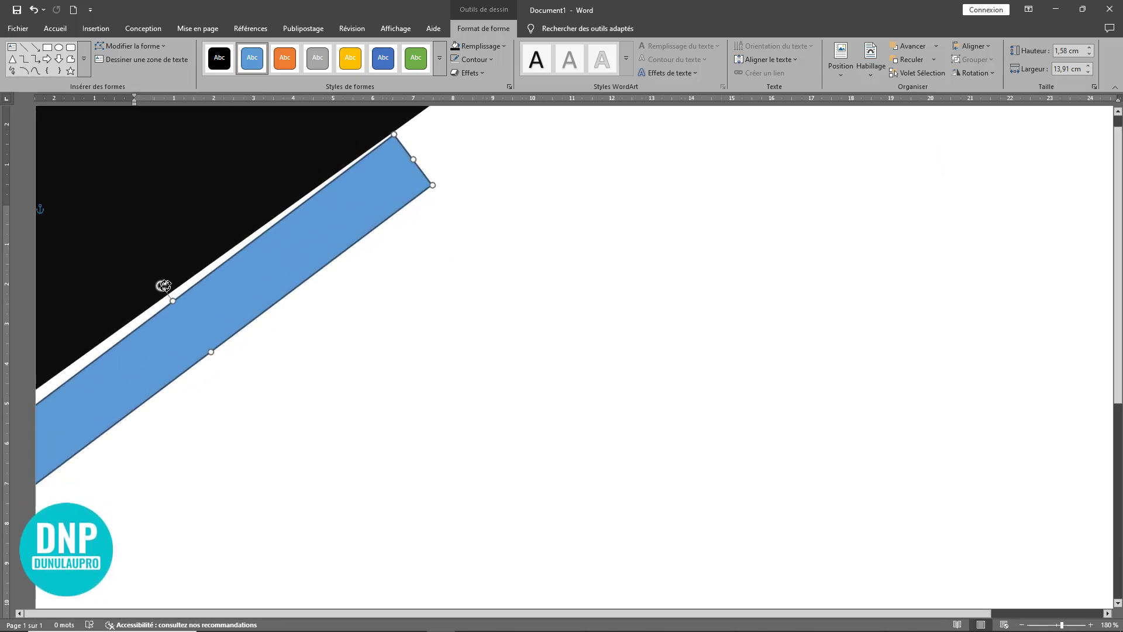
{"action": "left_click_drag", "start_coordinate": [164, 284], "coordinate": [219, 290]}
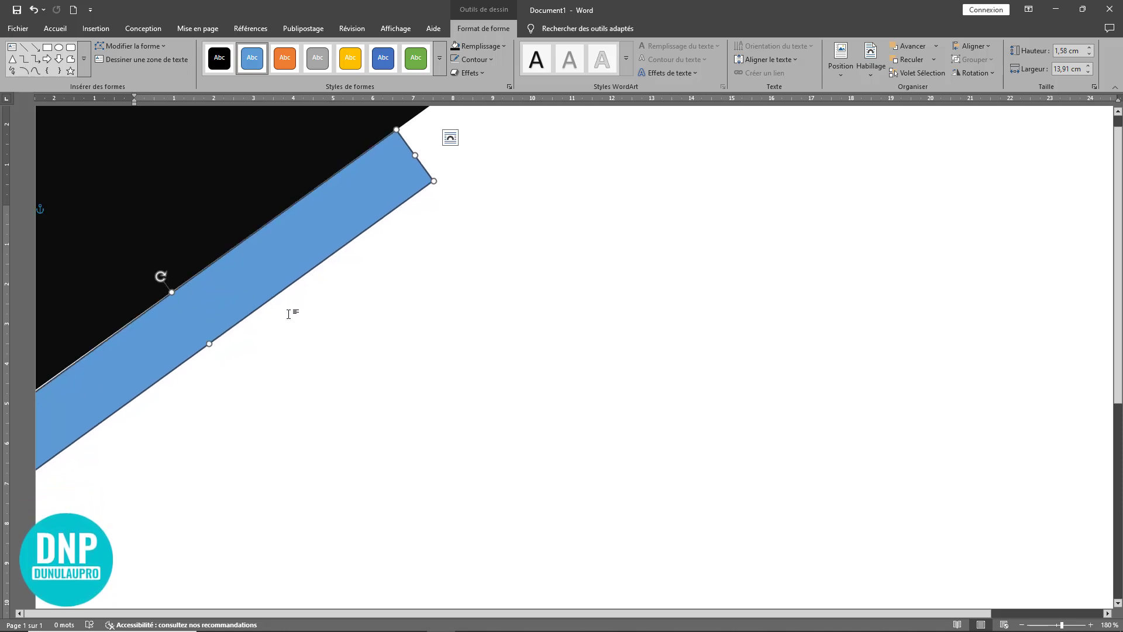
{"action": "key", "text": "ctrl+z"}
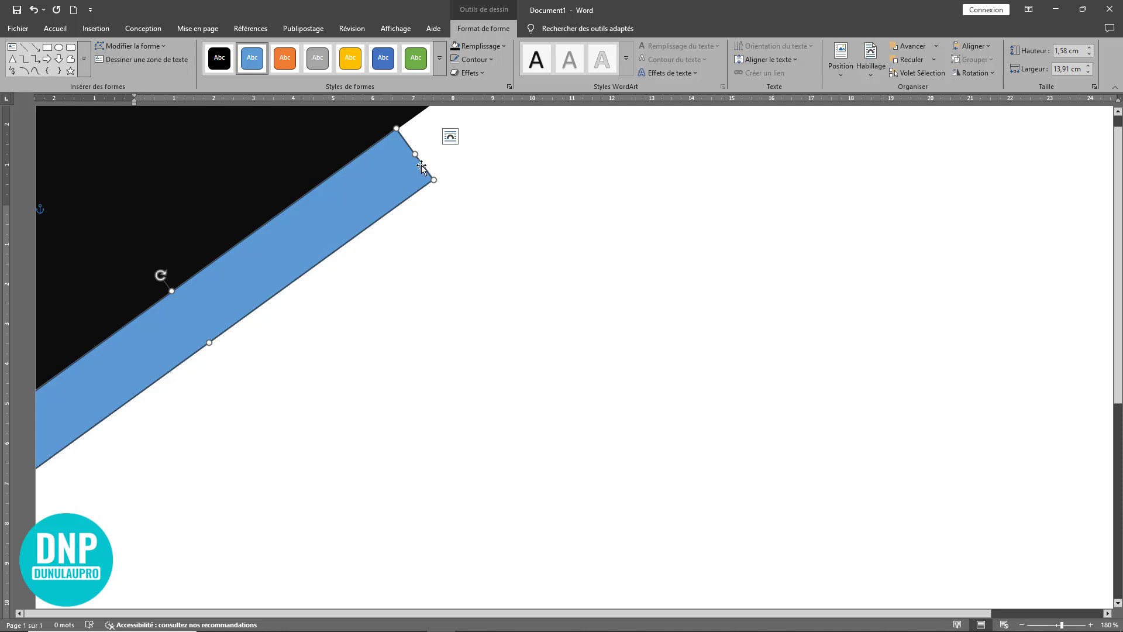
Step: Lengthen the blue strip to about 14.98 cm and delete its outer lower corner point, turning it into a narrow triangle
{"action": "left_click_drag", "start_coordinate": [419, 159], "coordinate": [441, 124]}
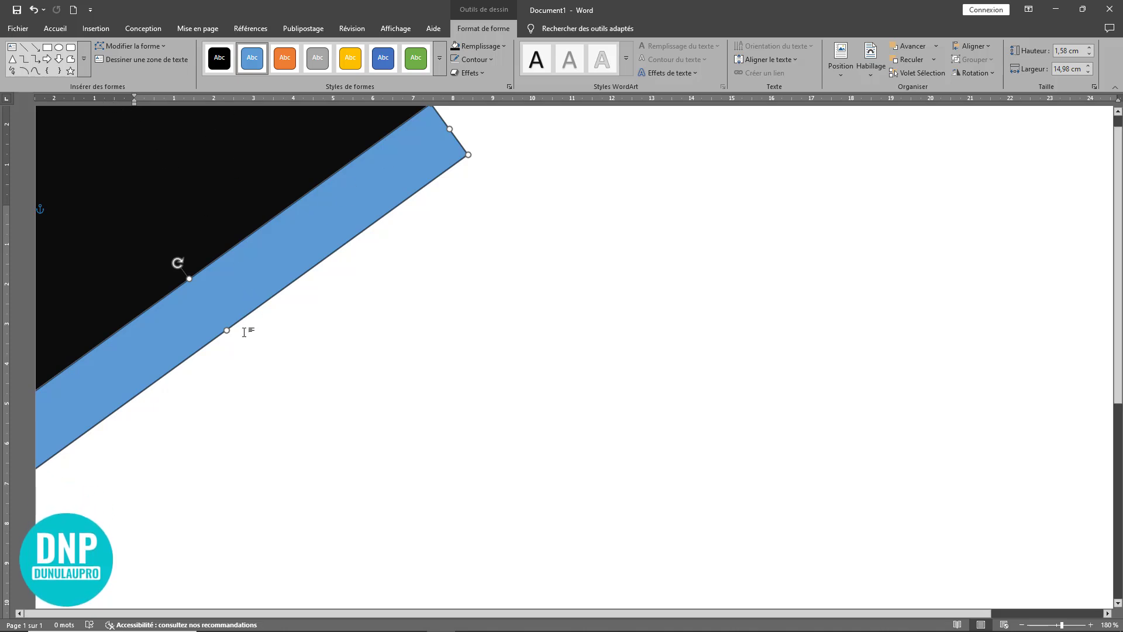
{"action": "left_click", "coordinate": [125, 47]}
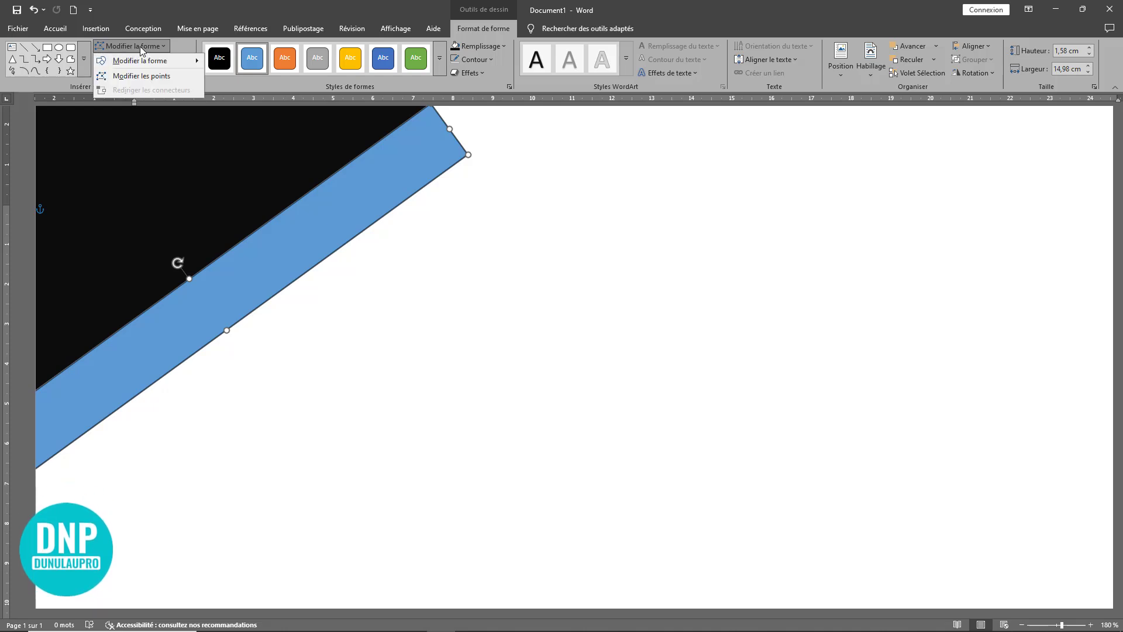
{"action": "left_click", "coordinate": [132, 79]}
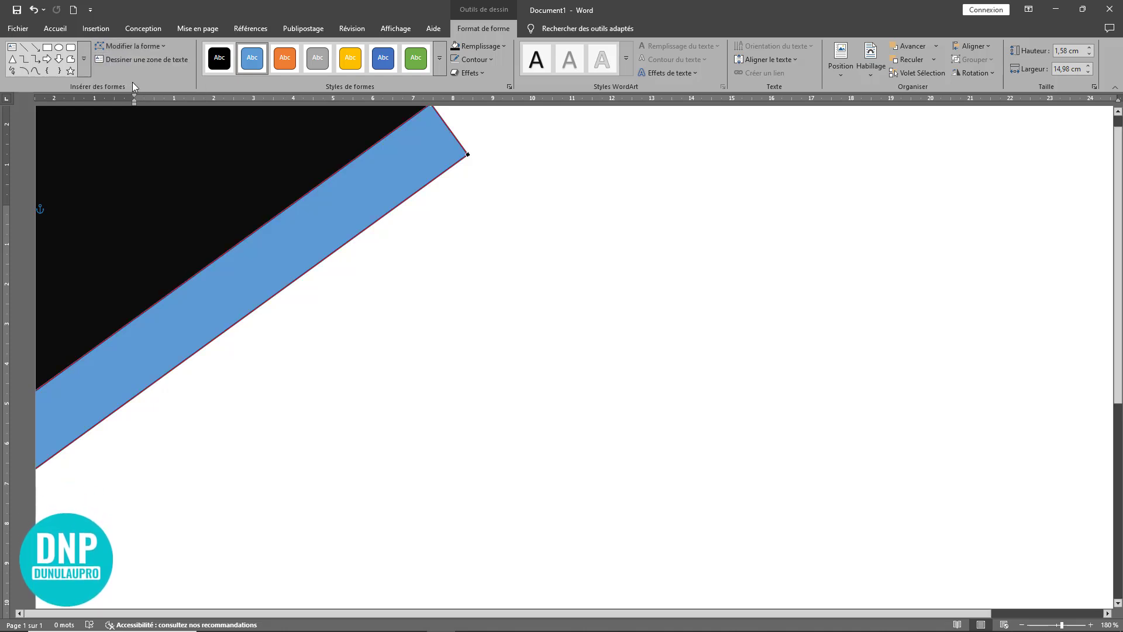
{"action": "right_click", "coordinate": [465, 154]}
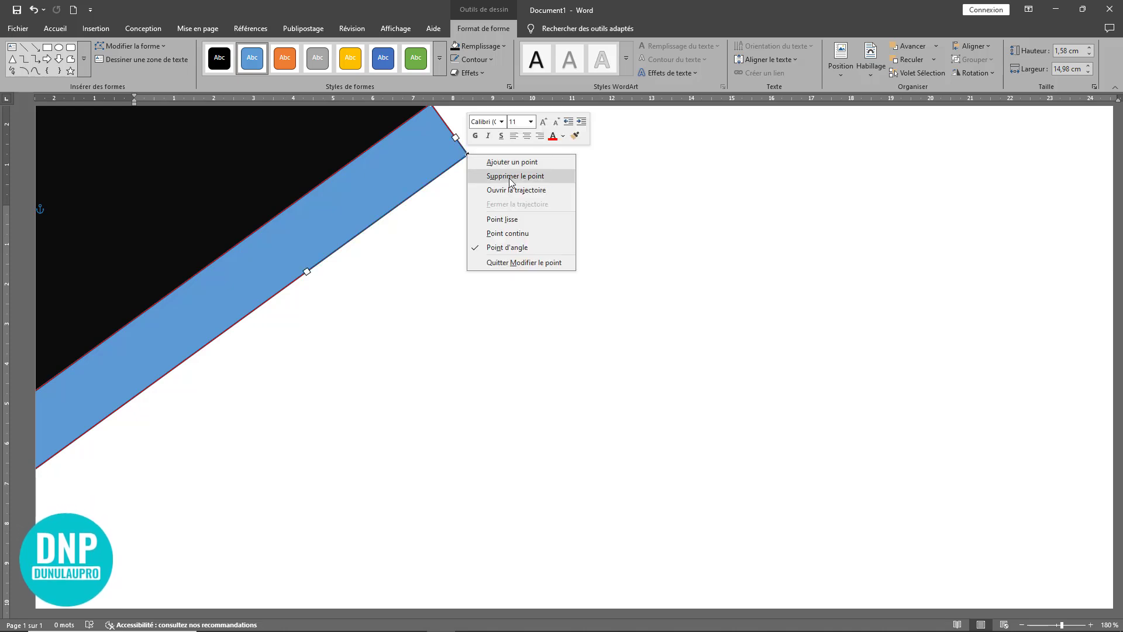
{"action": "left_click", "coordinate": [509, 176]}
{"action": "scroll", "coordinate": [339, 244], "scroll_direction": "down", "scroll_amount": 6}
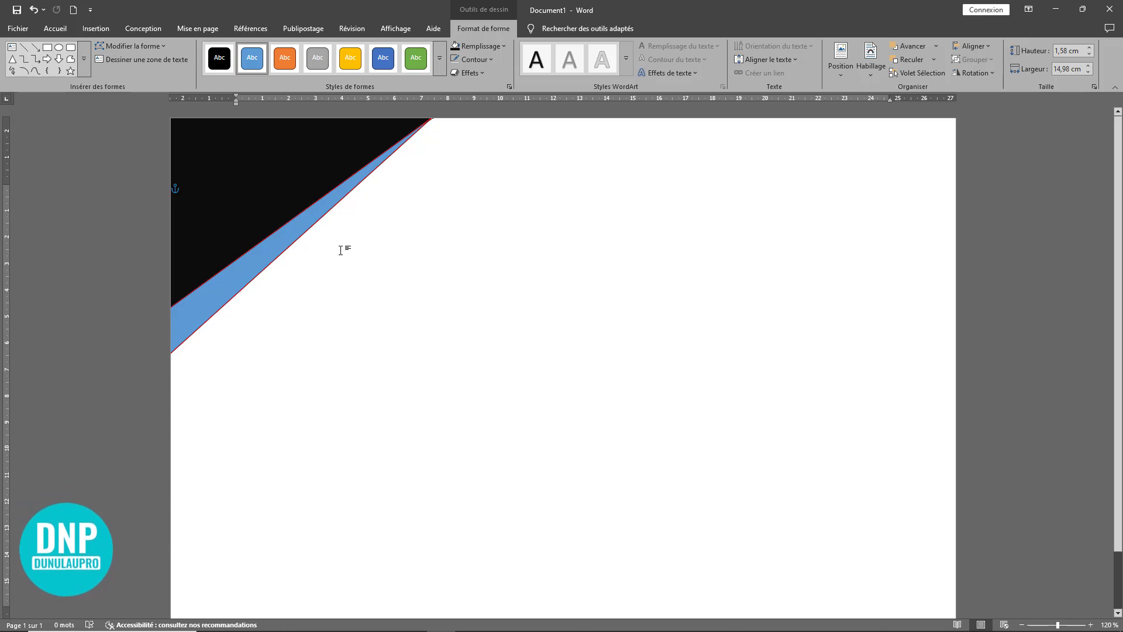
{"action": "left_click", "coordinate": [275, 181]}
{"action": "left_click", "coordinate": [582, 271]}
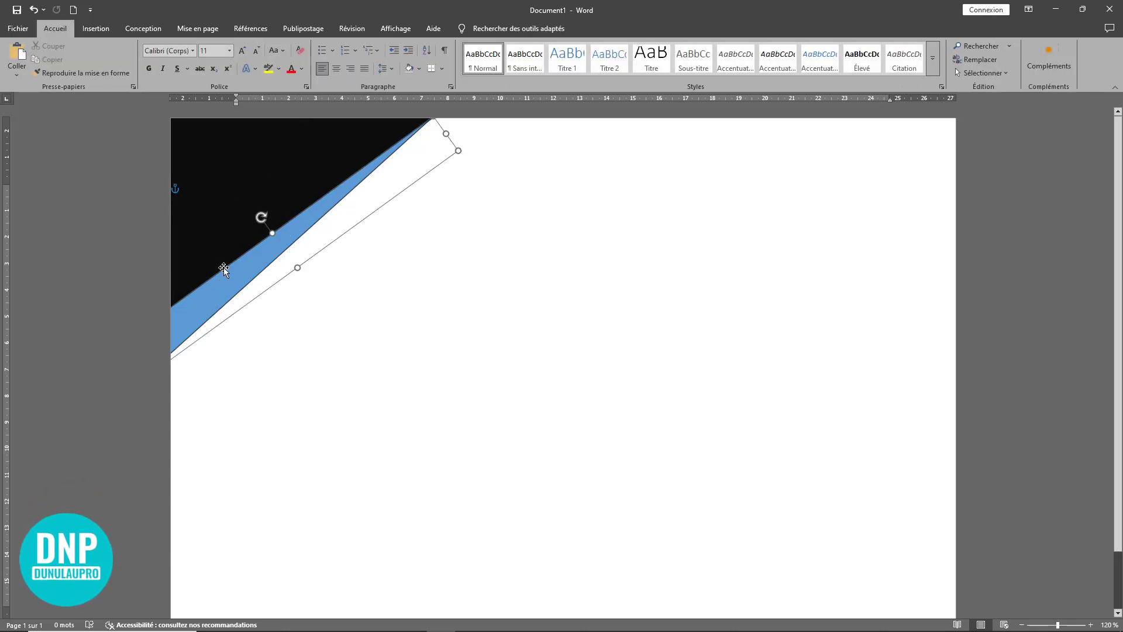
{"action": "left_click", "coordinate": [230, 195]}
{"action": "left_click", "coordinate": [501, 262]}
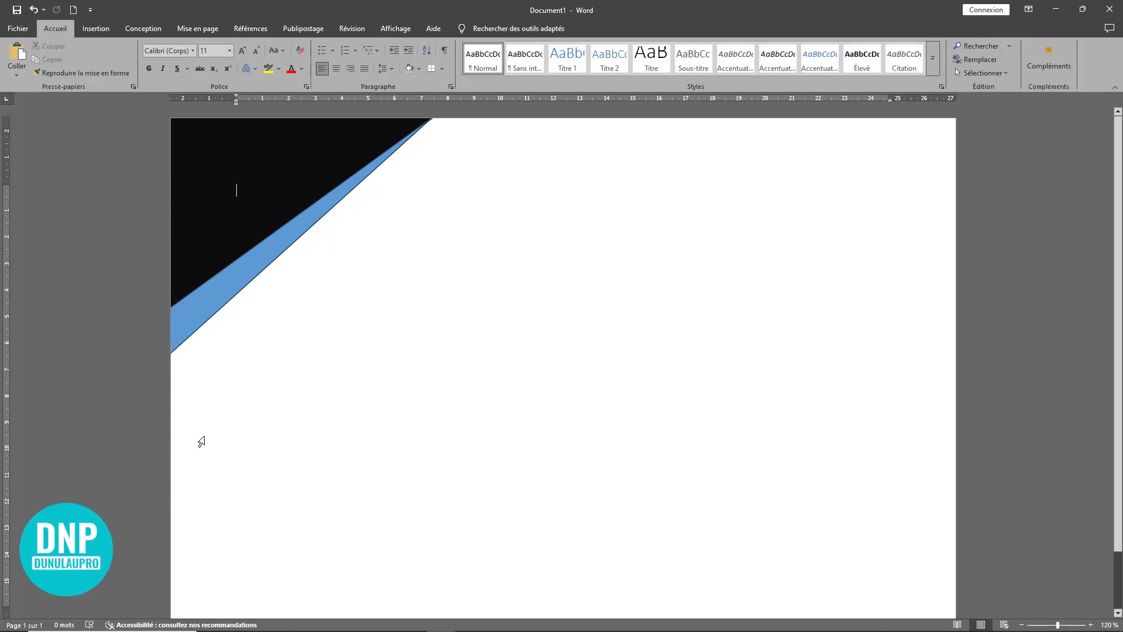
{"action": "left_click", "coordinate": [248, 272]}
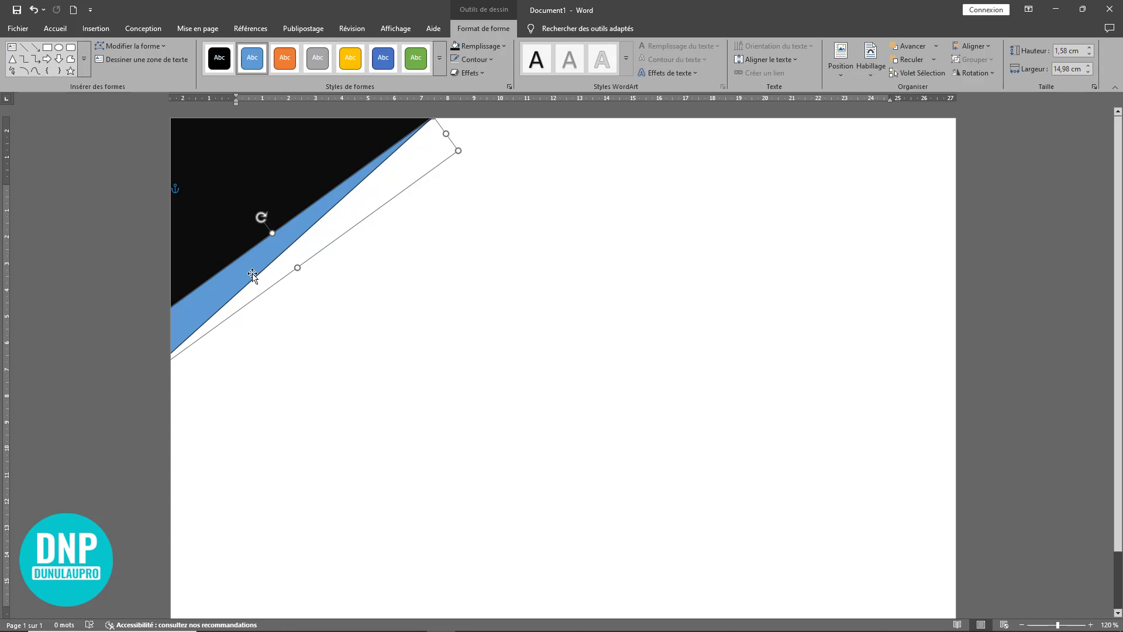
{"action": "left_click_drag", "start_coordinate": [254, 275], "coordinate": [272, 285]}
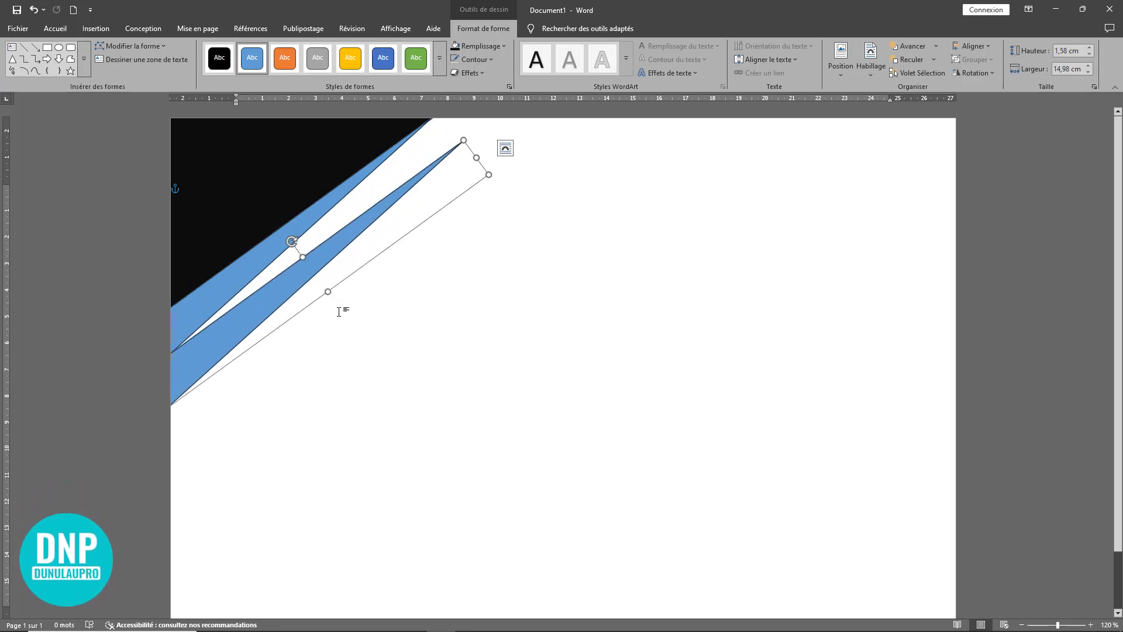
{"action": "key", "text": "Delete"}
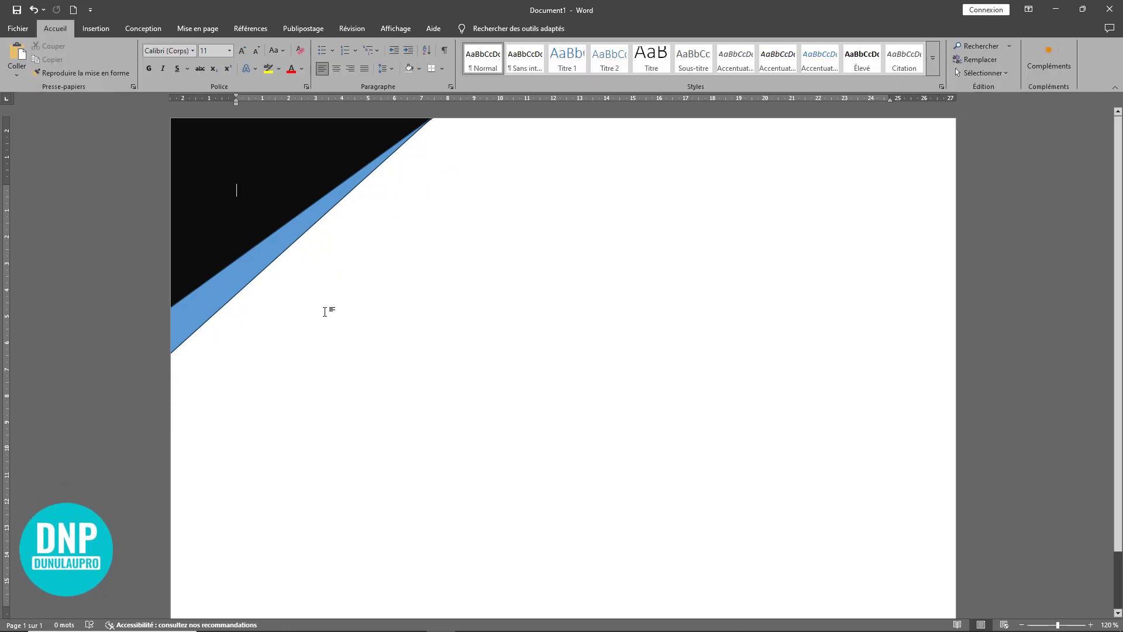
Step: Draw a third rectangle about 15.75 cm wide and 1.57 cm high in the empty area of the page
{"action": "left_click", "coordinate": [95, 28]}
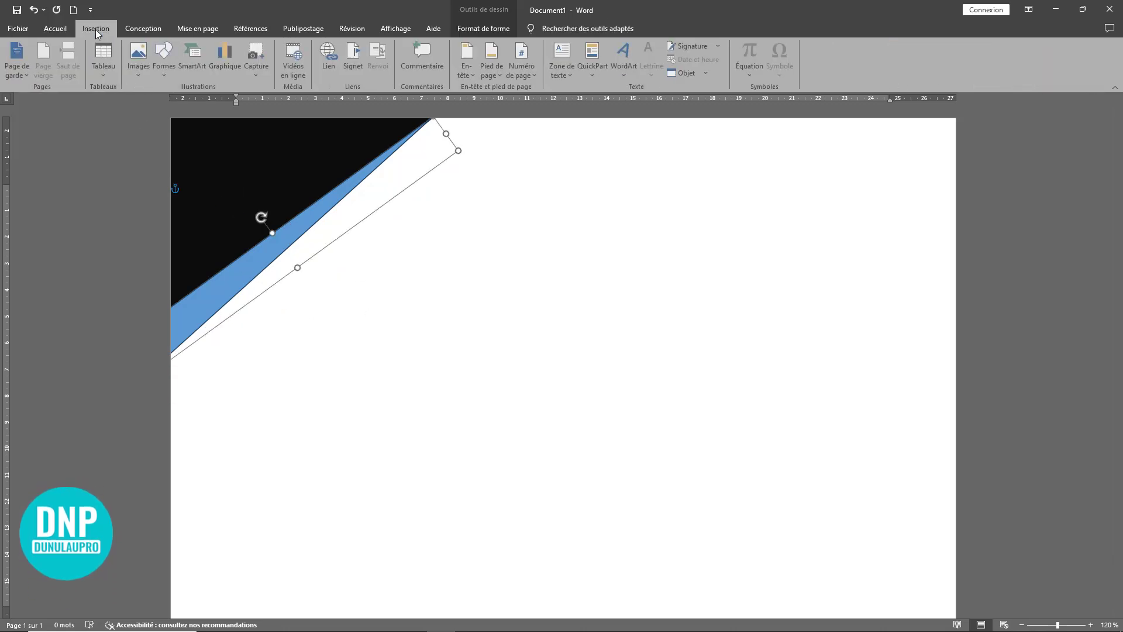
{"action": "left_click", "coordinate": [167, 69]}
{"action": "left_click", "coordinate": [204, 102]}
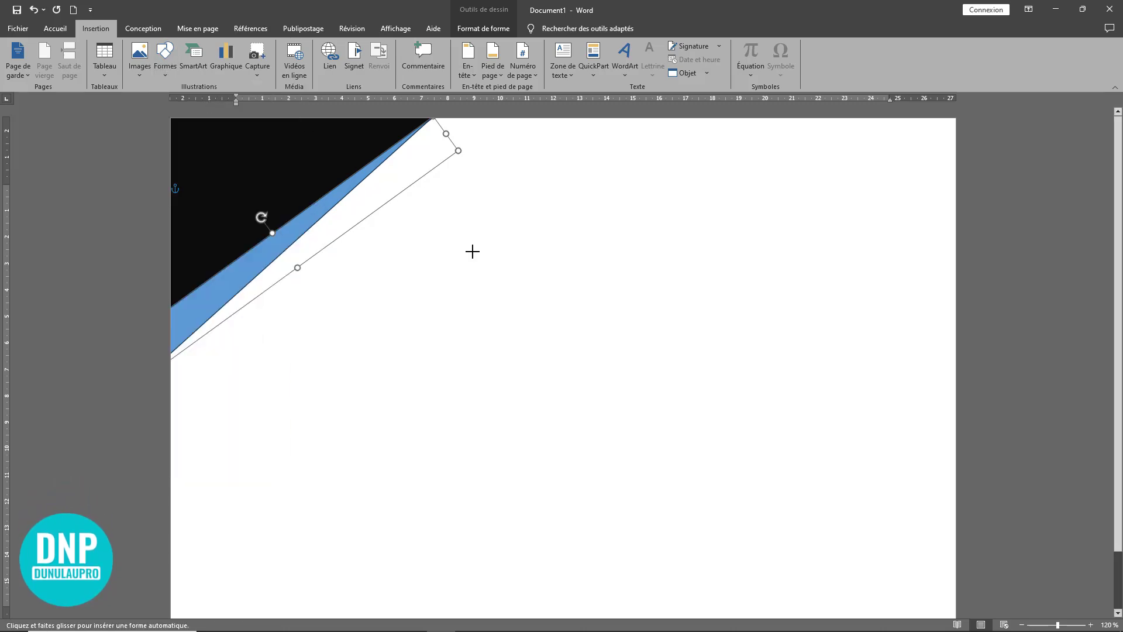
{"action": "left_click_drag", "start_coordinate": [601, 283], "coordinate": [848, 308]}
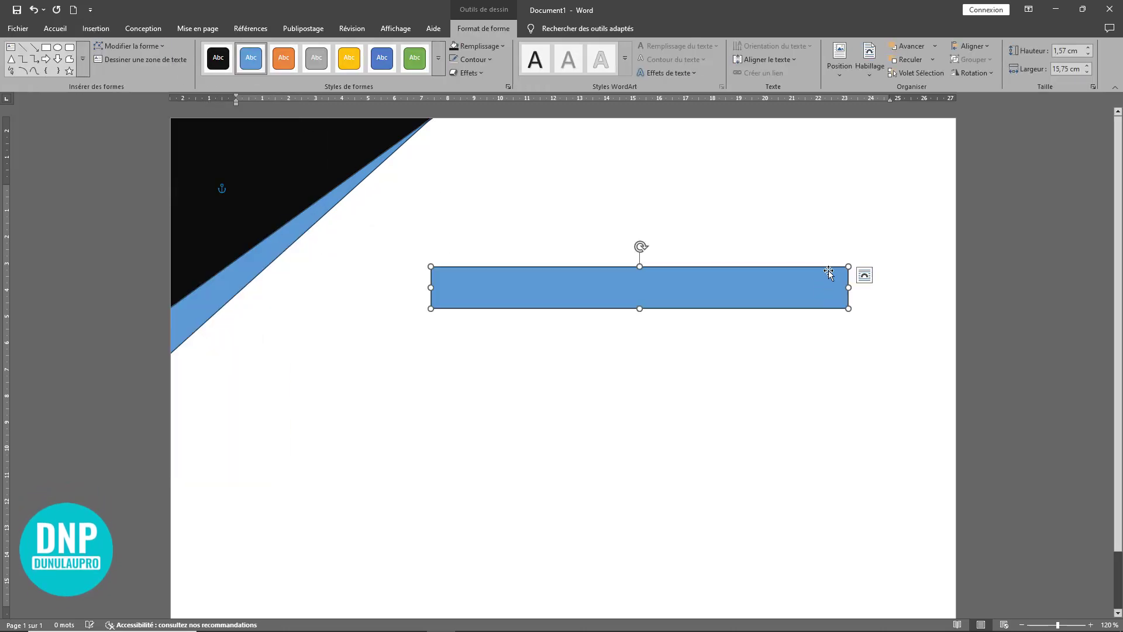
Step: Tilt the new rectangle close to the slope of the blue triangle's lower edge and place it just below that edge
{"action": "left_click_drag", "start_coordinate": [640, 248], "coordinate": [617, 250]}
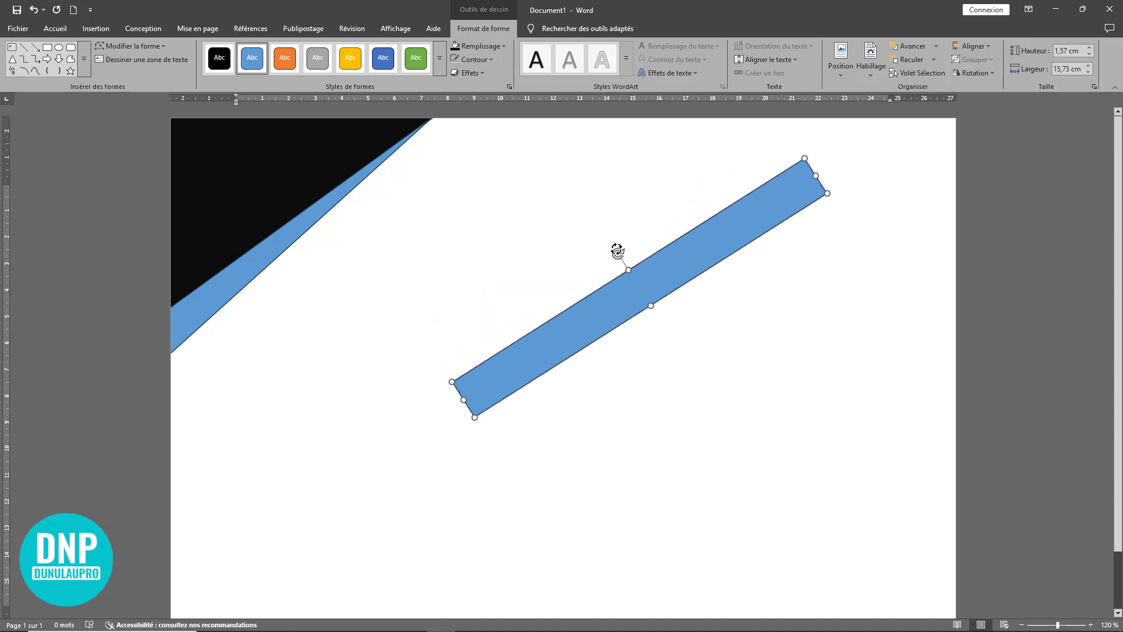
{"action": "left_click_drag", "start_coordinate": [659, 291], "coordinate": [331, 286]}
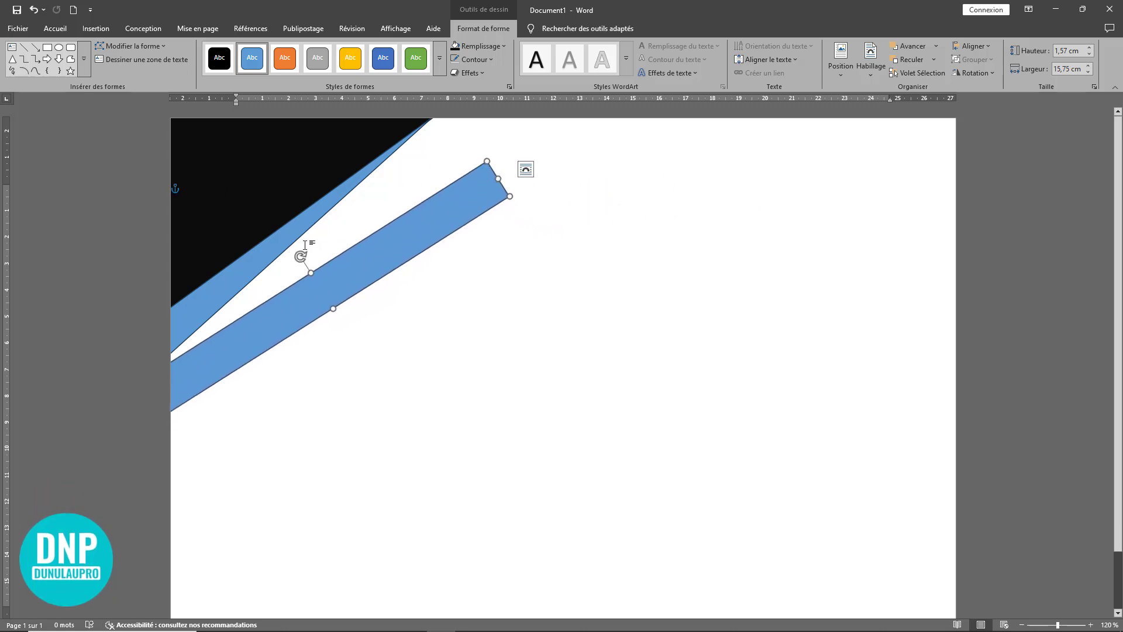
{"action": "left_click_drag", "start_coordinate": [299, 256], "coordinate": [299, 253]}
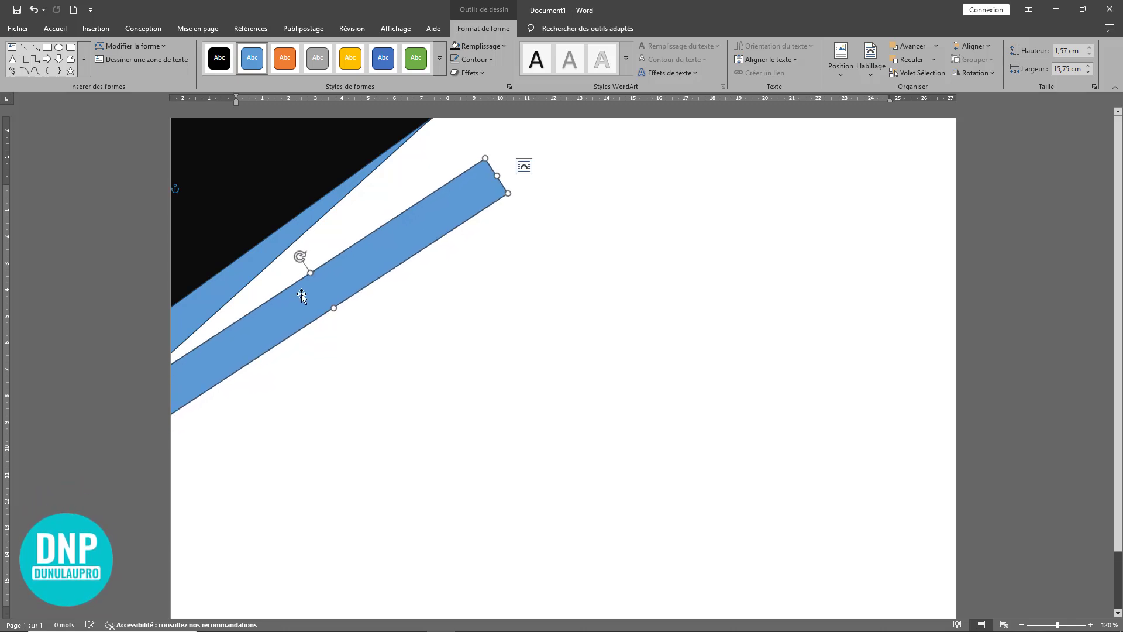
{"action": "left_click_drag", "start_coordinate": [301, 296], "coordinate": [303, 282]}
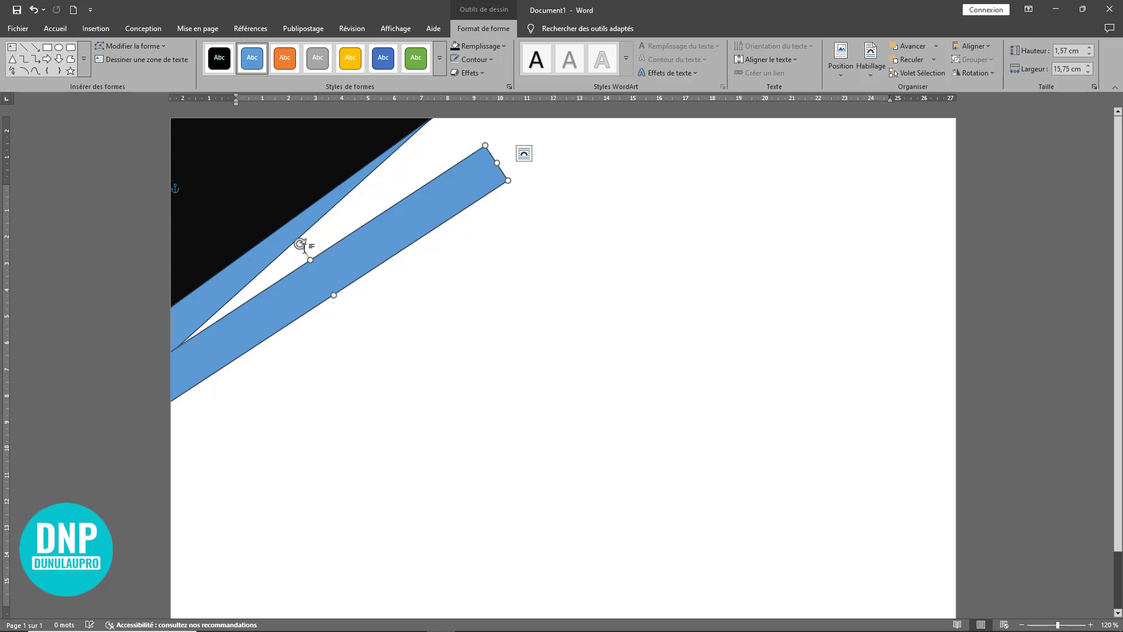
{"action": "left_click_drag", "start_coordinate": [301, 243], "coordinate": [294, 243]}
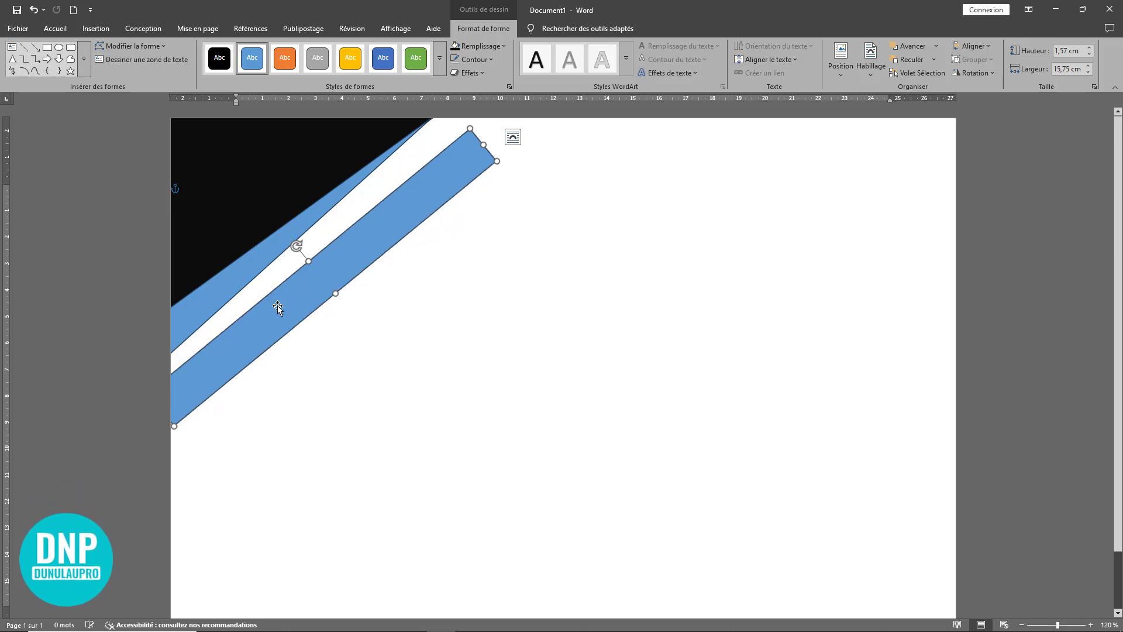
{"action": "left_click_drag", "start_coordinate": [277, 307], "coordinate": [282, 300]}
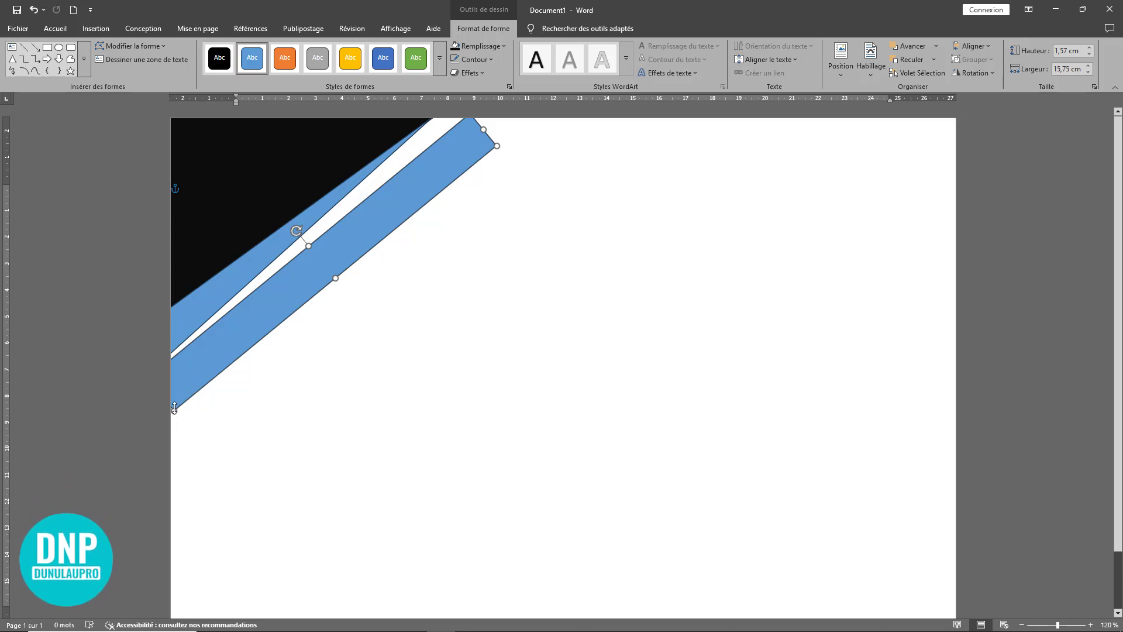
Step: Make the new strip parallel to the blue triangle's lower edge, place it against it, and resize it to about 17.47 by 1.62 cm
{"action": "left_click_drag", "start_coordinate": [175, 420], "coordinate": [181, 455]}
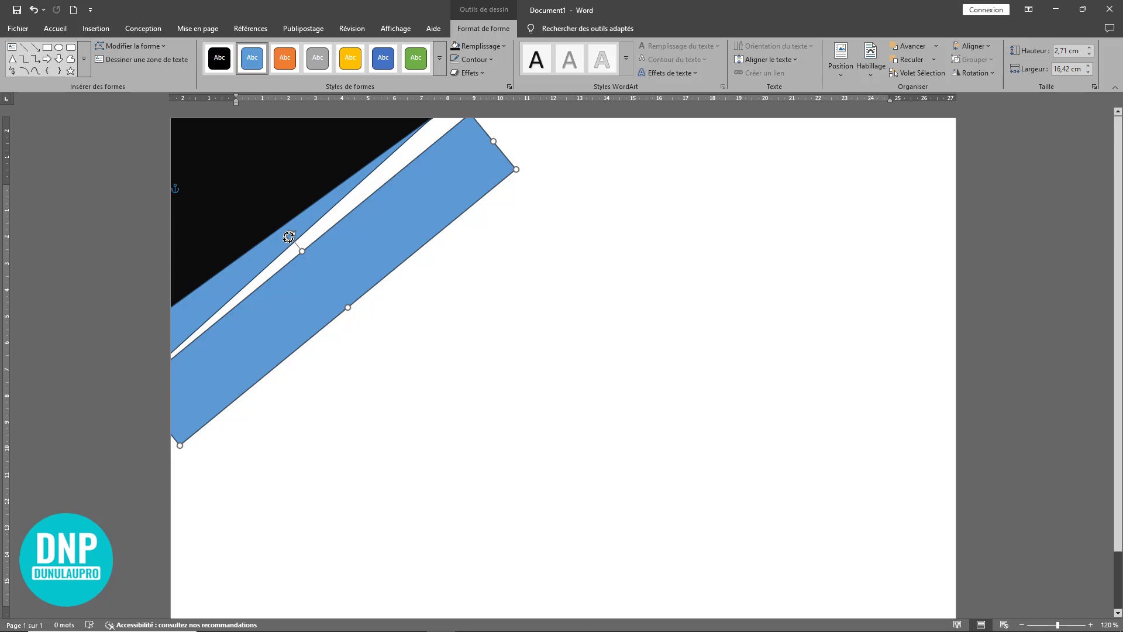
{"action": "left_click_drag", "start_coordinate": [288, 237], "coordinate": [286, 238]}
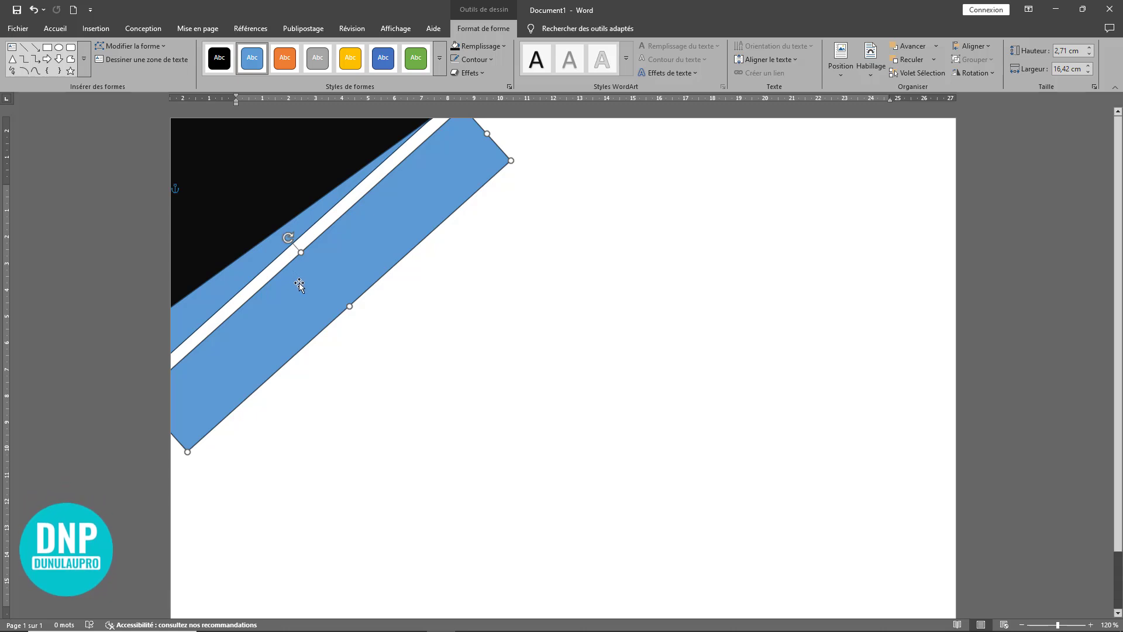
{"action": "left_click_drag", "start_coordinate": [301, 281], "coordinate": [297, 276]}
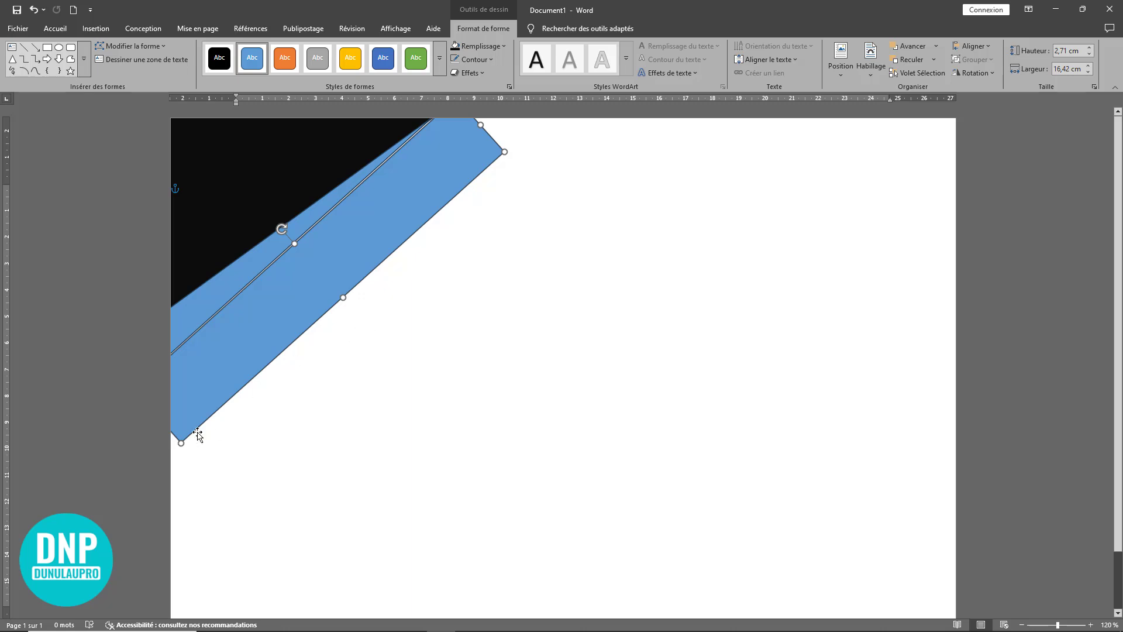
{"action": "left_click_drag", "start_coordinate": [179, 443], "coordinate": [144, 428]}
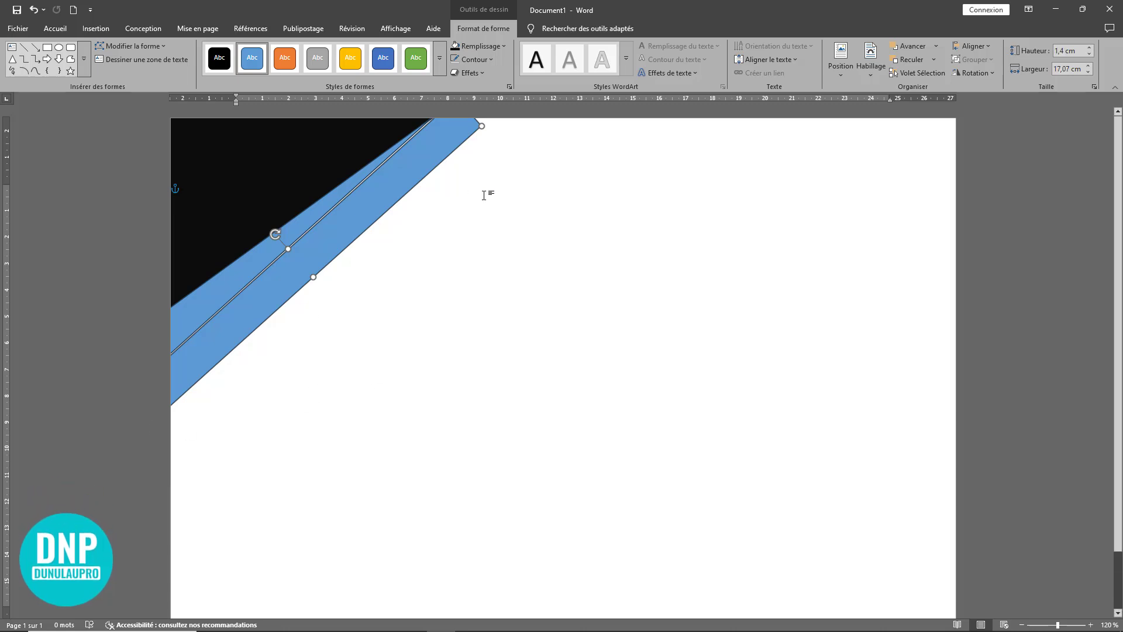
{"action": "mouse_move", "coordinate": [481, 125]}
{"action": "left_mouse_down"}
{"action": "mouse_move", "coordinate": [501, 115]}
{"action": "mouse_move", "coordinate": [491, 126]}
{"action": "left_mouse_up"}
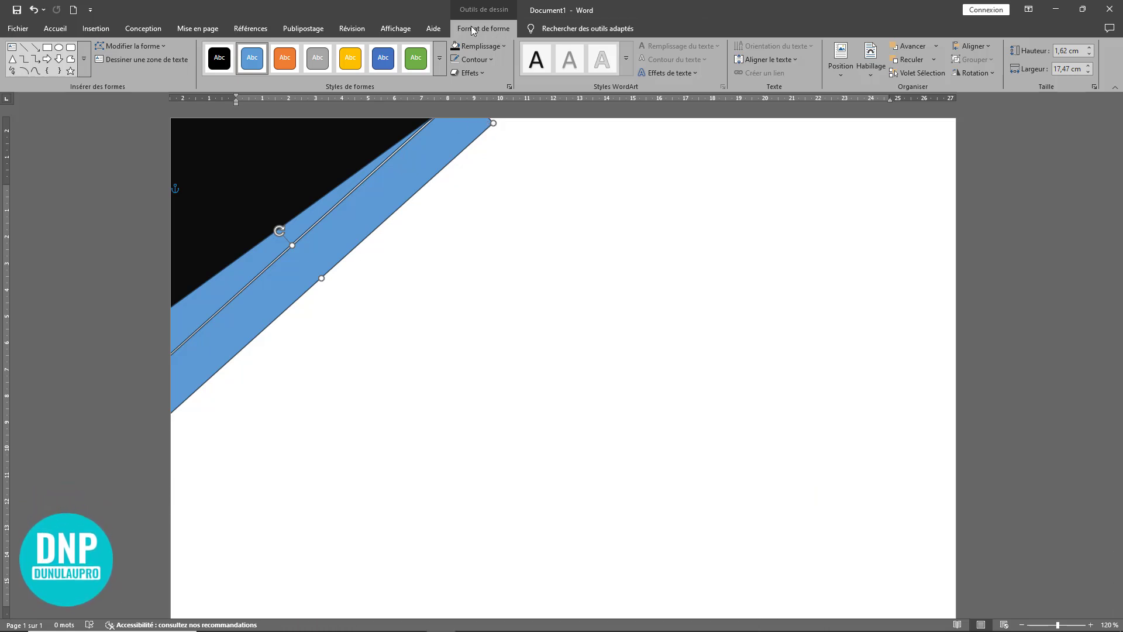
Step: Delete the new strip's outer lower corner point near the page's upper edge to form a second narrow blue triangle
{"action": "left_click", "coordinate": [134, 45]}
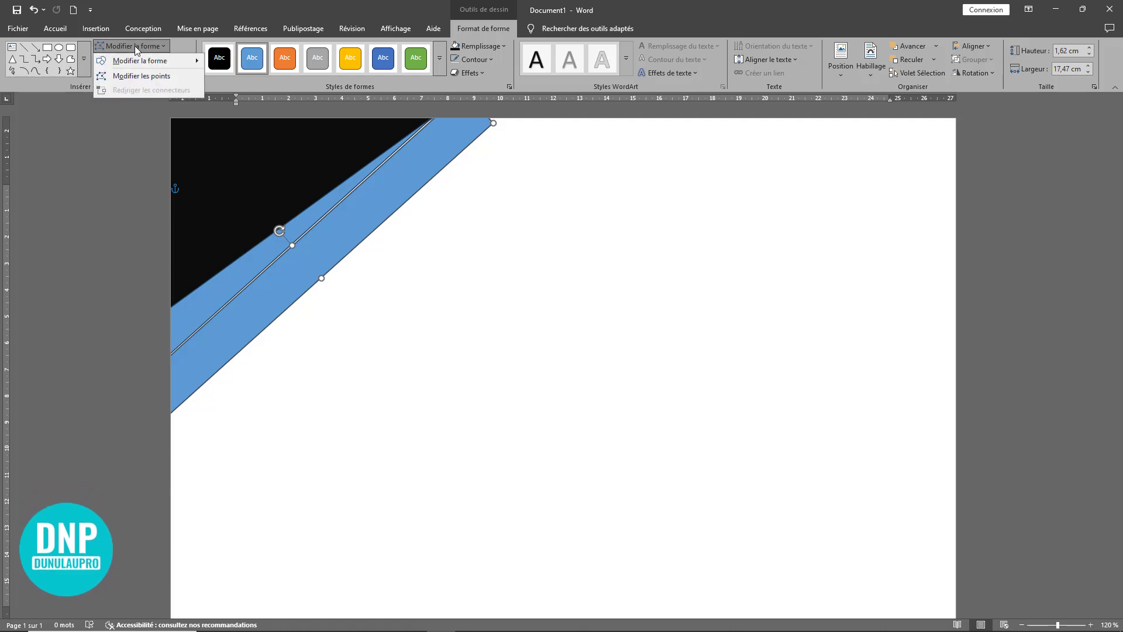
{"action": "left_click", "coordinate": [138, 76]}
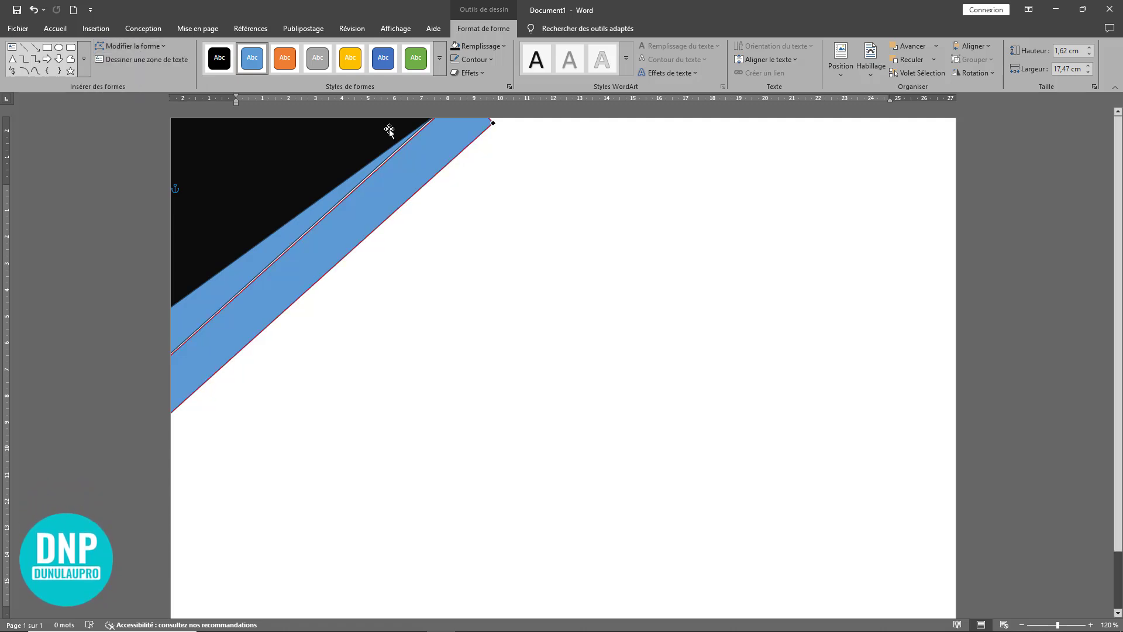
{"action": "right_click", "coordinate": [492, 123]}
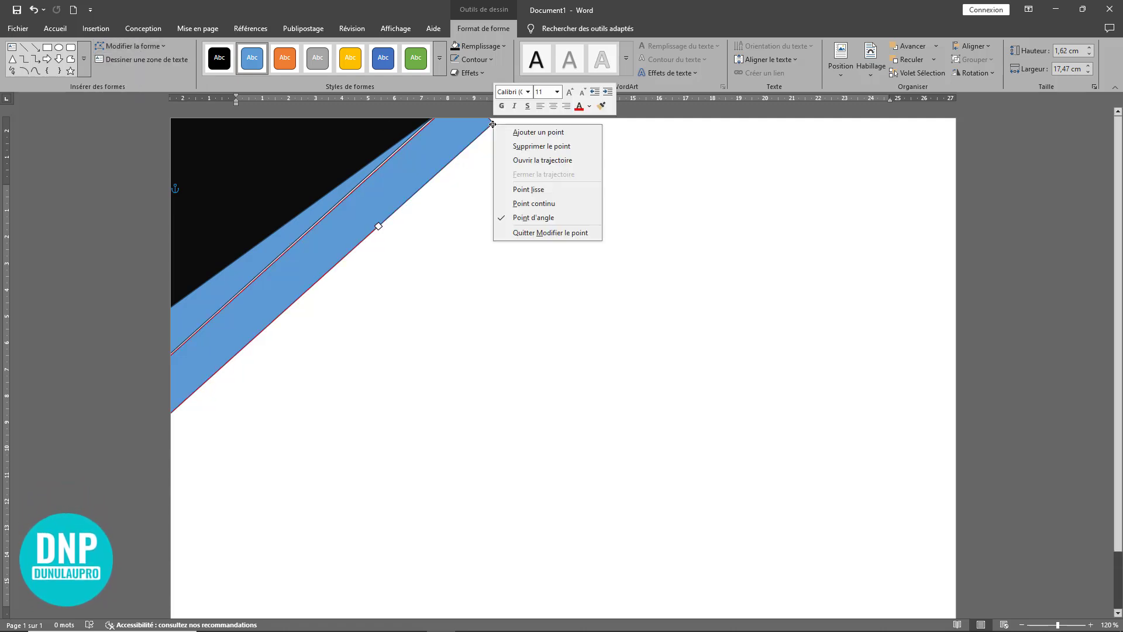
{"action": "left_click", "coordinate": [521, 145]}
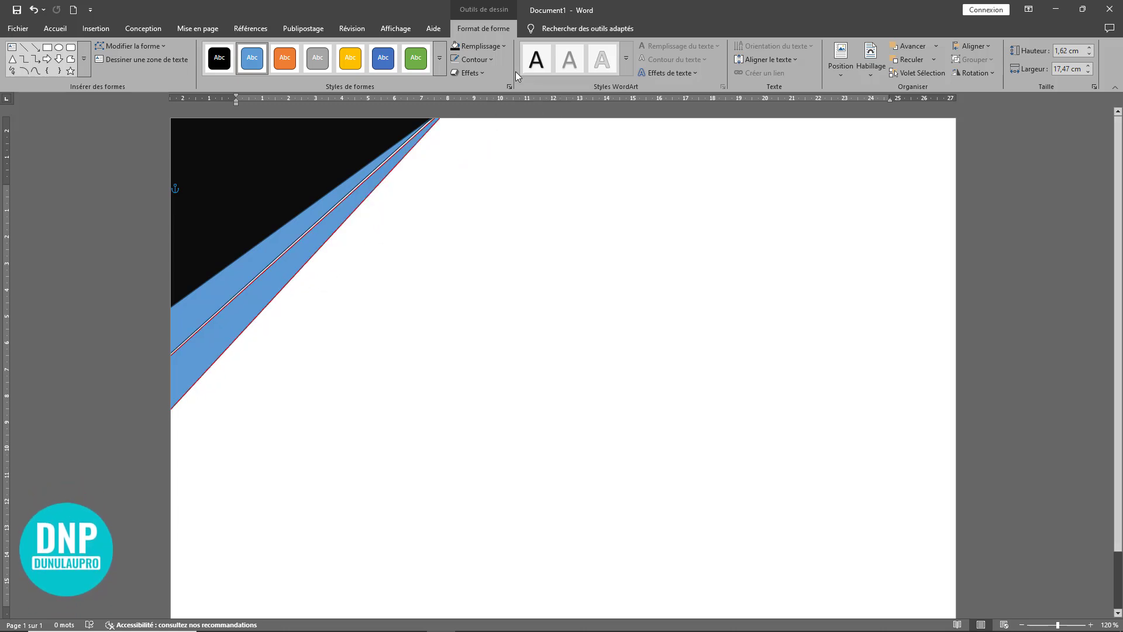
Step: Remove the lower blue triangle's outline and nudge the shape up flush against the blue triangle above it
{"action": "key", "text": "Escape"}
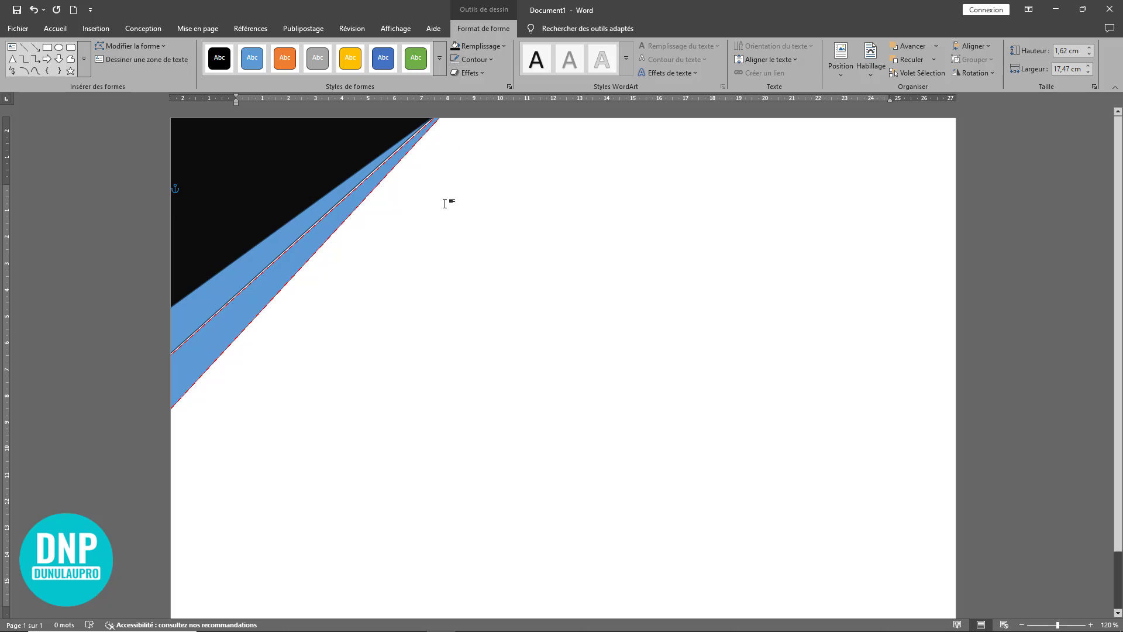
{"action": "left_click", "coordinate": [299, 265]}
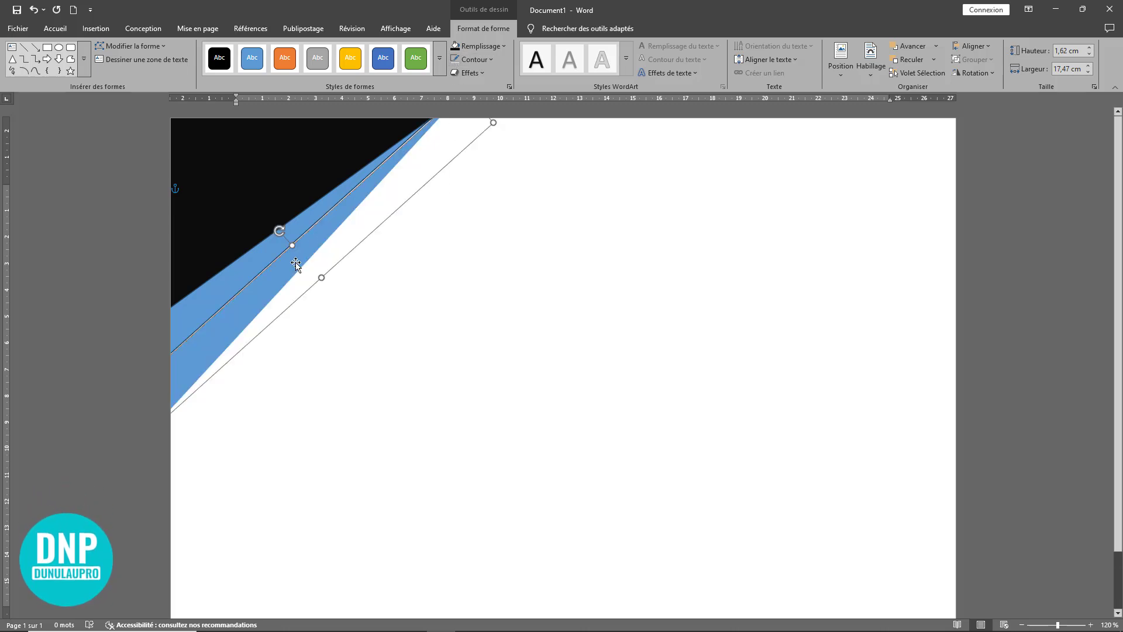
{"action": "key", "text": "Up"}
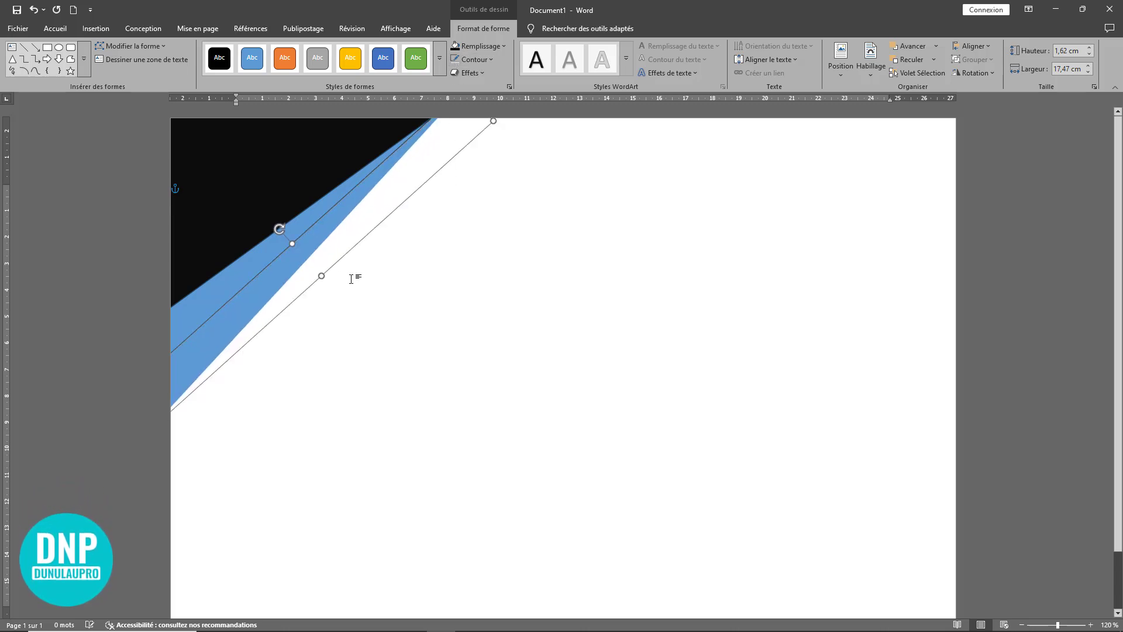
Step: Remove the outline of the upper blue triangle and select the black triangle
{"action": "left_click", "coordinate": [289, 225]}
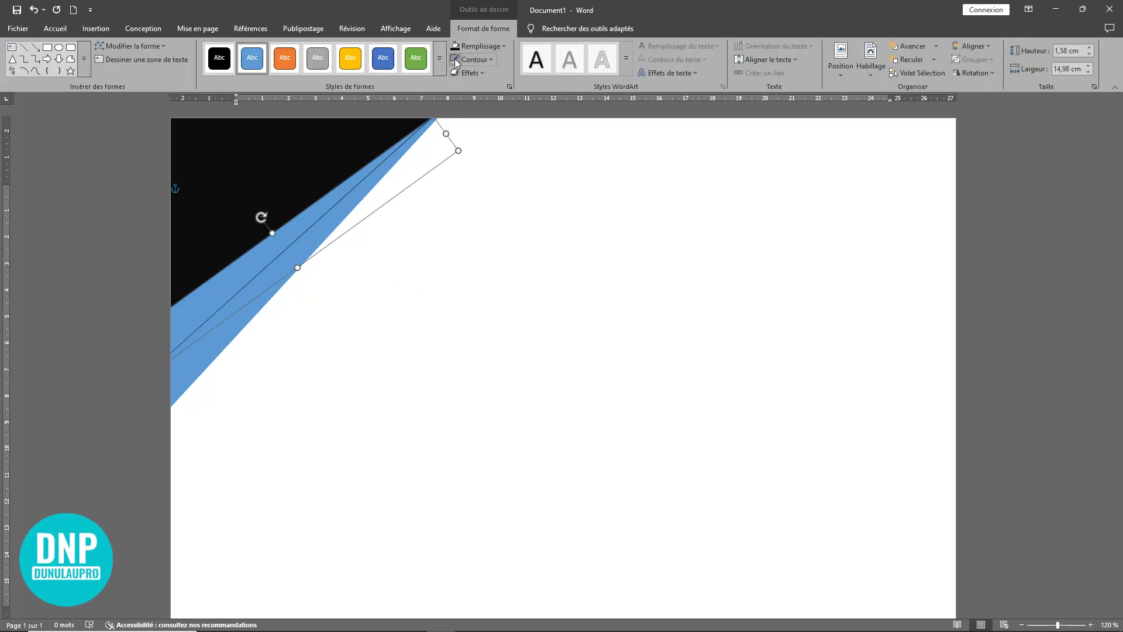
{"action": "left_click", "coordinate": [454, 59]}
{"action": "left_click", "coordinate": [464, 238]}
{"action": "left_click", "coordinate": [300, 246]}
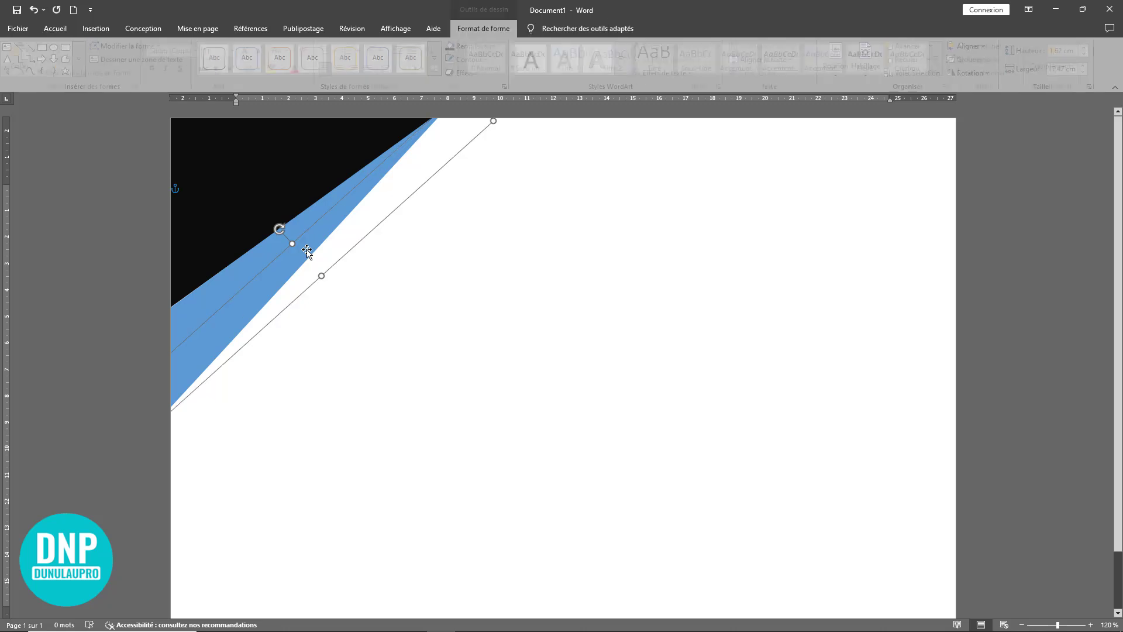
{"action": "left_click", "coordinate": [428, 260]}
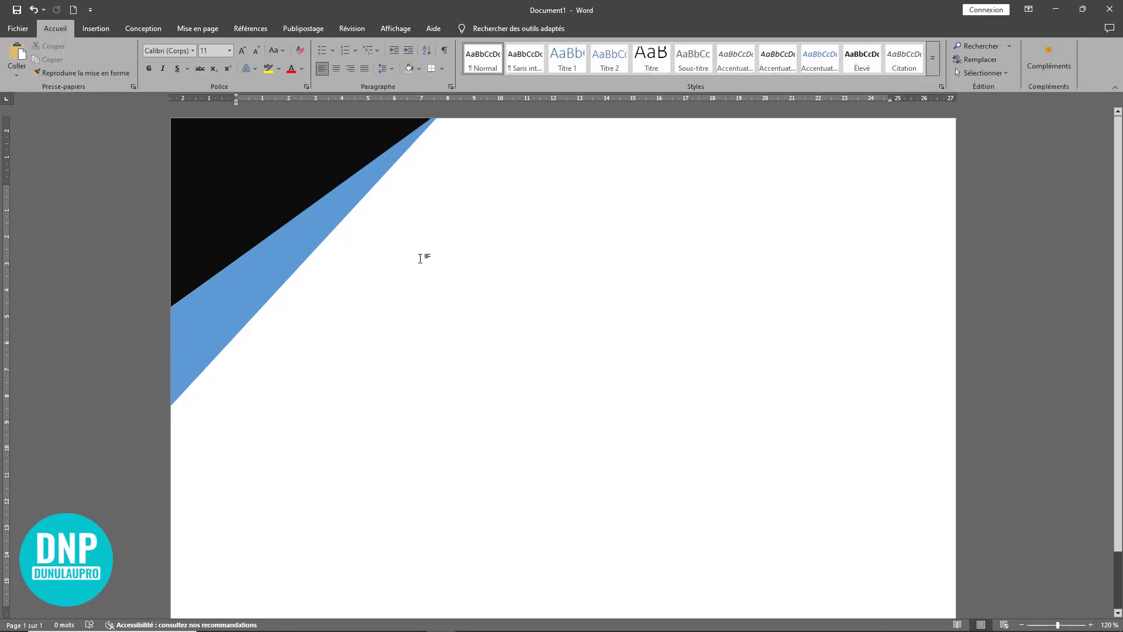
{"action": "left_click", "coordinate": [255, 197]}
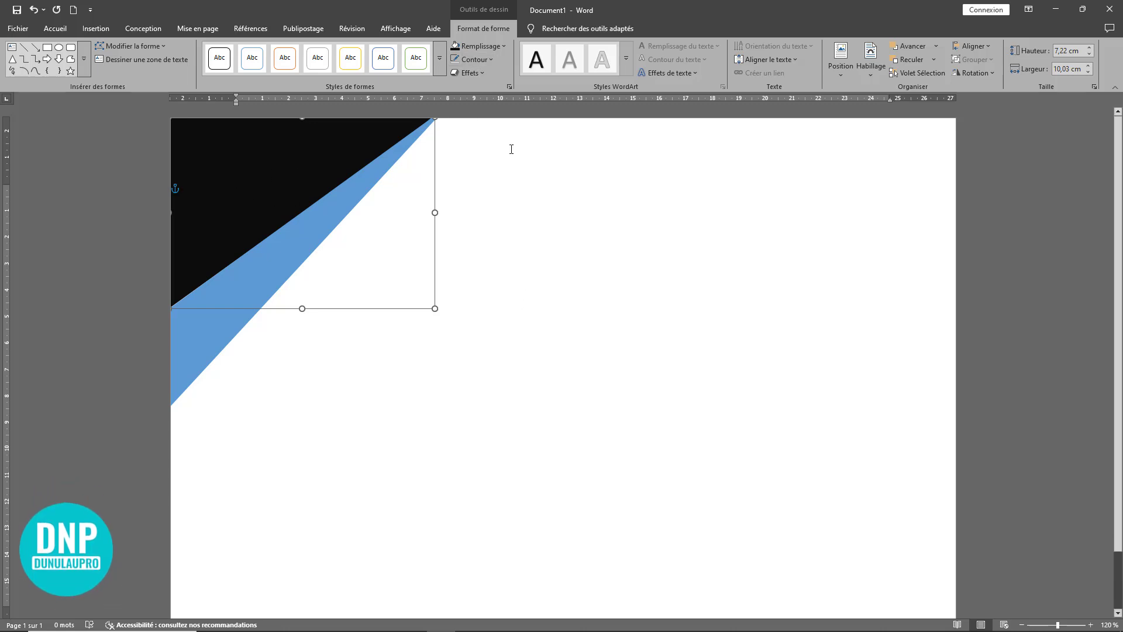
Step: Fill the large black corner triangle with the standard medium blue, leaving the adjoining narrow triangle's fill as it is
{"action": "left_click", "coordinate": [501, 46]}
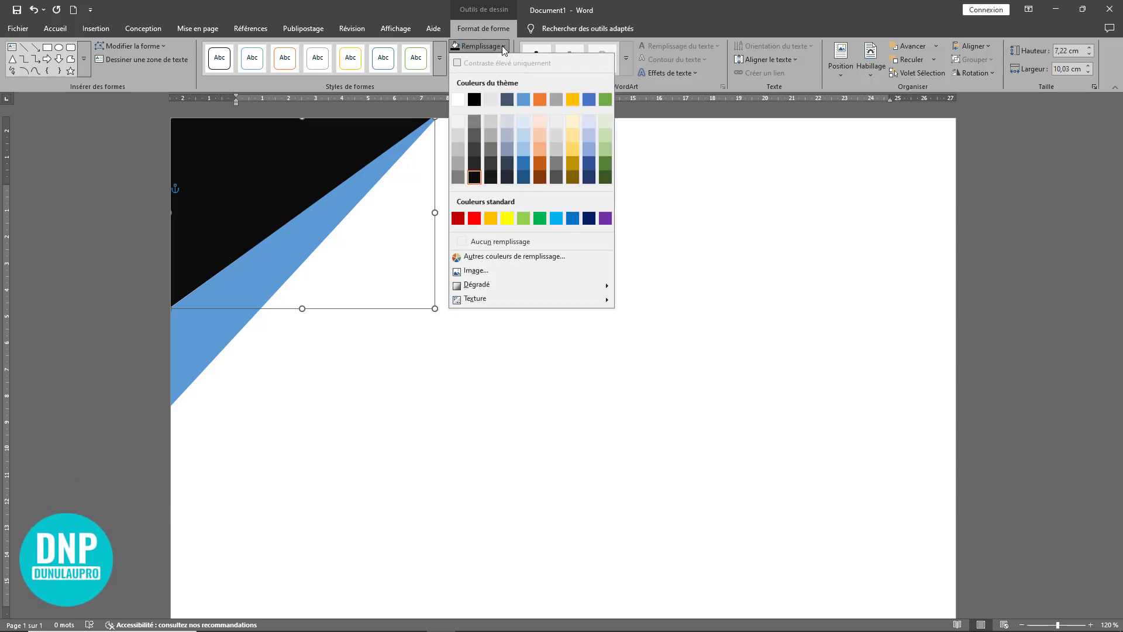
{"action": "left_click", "coordinate": [572, 219]}
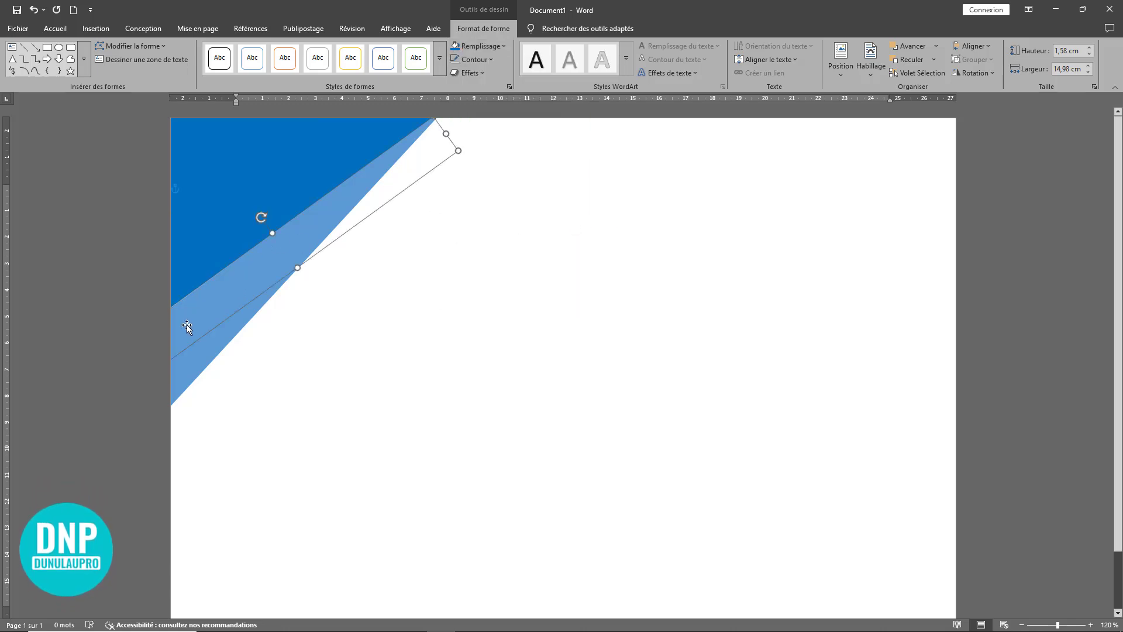
{"action": "left_click", "coordinate": [503, 46]}
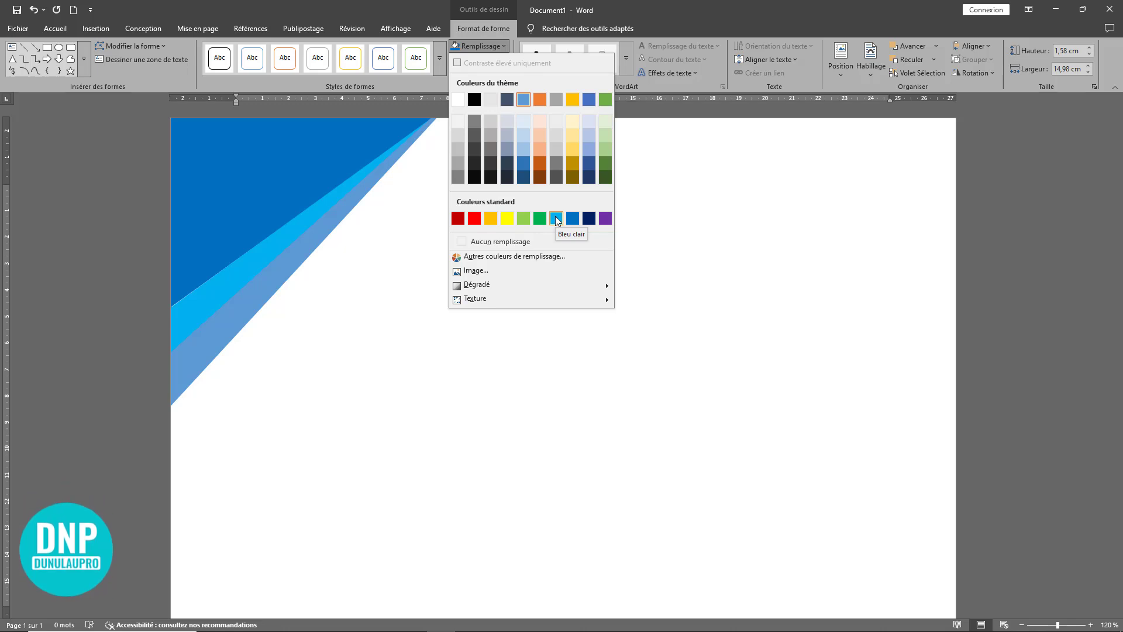
{"action": "left_click", "coordinate": [272, 154]}
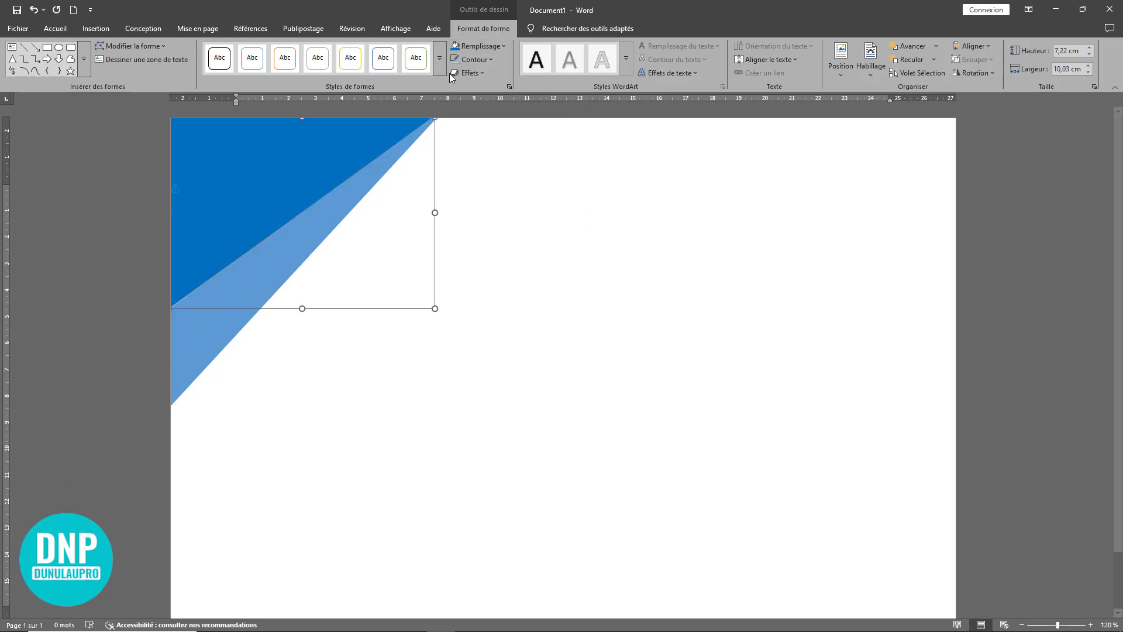
{"action": "left_click", "coordinate": [503, 45]}
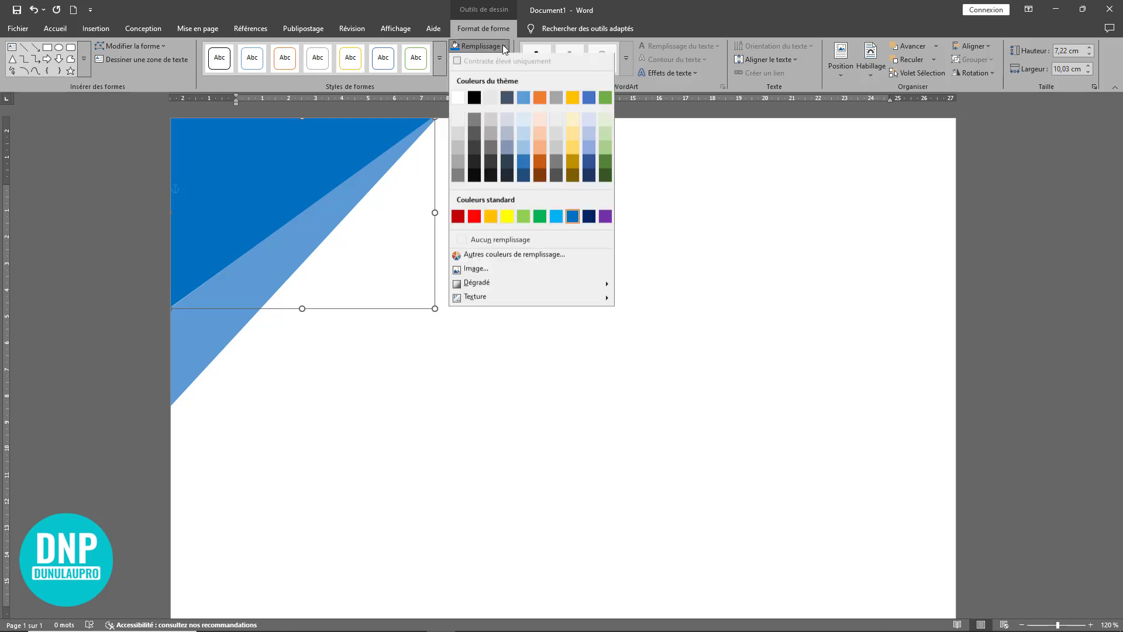
{"action": "left_click", "coordinate": [503, 46]}
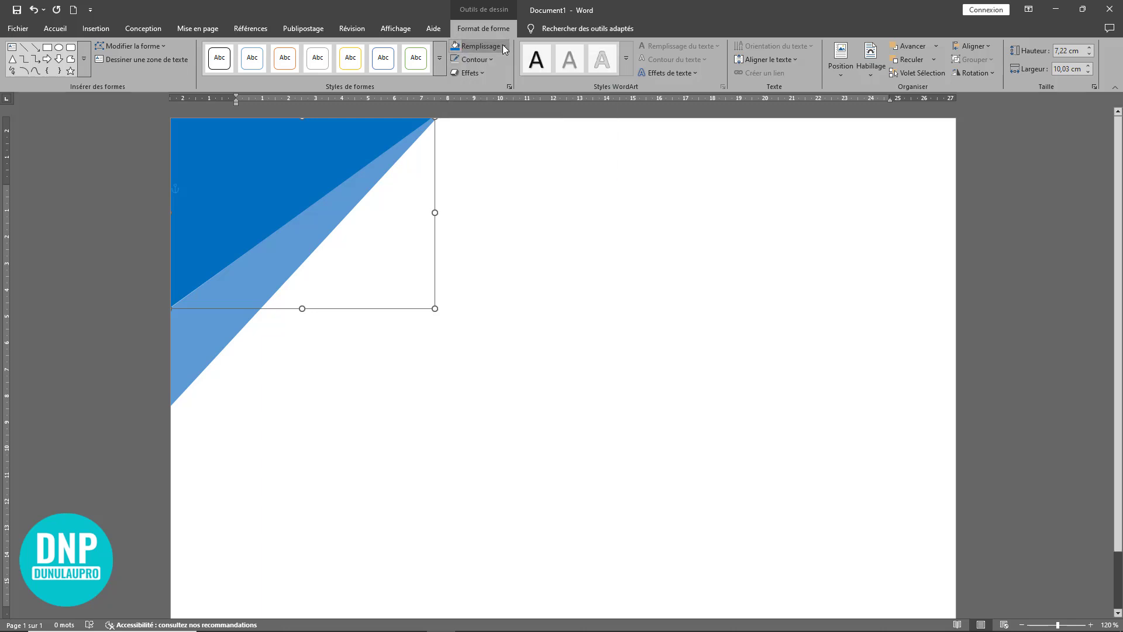
Step: Give the large corner triangle a linear gradient fill and set its first gradient stop to standard purple
{"action": "left_click", "coordinate": [509, 86]}
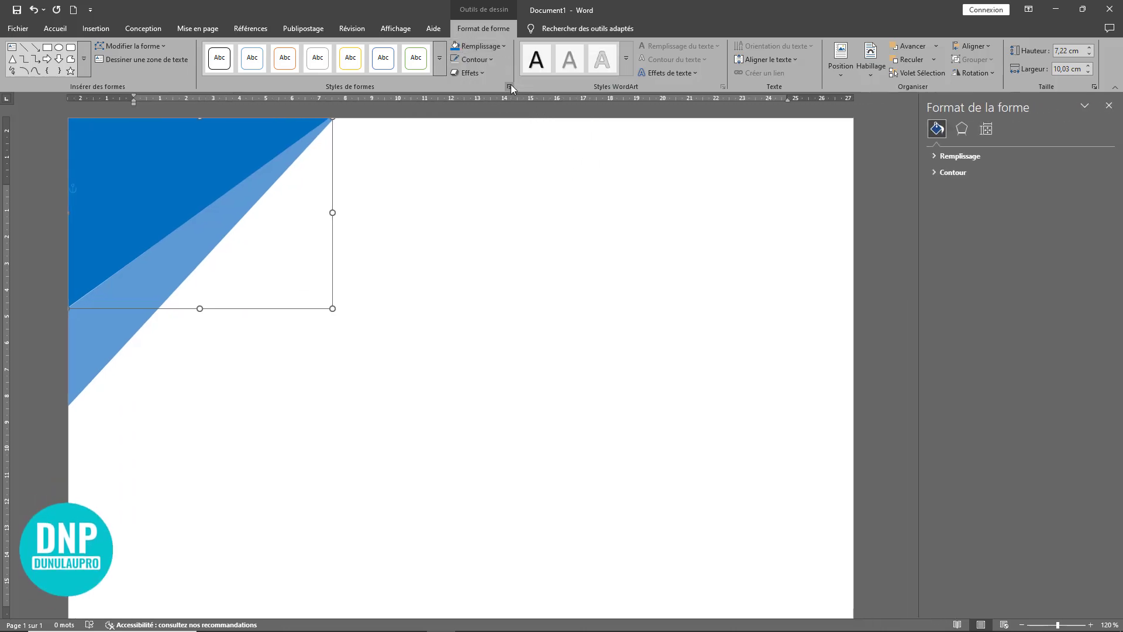
{"action": "left_click", "coordinate": [960, 157]}
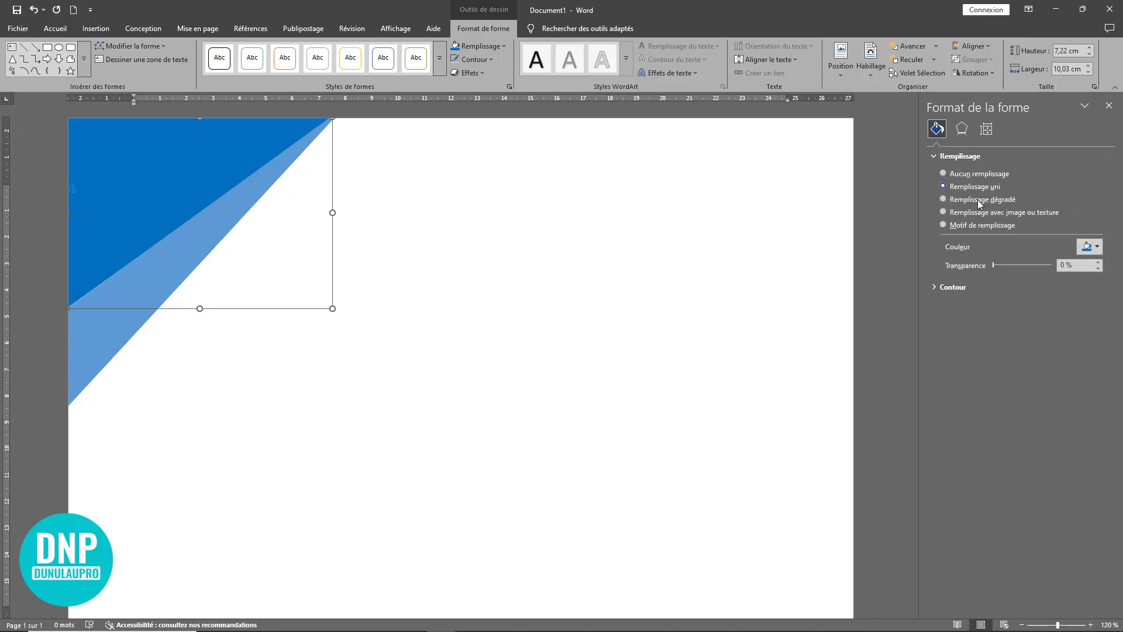
{"action": "left_click", "coordinate": [944, 199]}
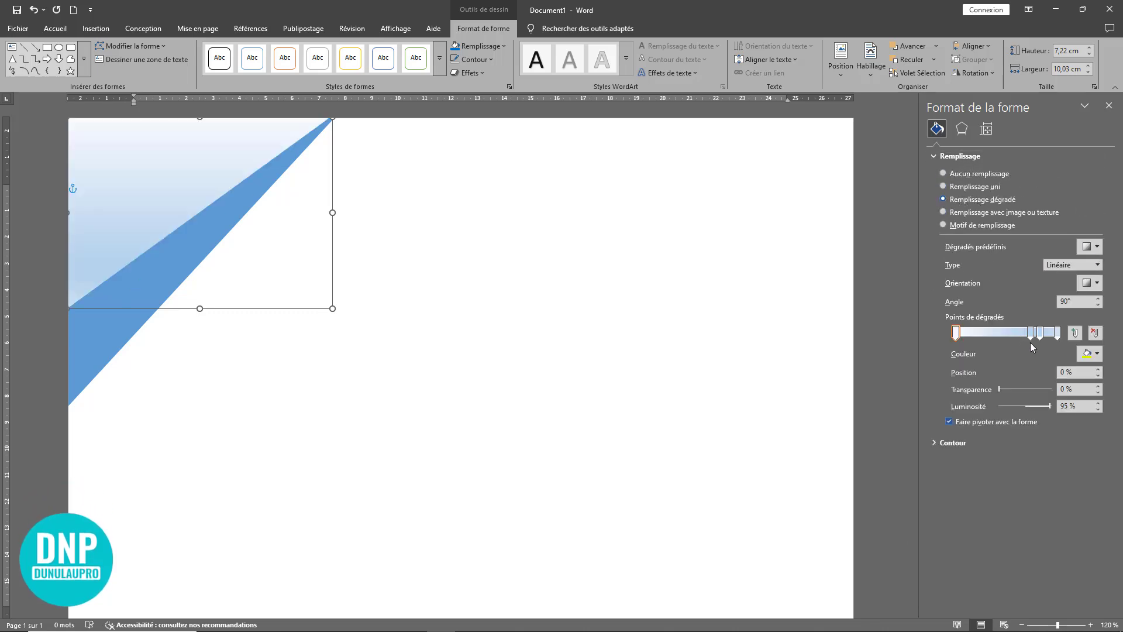
{"action": "mouse_move", "coordinate": [1035, 341]}
{"action": "left_mouse_down"}
{"action": "mouse_move", "coordinate": [1001, 342]}
{"action": "mouse_move", "coordinate": [1016, 344]}
{"action": "left_mouse_up"}
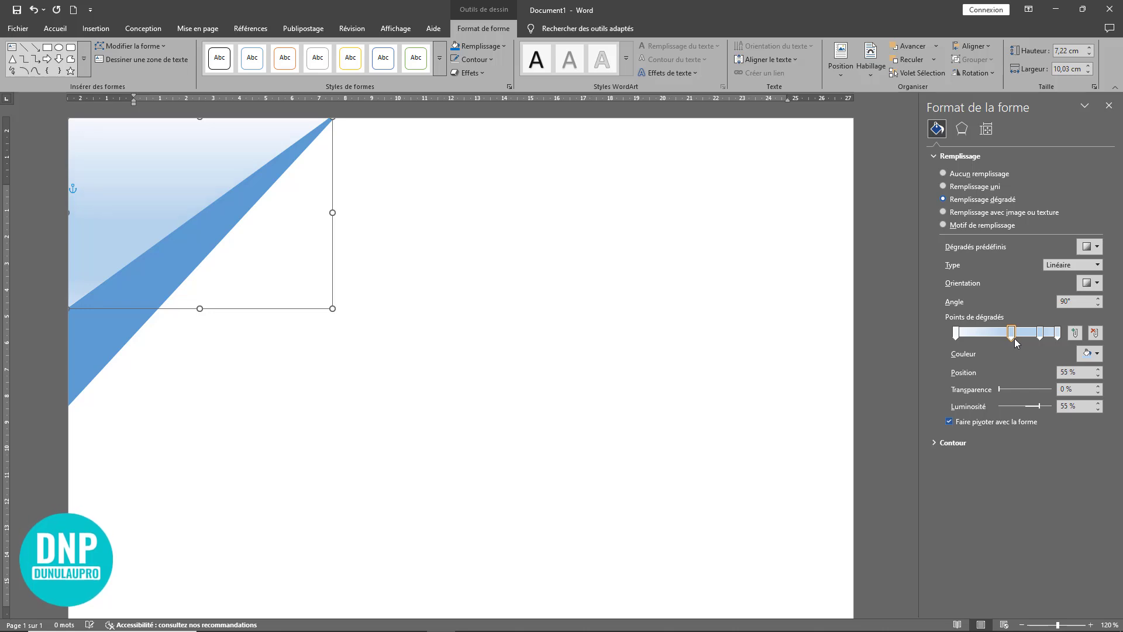
{"action": "left_click", "coordinate": [956, 333]}
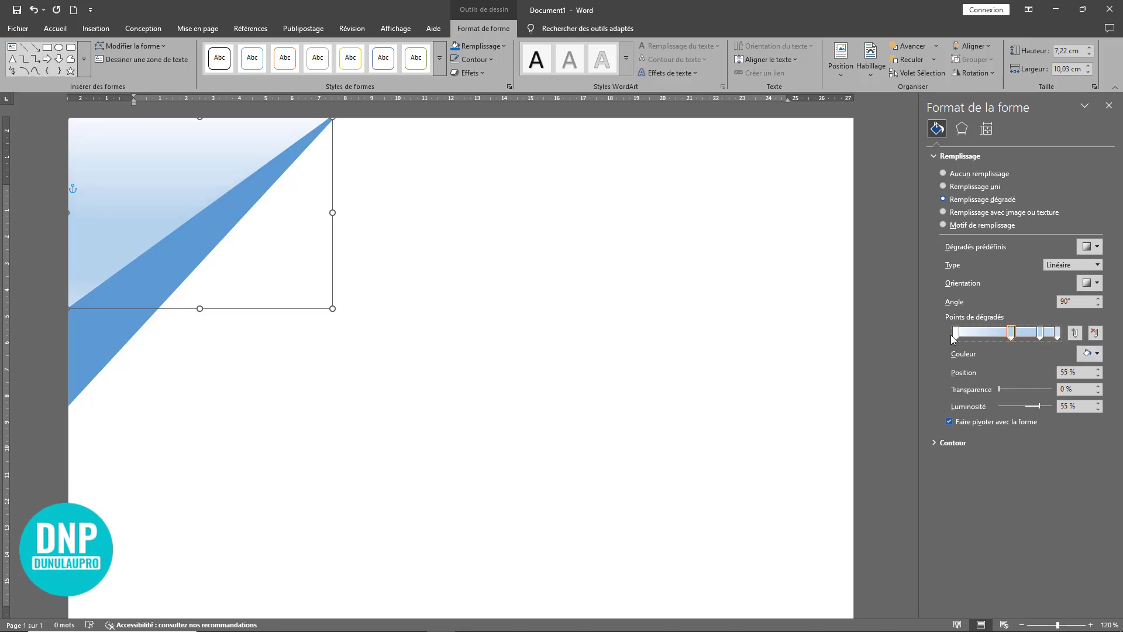
{"action": "left_click", "coordinate": [1091, 353]}
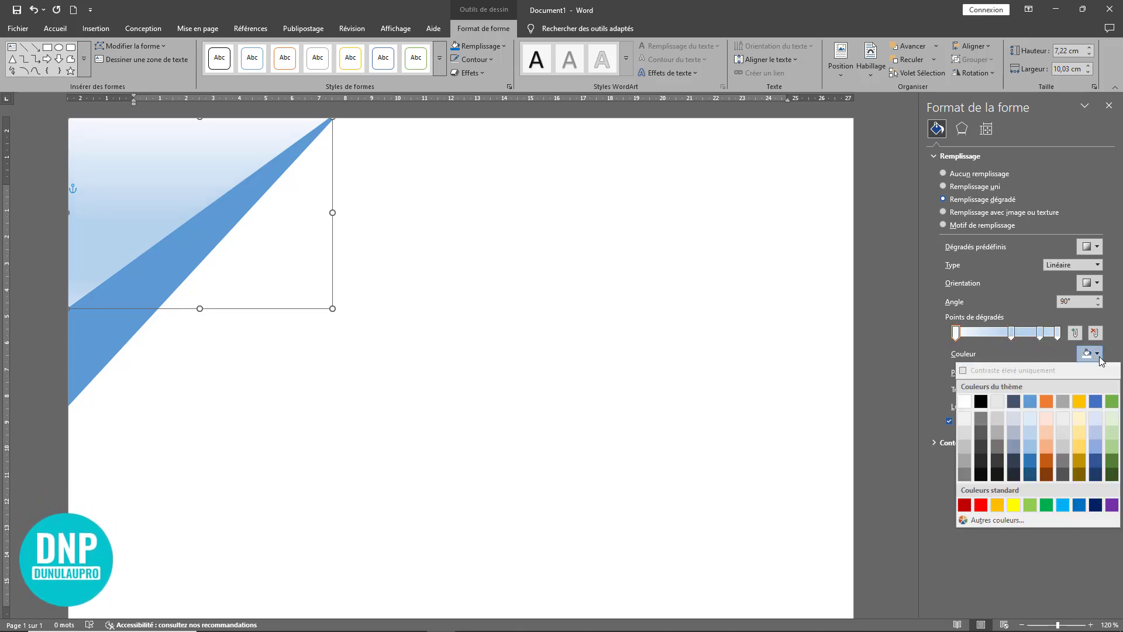
{"action": "left_click", "coordinate": [1110, 505]}
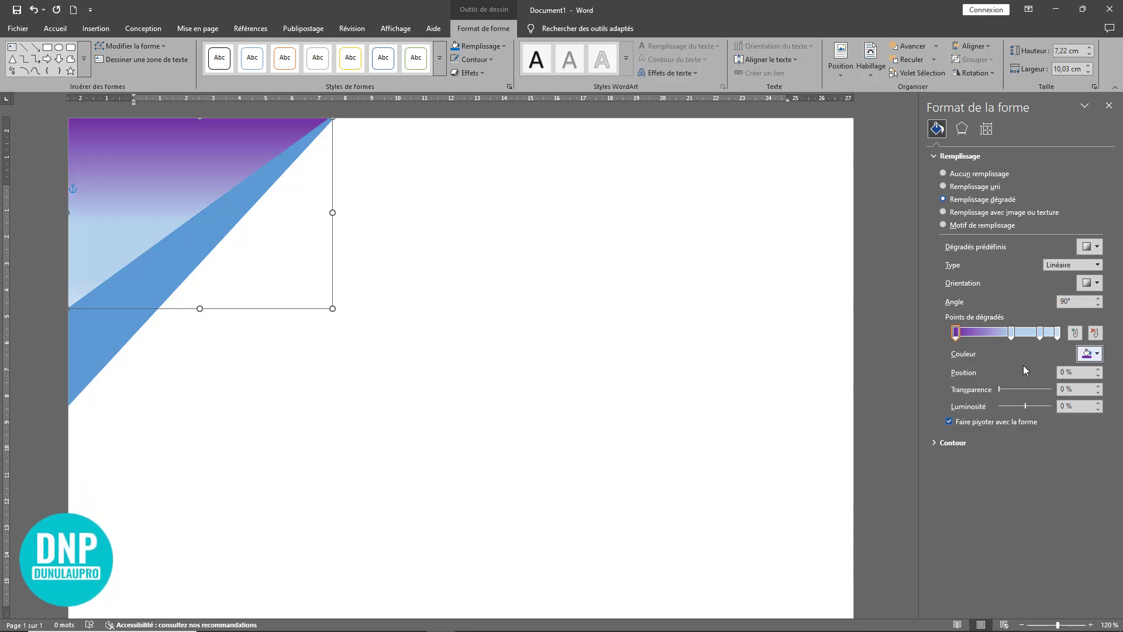
Step: Move the large triangle's second gradient stop to 46% and color it standard dark red
{"action": "left_click", "coordinate": [1012, 333]}
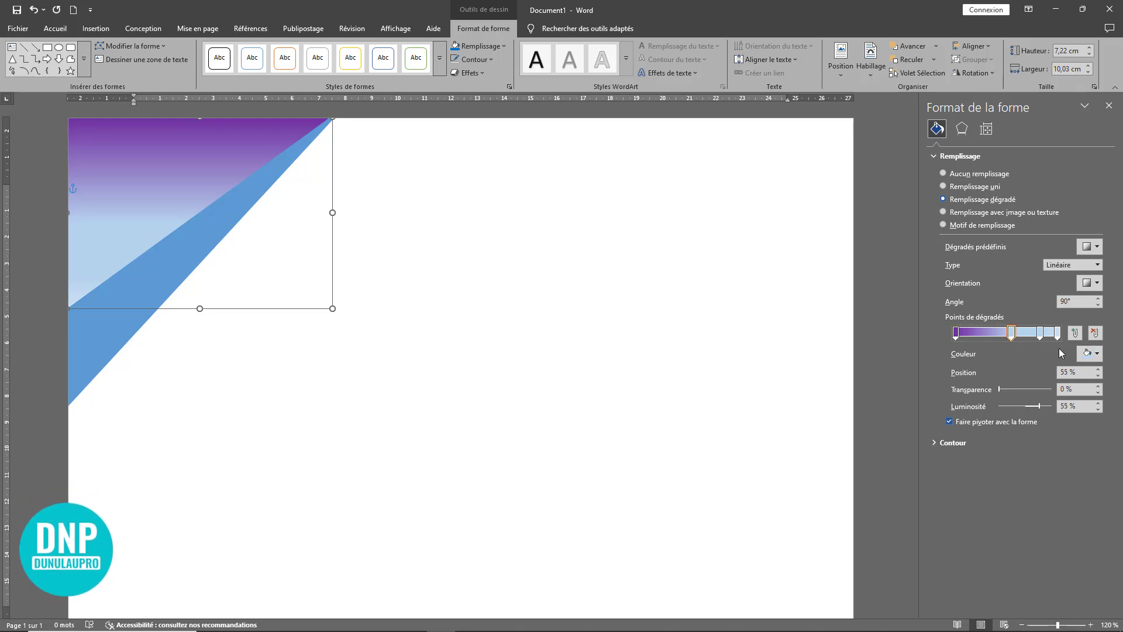
{"action": "left_click", "coordinate": [1086, 355]}
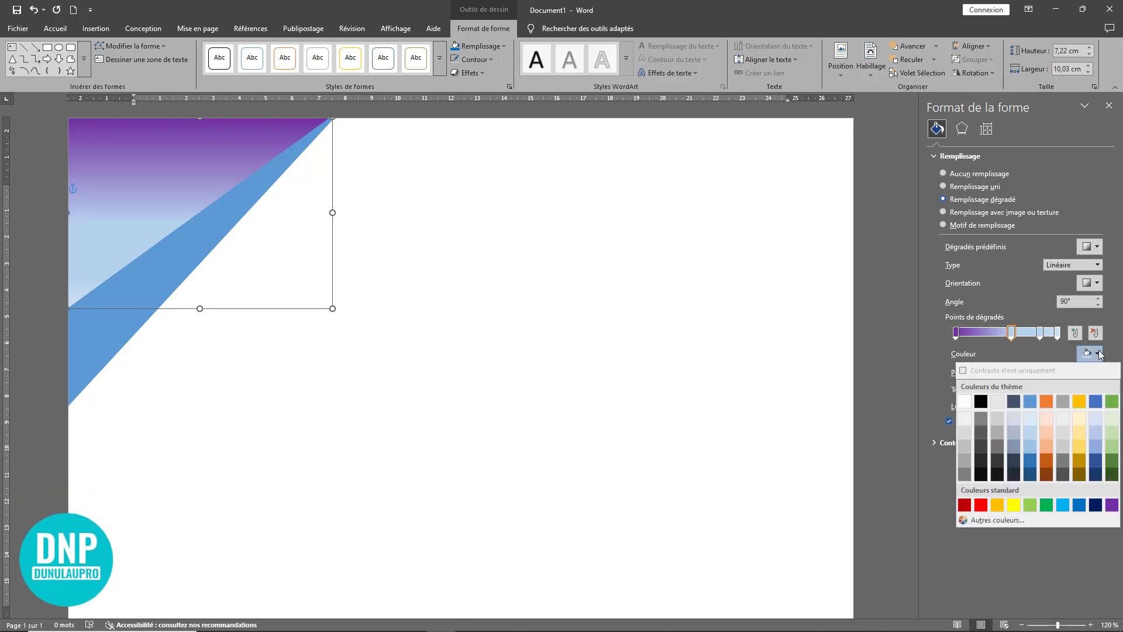
{"action": "left_click", "coordinate": [1080, 474]}
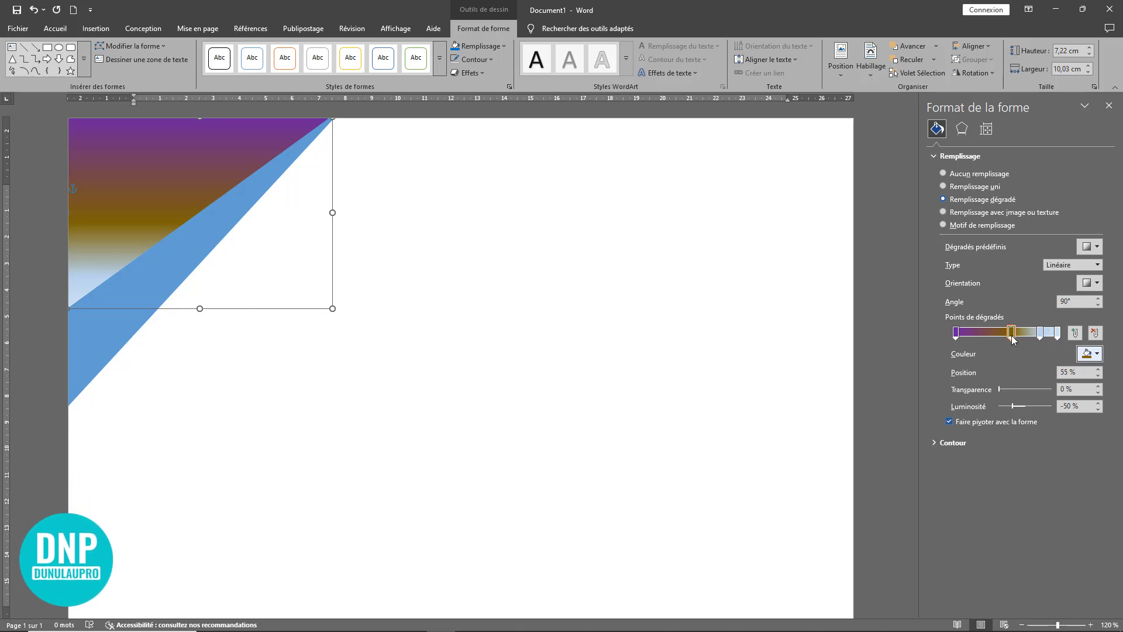
{"action": "mouse_move", "coordinate": [1012, 338]}
{"action": "left_mouse_down"}
{"action": "mouse_move", "coordinate": [993, 339]}
{"action": "mouse_move", "coordinate": [1008, 341]}
{"action": "left_mouse_up"}
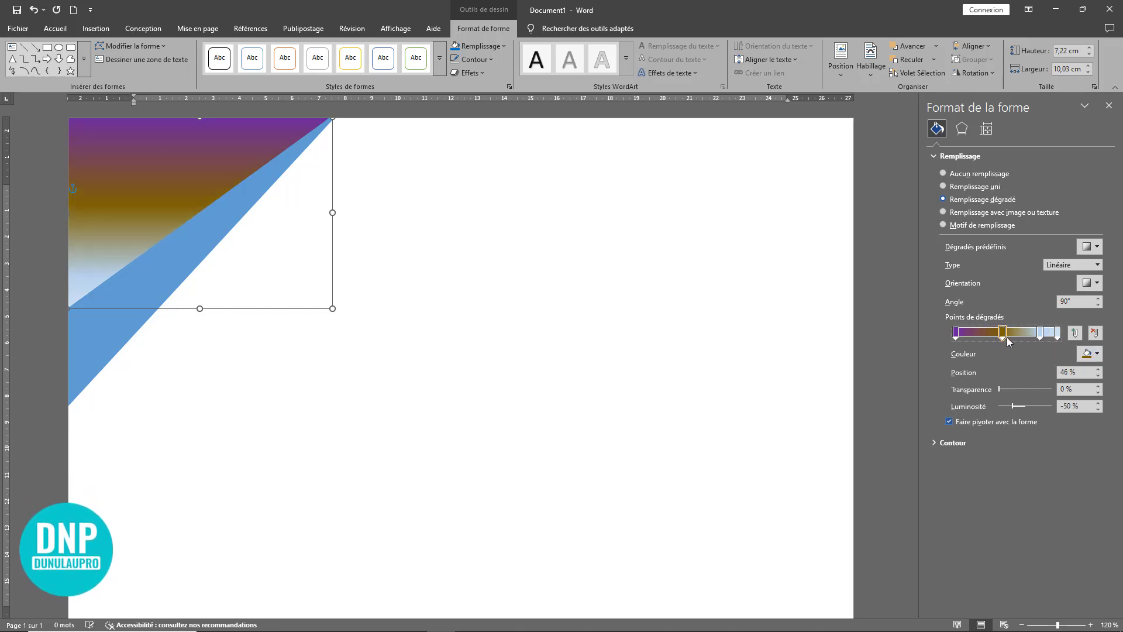
{"action": "left_click", "coordinate": [1098, 353]}
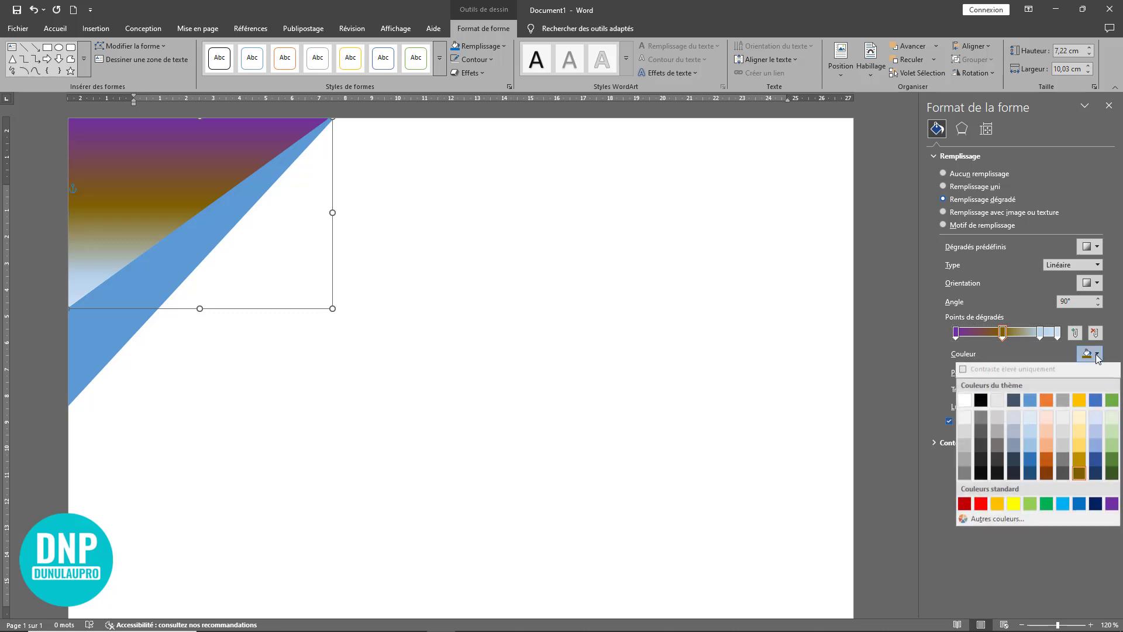
{"action": "left_click", "coordinate": [964, 504]}
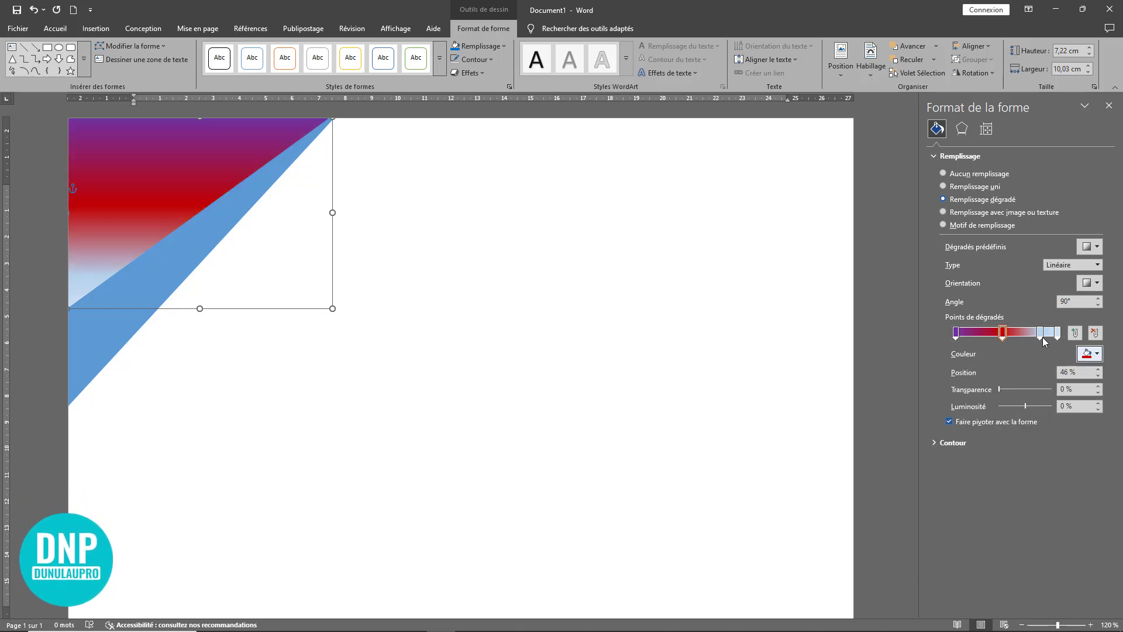
Step: Color the third gradient stop purple at position 70% and move the dark red stop to 33%
{"action": "left_click", "coordinate": [1083, 352]}
{"action": "left_click", "coordinate": [1111, 505]}
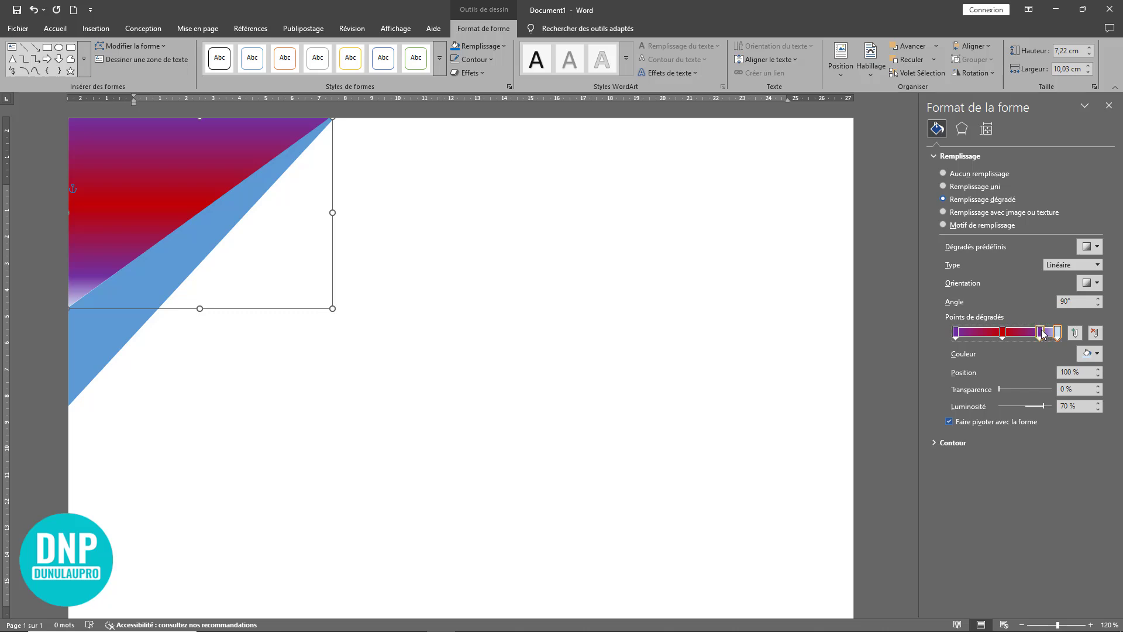
{"action": "left_click_drag", "start_coordinate": [1042, 333], "coordinate": [1027, 333]}
{"action": "left_click", "coordinate": [996, 332]}
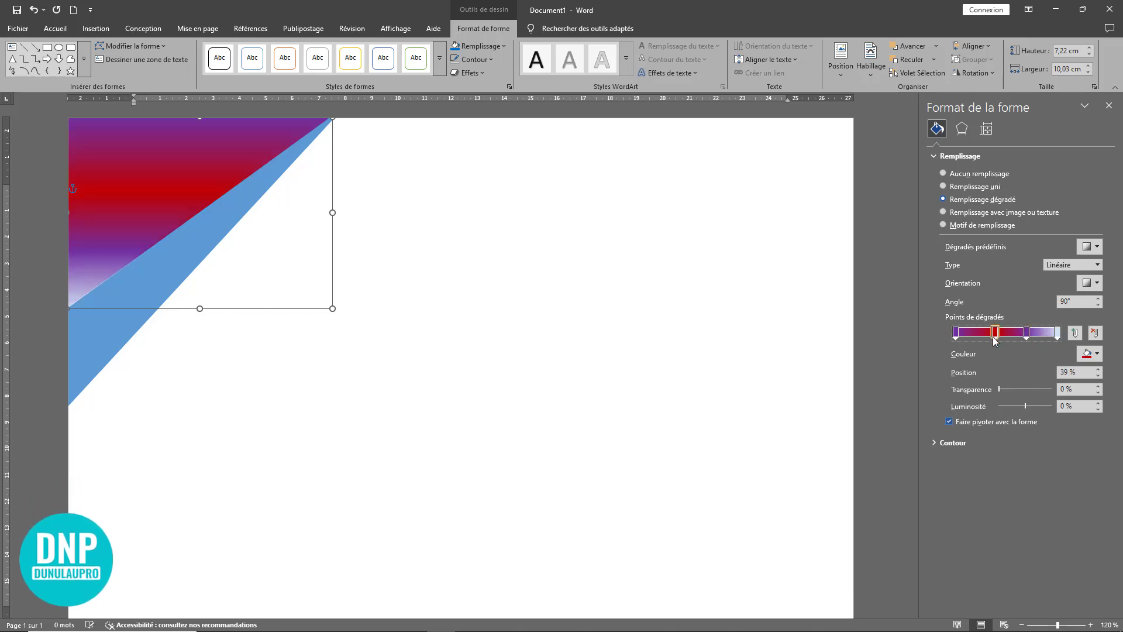
Step: Set the last gradient stop of the large triangle to the 40% lighter gold theme color
{"action": "left_click", "coordinate": [1058, 333]}
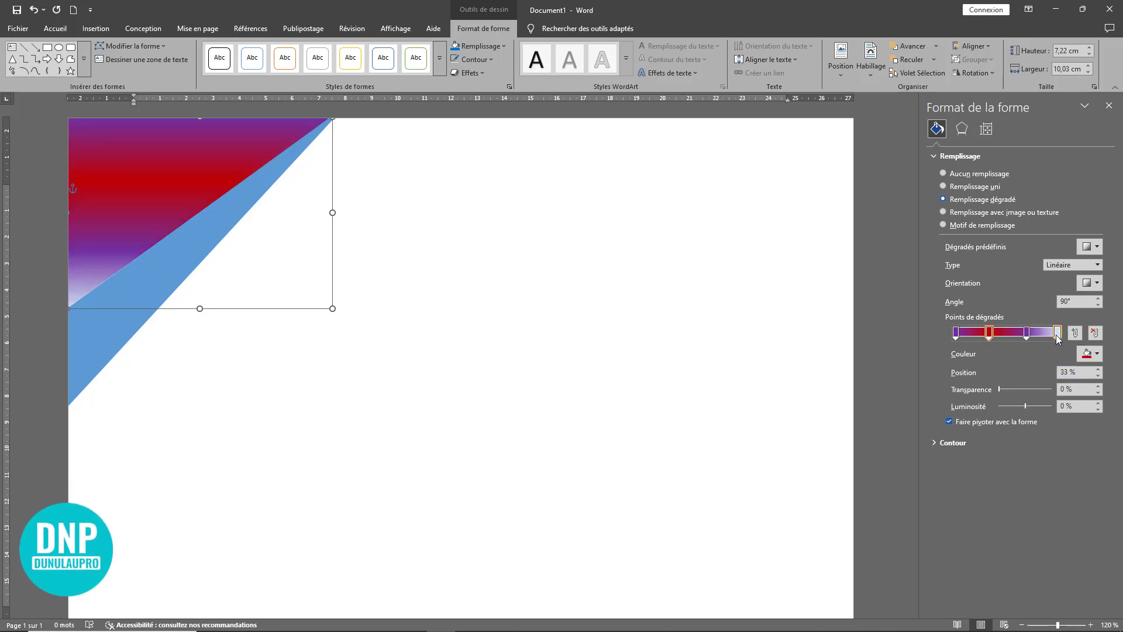
{"action": "left_click", "coordinate": [1097, 353]}
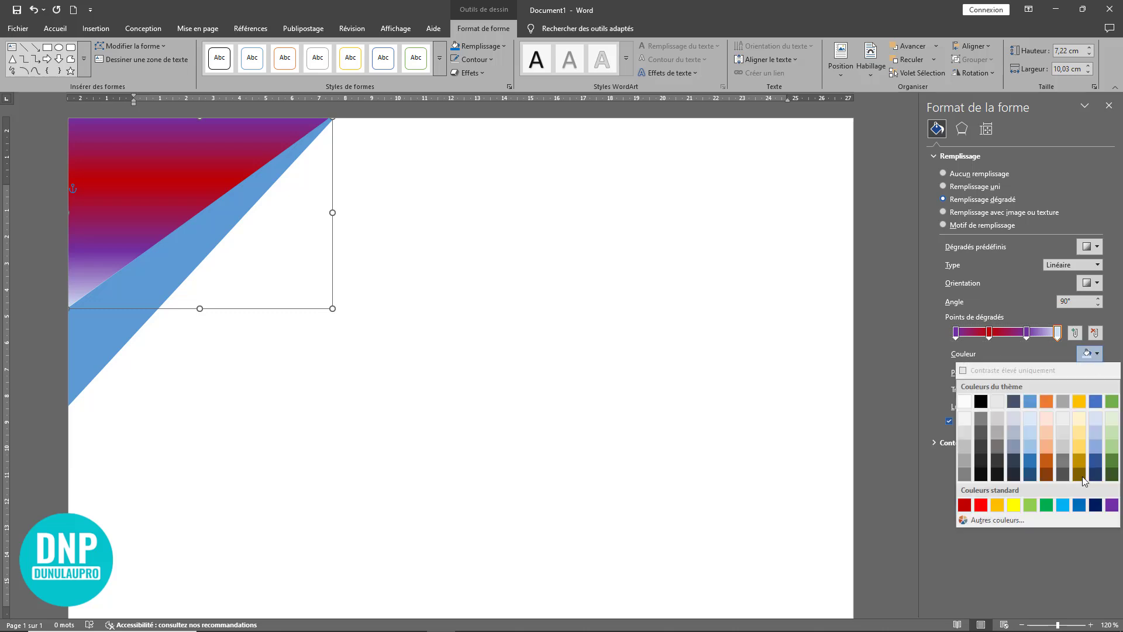
{"action": "left_click", "coordinate": [1080, 447]}
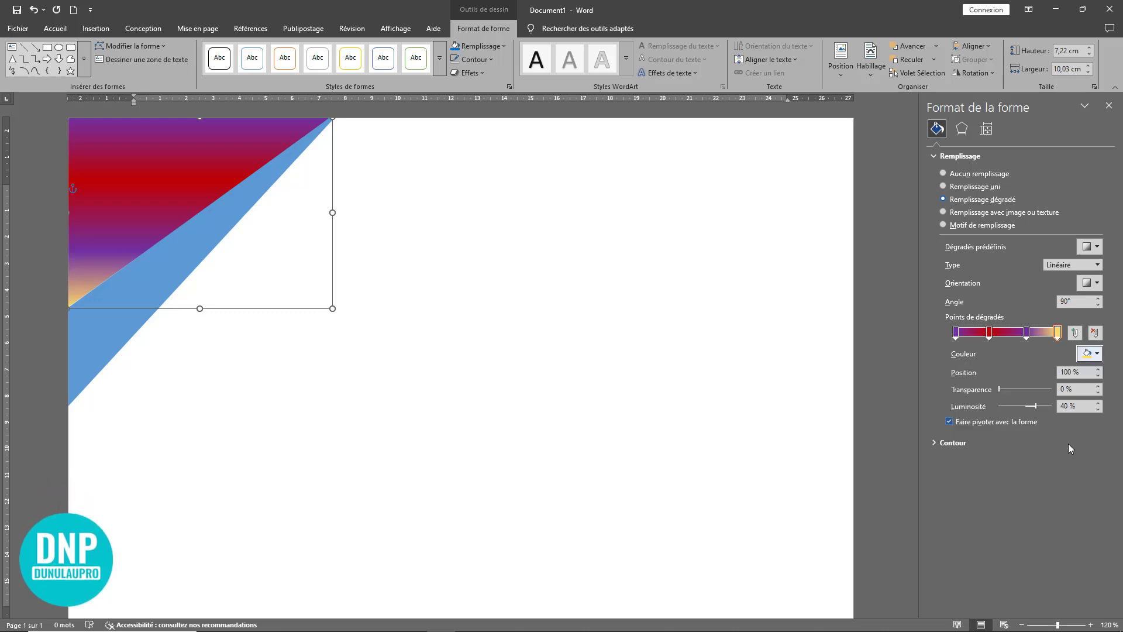
Step: Delete the two middle stops of the large triangle's gradient and set the last stop to standard dark blue
{"action": "left_click", "coordinate": [1027, 333]}
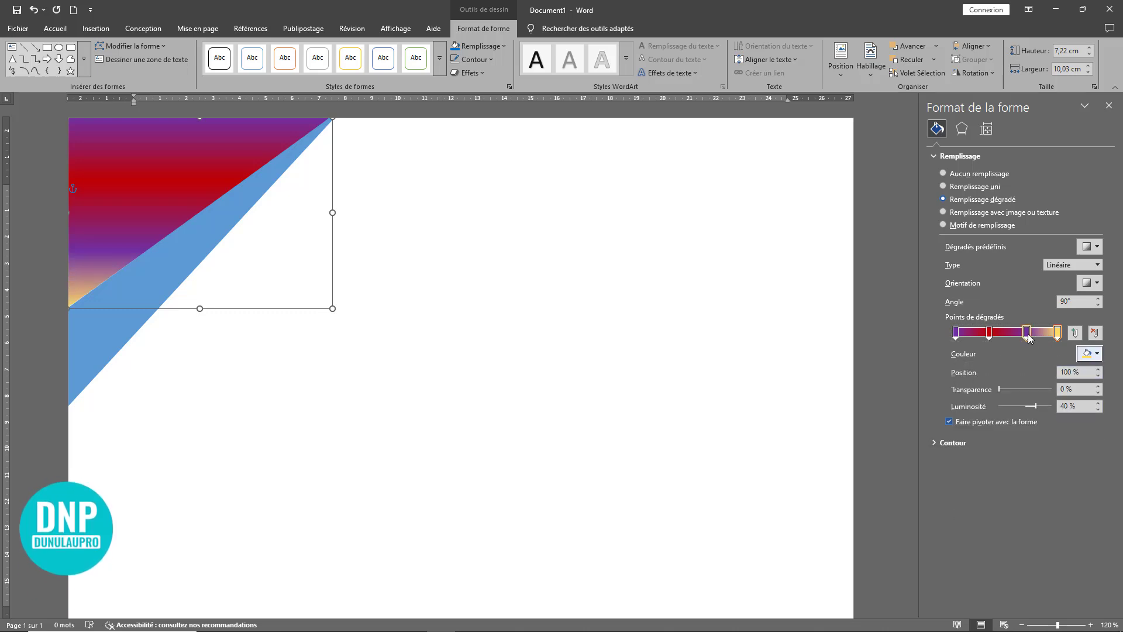
{"action": "left_click", "coordinate": [1095, 334]}
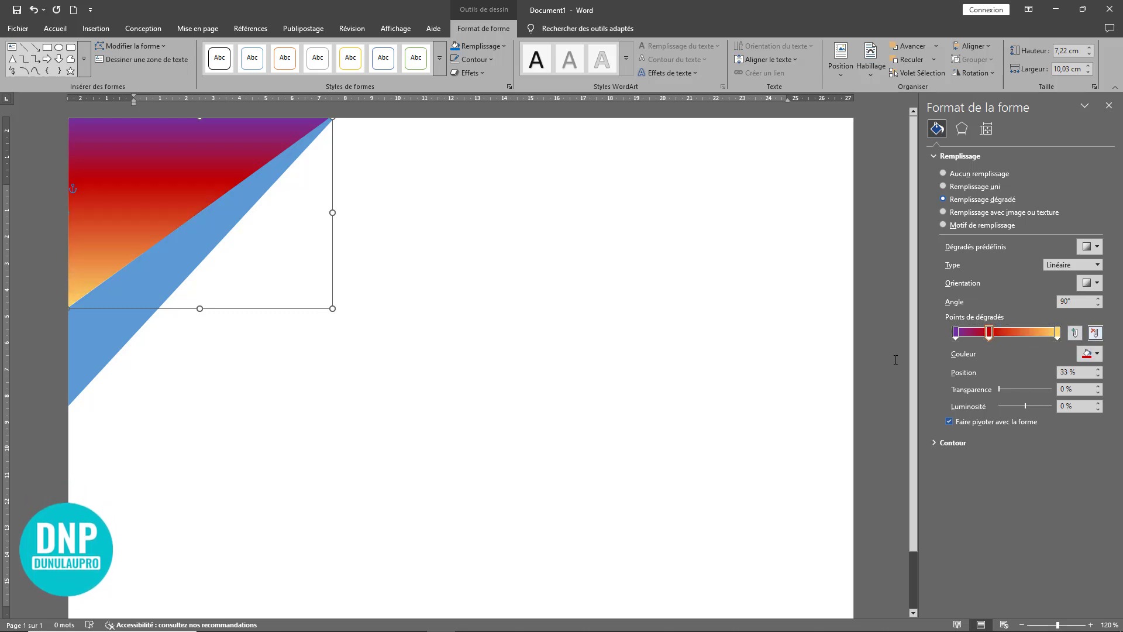
{"action": "left_click", "coordinate": [989, 332]}
{"action": "left_click_drag", "start_coordinate": [988, 334], "coordinate": [1017, 335]}
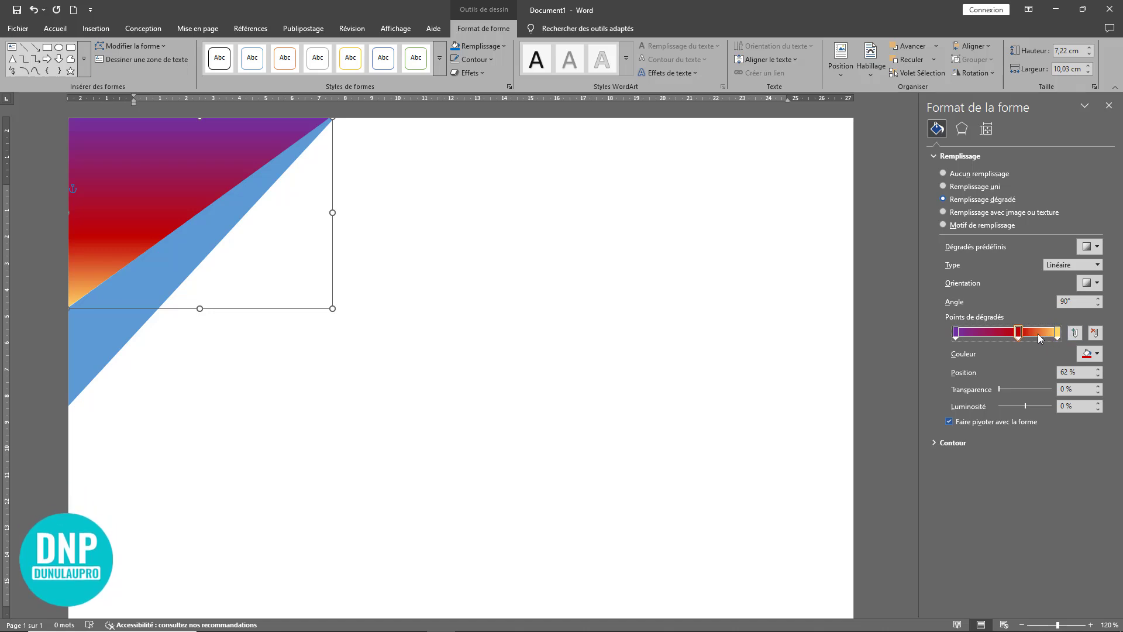
{"action": "left_click", "coordinate": [1092, 333]}
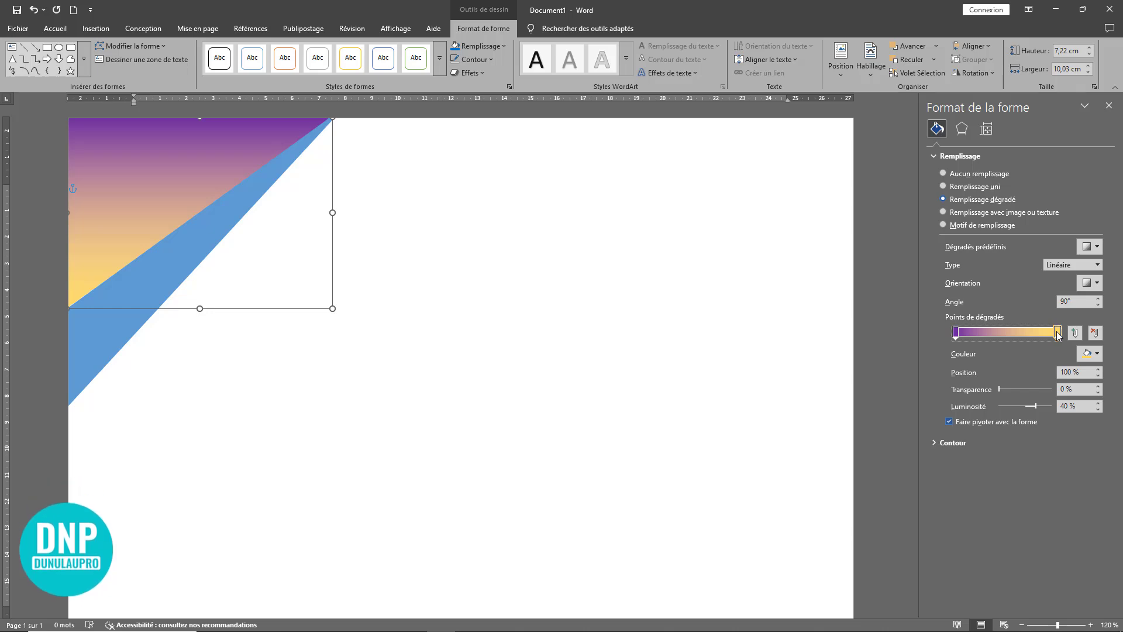
{"action": "left_click", "coordinate": [1097, 356]}
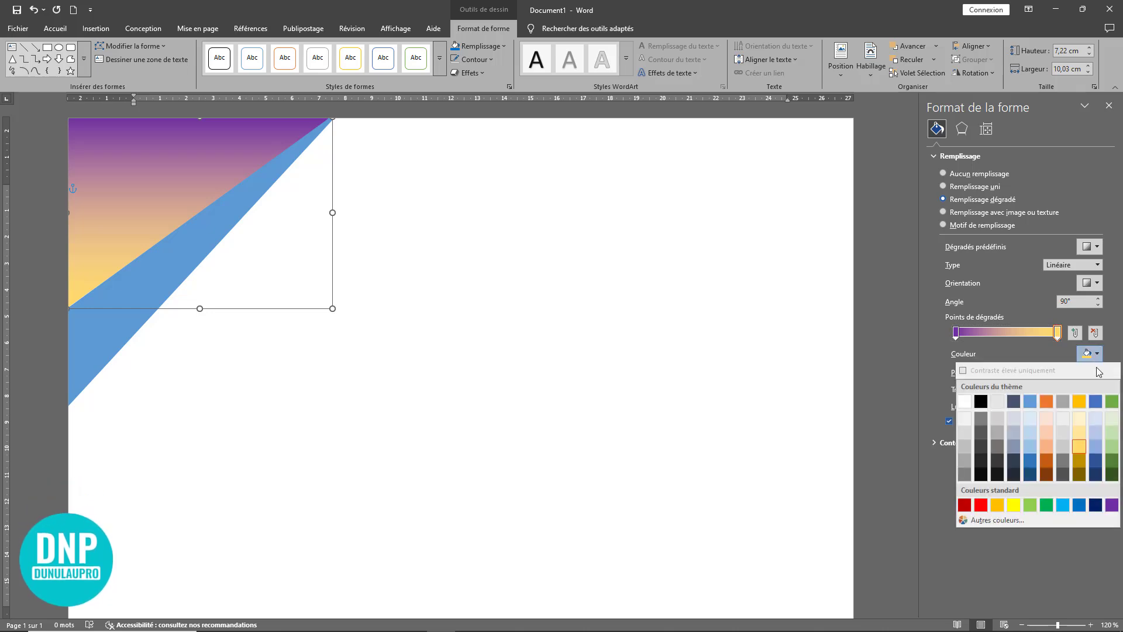
{"action": "left_click", "coordinate": [1095, 505]}
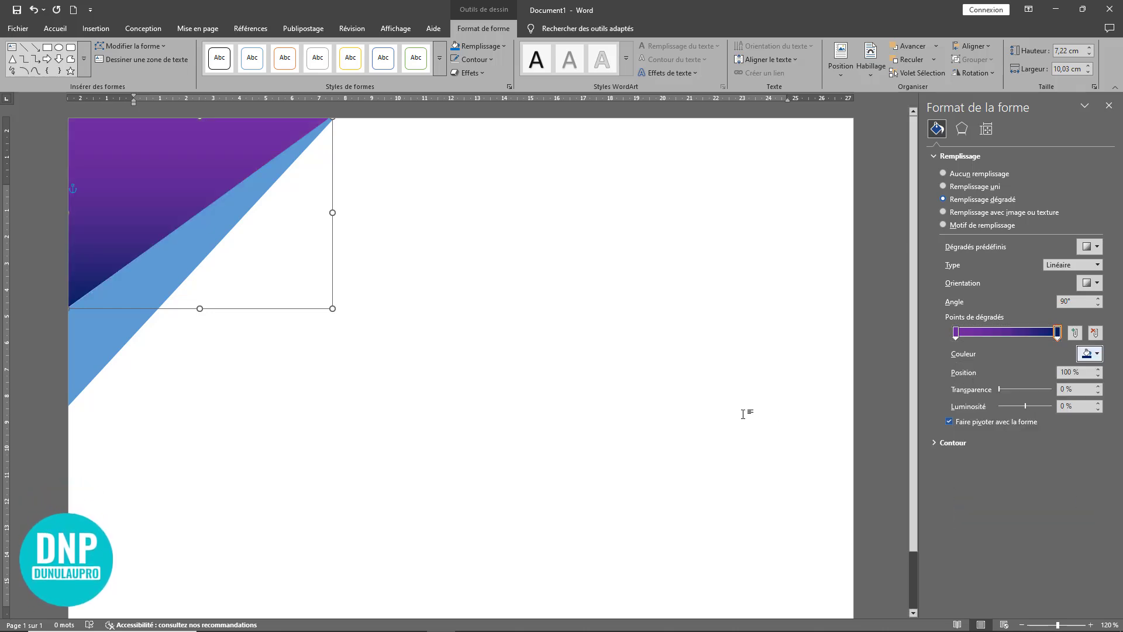
Step: Apply the same purple to dark blue gradient fill to the narrow triangle directly below the large one
{"action": "left_click", "coordinate": [87, 317]}
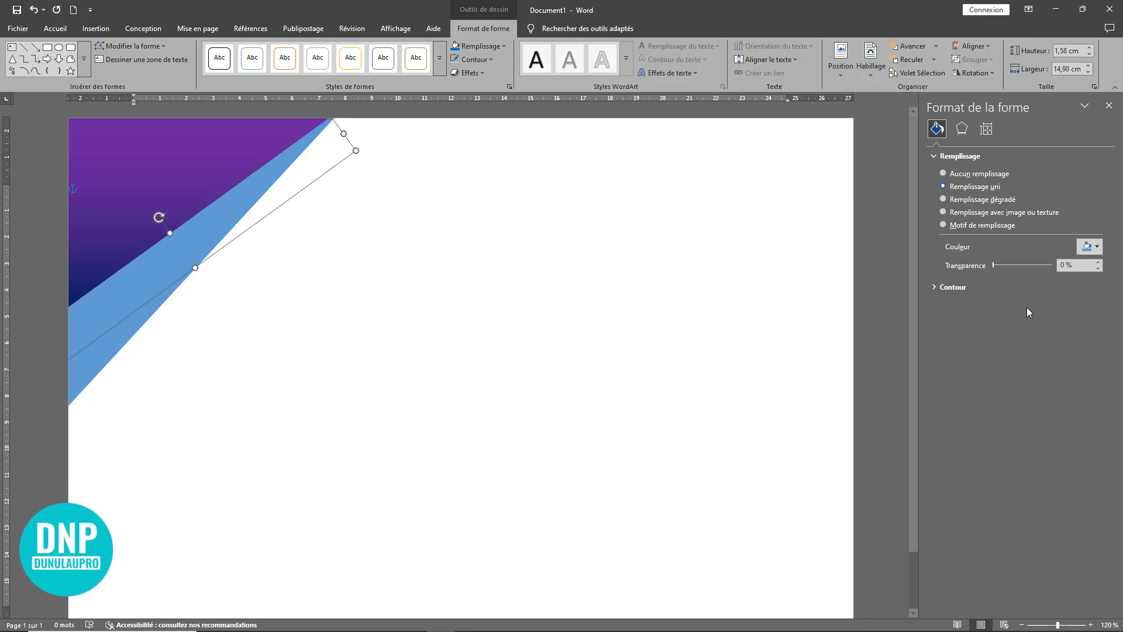
{"action": "left_click", "coordinate": [1098, 247]}
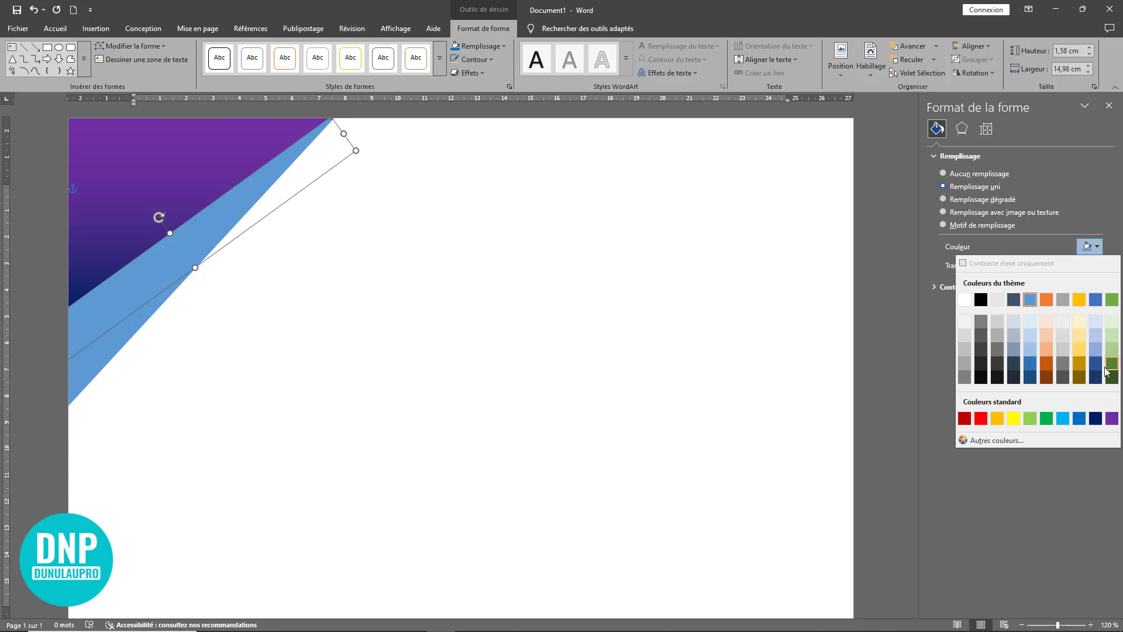
{"action": "left_click", "coordinate": [951, 200]}
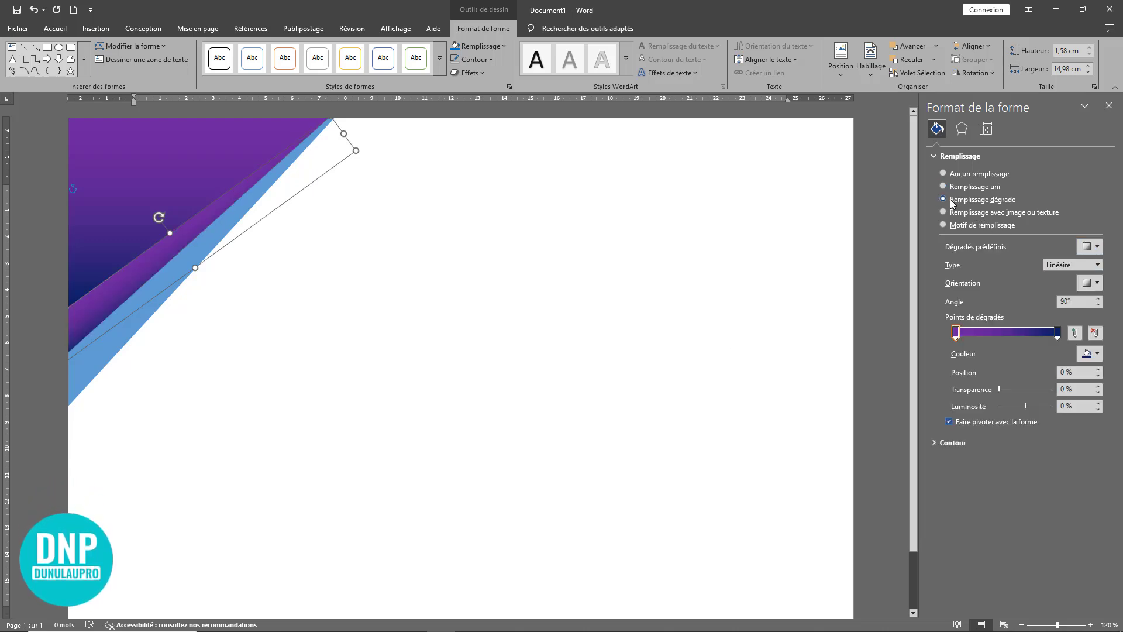
Step: Reselect the narrow purple gradient triangle and try to undo the last two changes
{"action": "left_click", "coordinate": [291, 298]}
{"action": "left_click", "coordinate": [132, 281]}
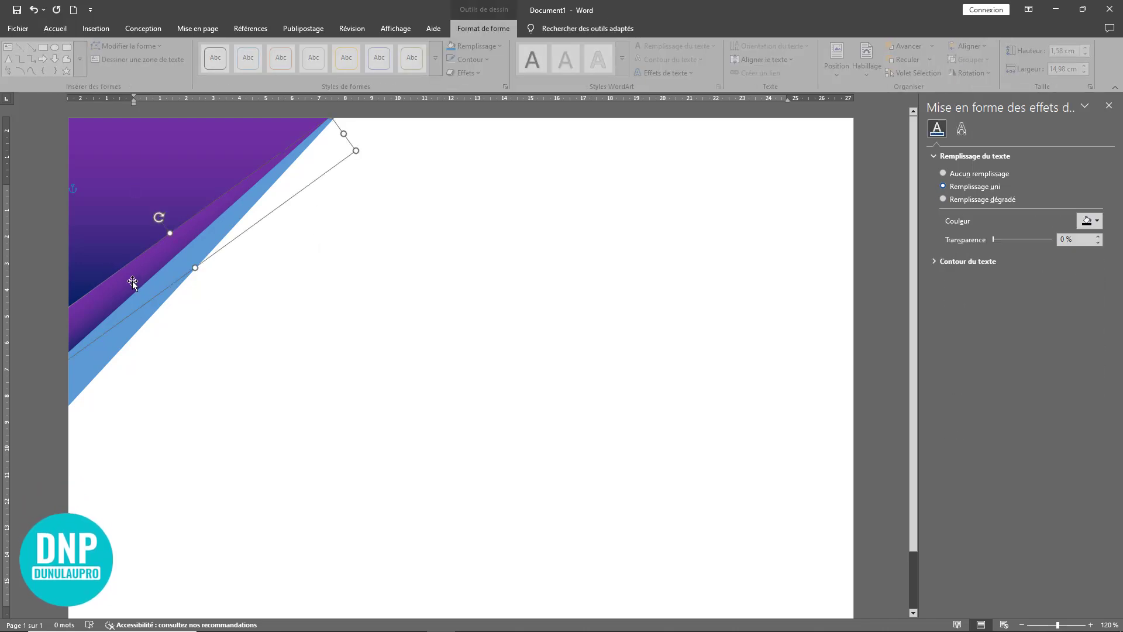
{"action": "key", "text": "ctrl+z"}
{"action": "key", "text": "ctrl+z"}
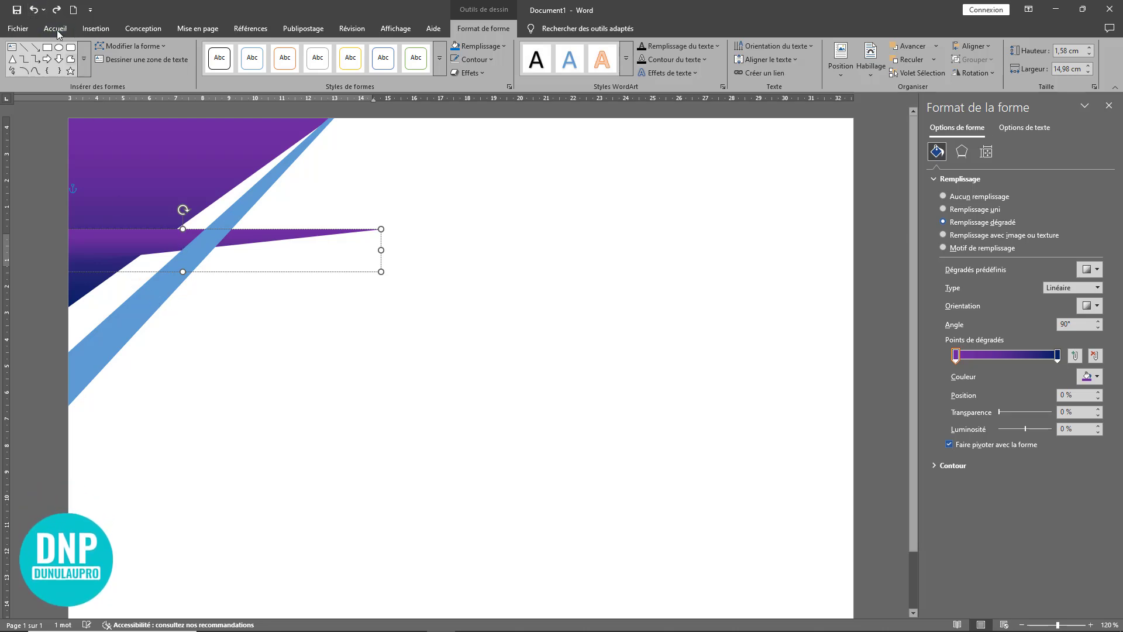
Step: Undo the narrow triangle's displacement and fill the remaining blue triangle with the purple to dark blue linear gradient
{"action": "left_click", "coordinate": [33, 9]}
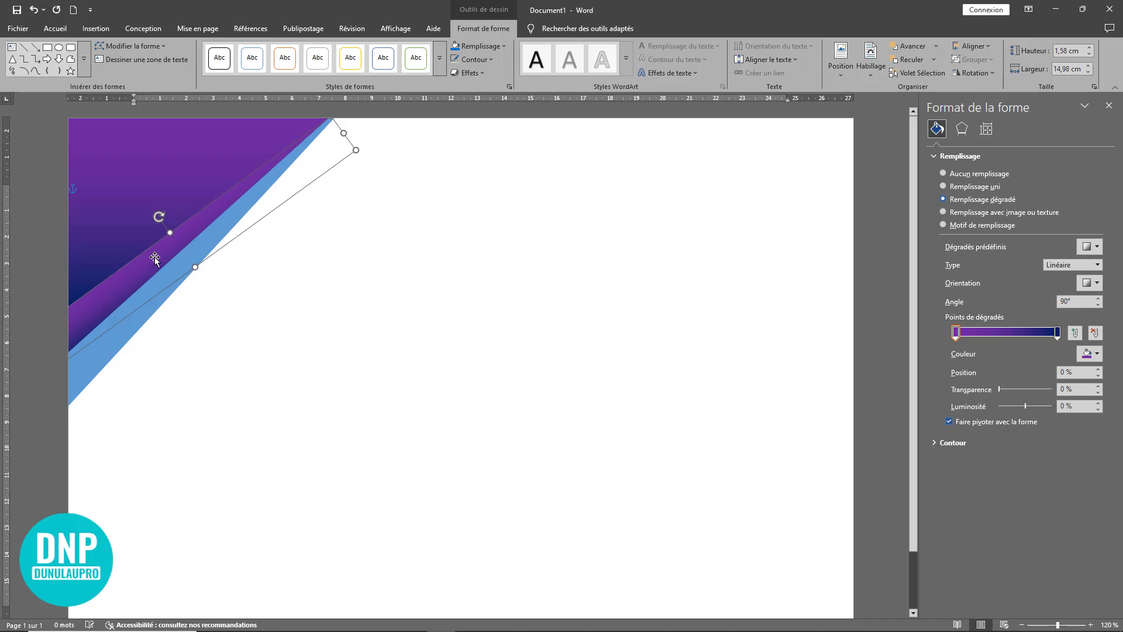
{"action": "left_click", "coordinate": [231, 304]}
{"action": "left_click", "coordinate": [167, 287]}
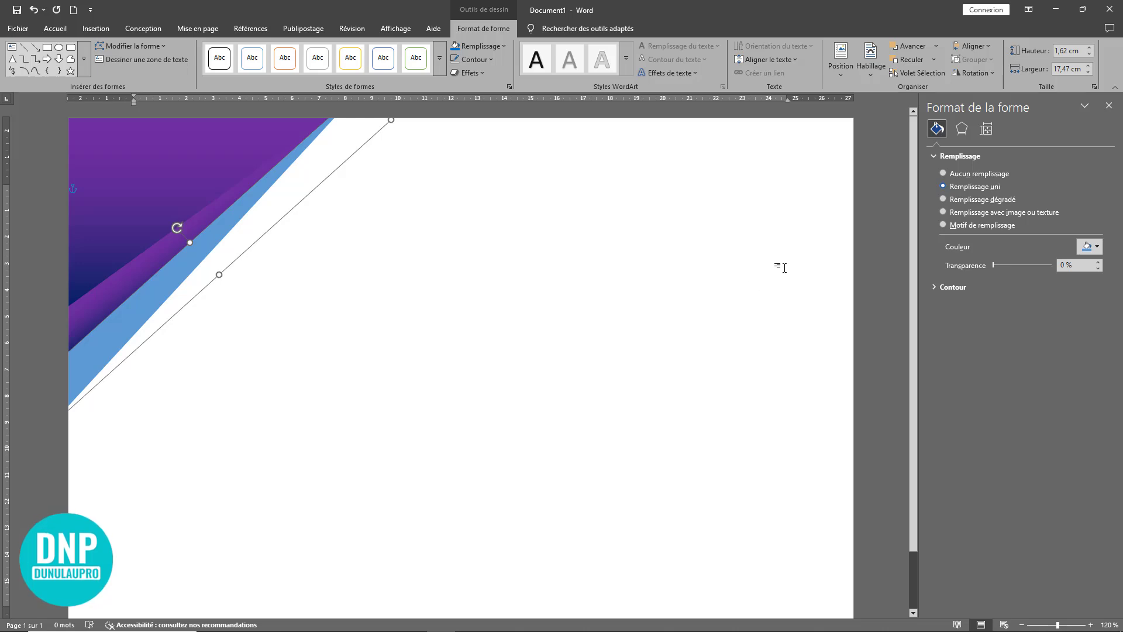
{"action": "left_click", "coordinate": [964, 200]}
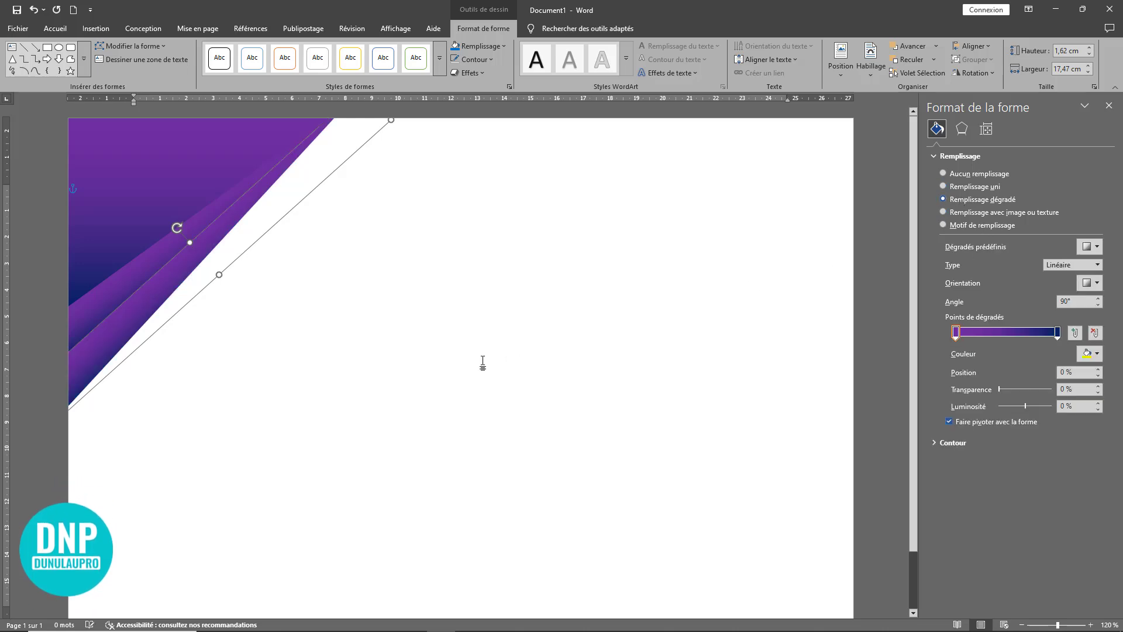
{"action": "left_click", "coordinate": [383, 301]}
{"action": "left_click", "coordinate": [215, 248]}
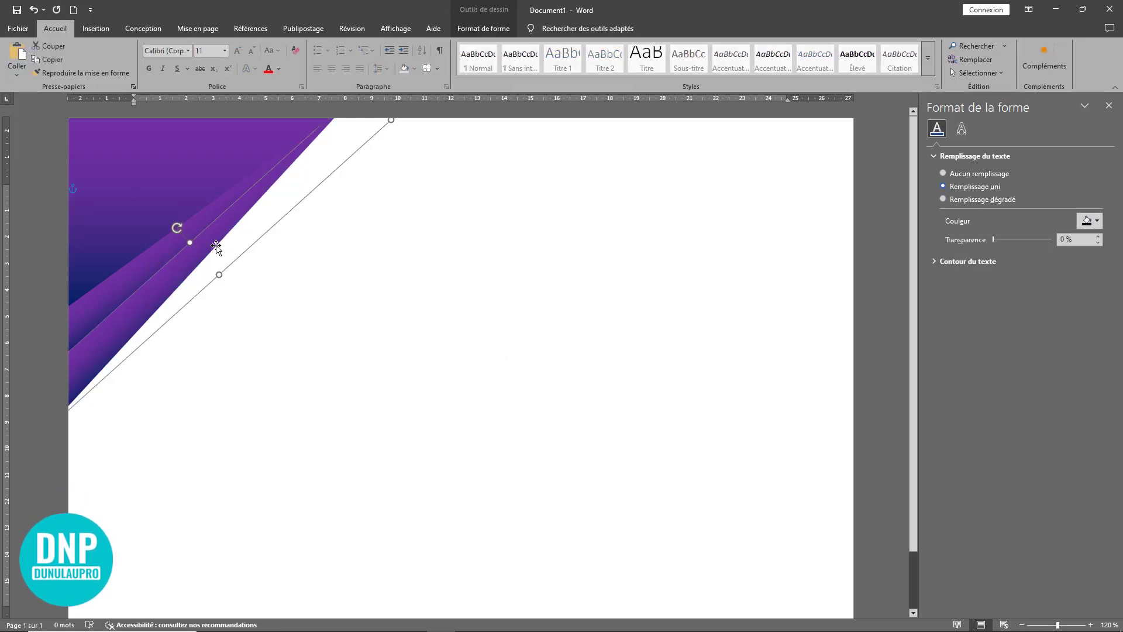
{"action": "left_click", "coordinate": [355, 265]}
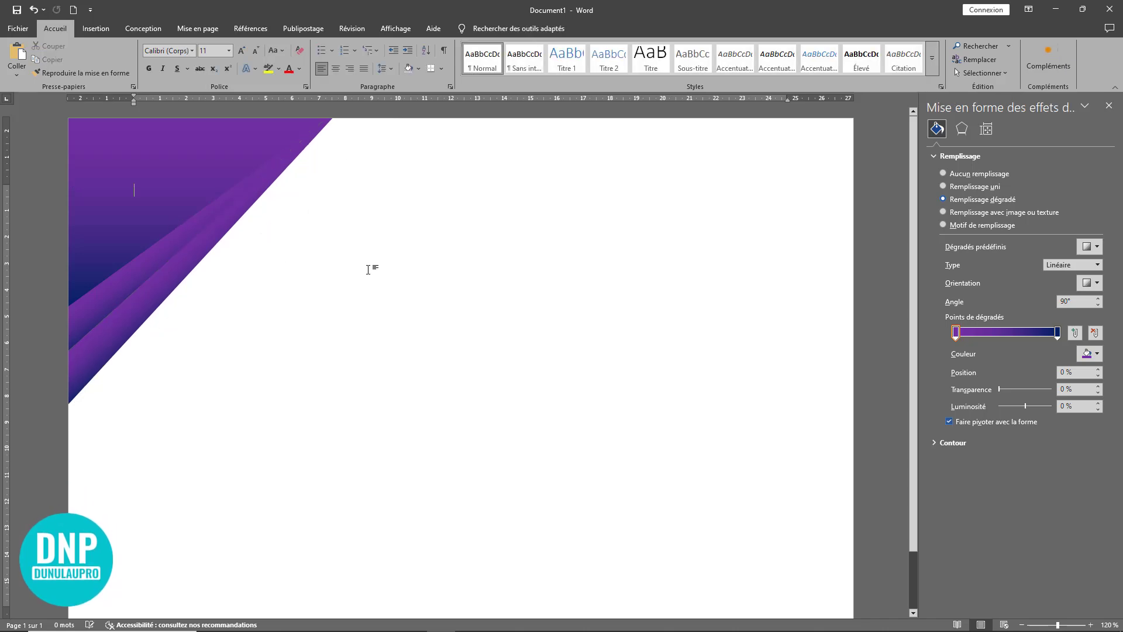
Step: Select the large triangle and both narrow triangles in the upper-left page corner and group them into one object
{"action": "scroll", "coordinate": [470, 275], "scroll_direction": "down", "scroll_amount": 1}
{"action": "scroll", "coordinate": [473, 279], "scroll_direction": "up", "scroll_amount": 2}
{"action": "scroll", "coordinate": [473, 280], "scroll_direction": "down", "scroll_amount": 1}
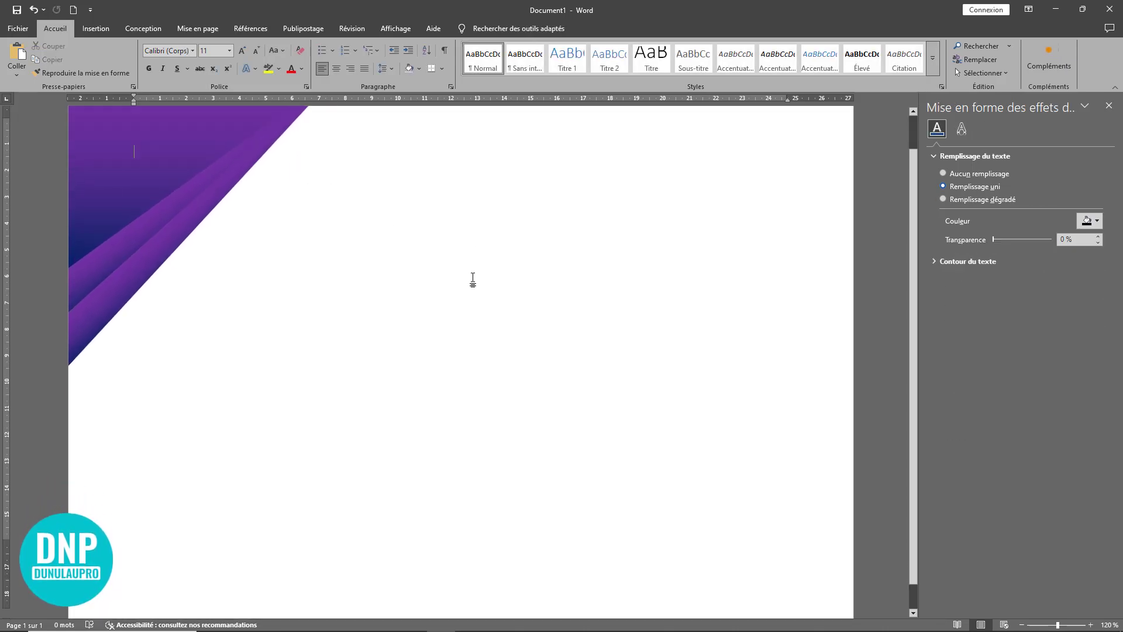
{"action": "scroll", "coordinate": [472, 280], "scroll_direction": "up", "scroll_amount": 1}
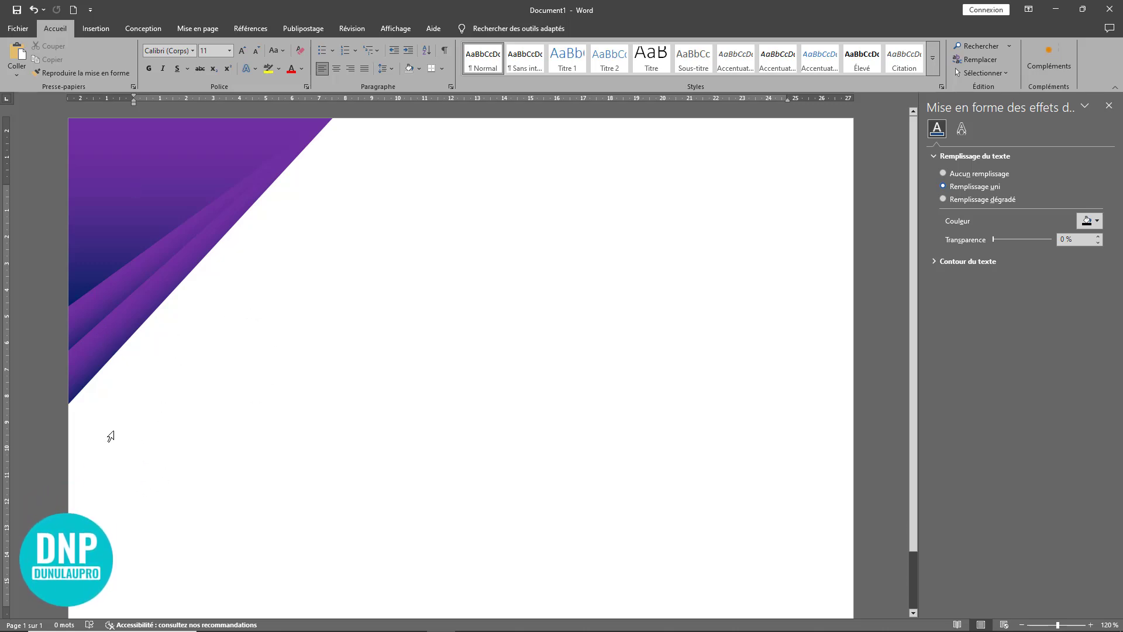
{"action": "left_click", "coordinate": [99, 353]}
{"action": "left_click", "coordinate": [213, 421]}
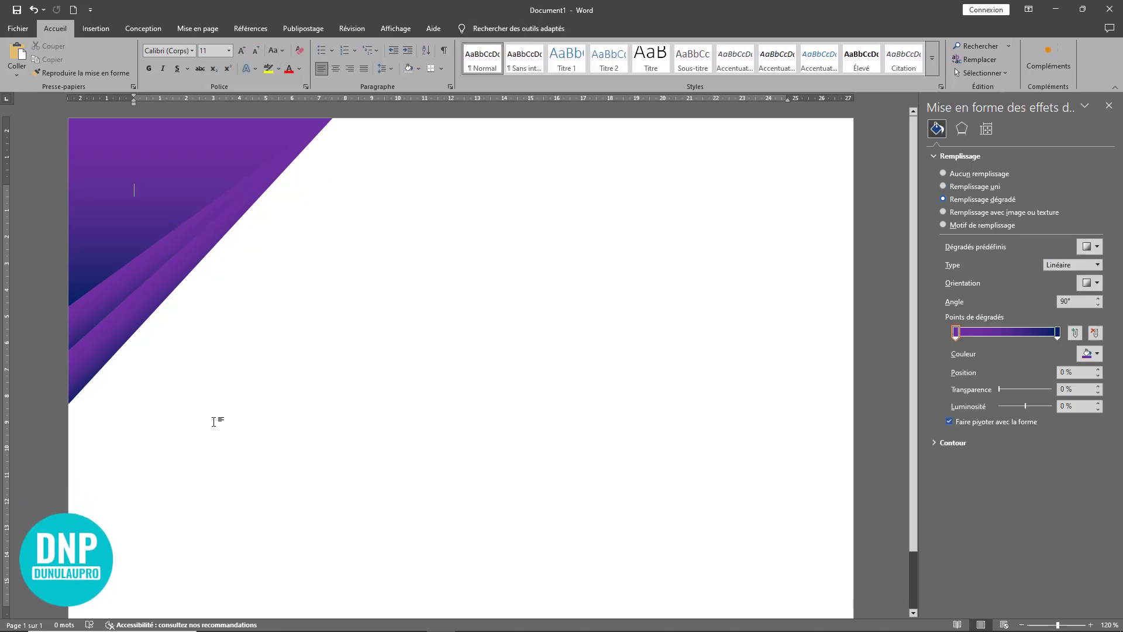
{"action": "left_click", "coordinate": [144, 199]}
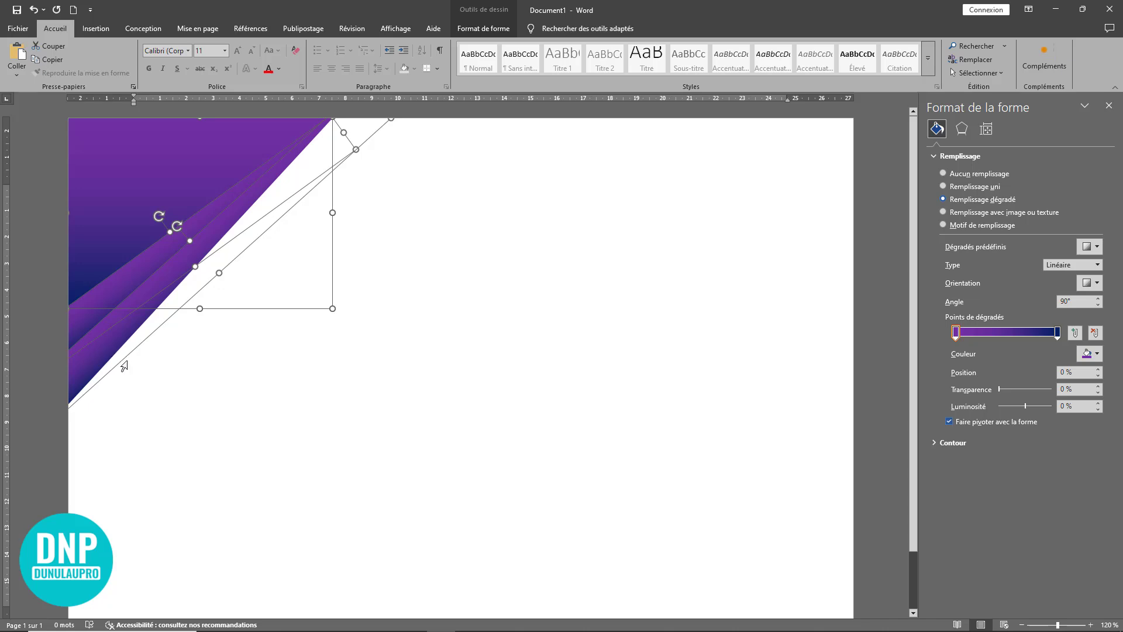
{"action": "left_click", "coordinate": [493, 30]}
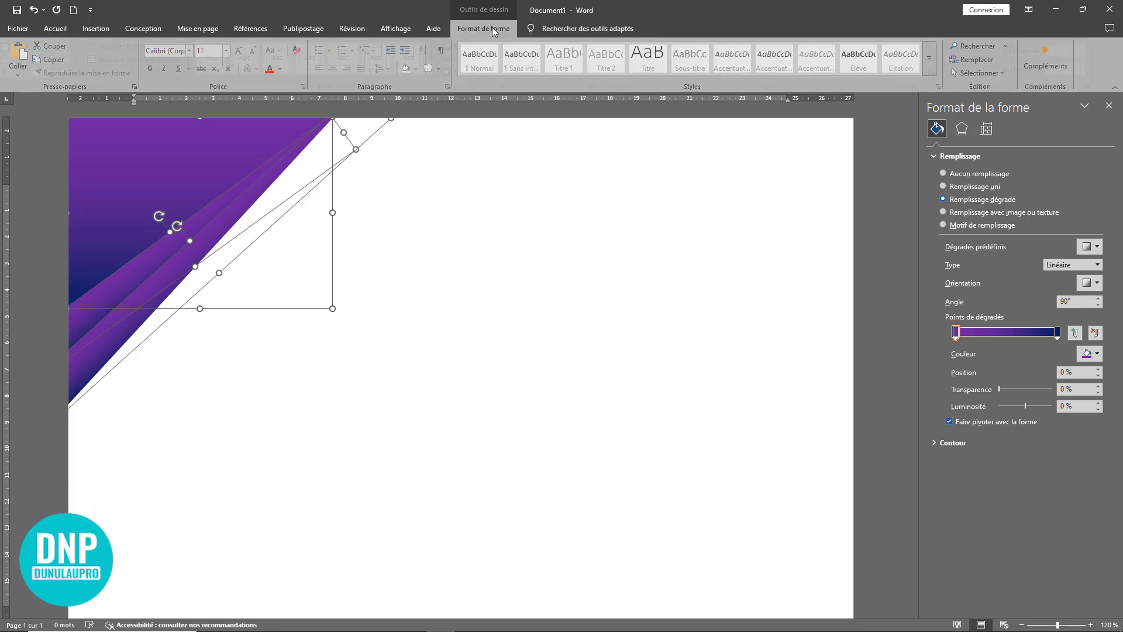
{"action": "left_click", "coordinate": [974, 59]}
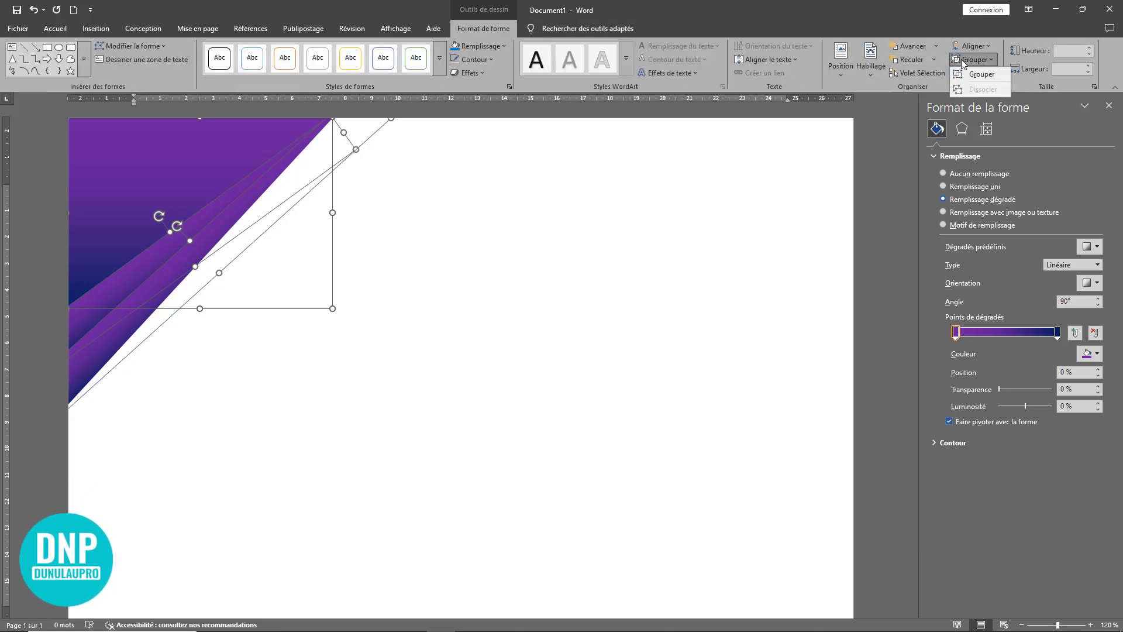
{"action": "left_click", "coordinate": [974, 75]}
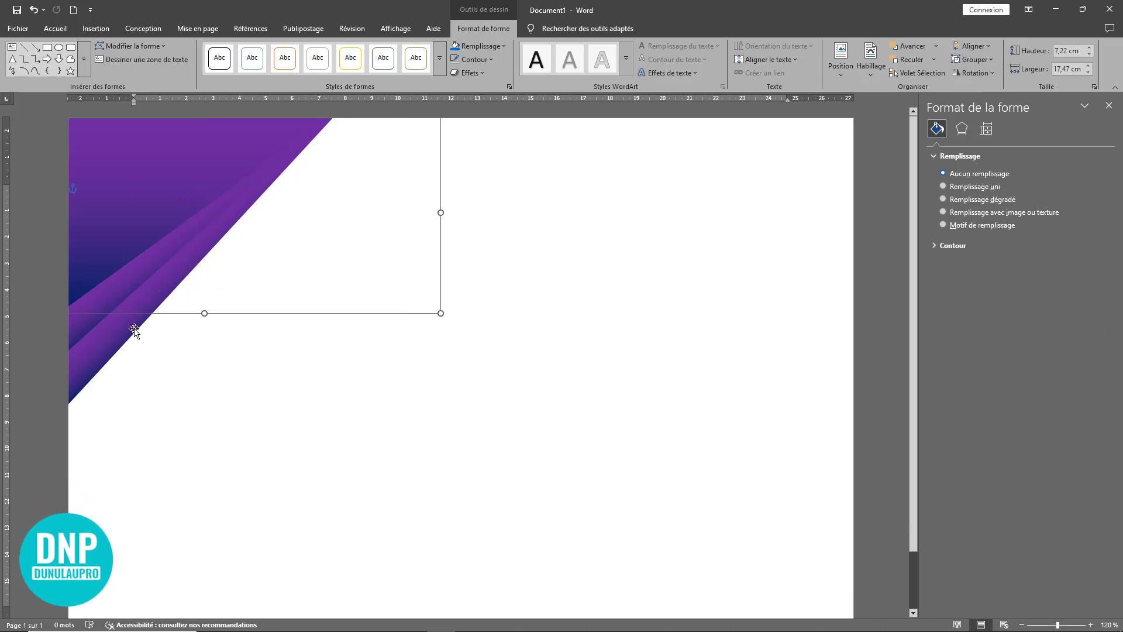
Step: Duplicate the grouped corner triangles, rotate the copy 180°, and fit it into the page's lower-right corner
{"action": "left_click_drag", "start_coordinate": [134, 329], "coordinate": [522, 442]}
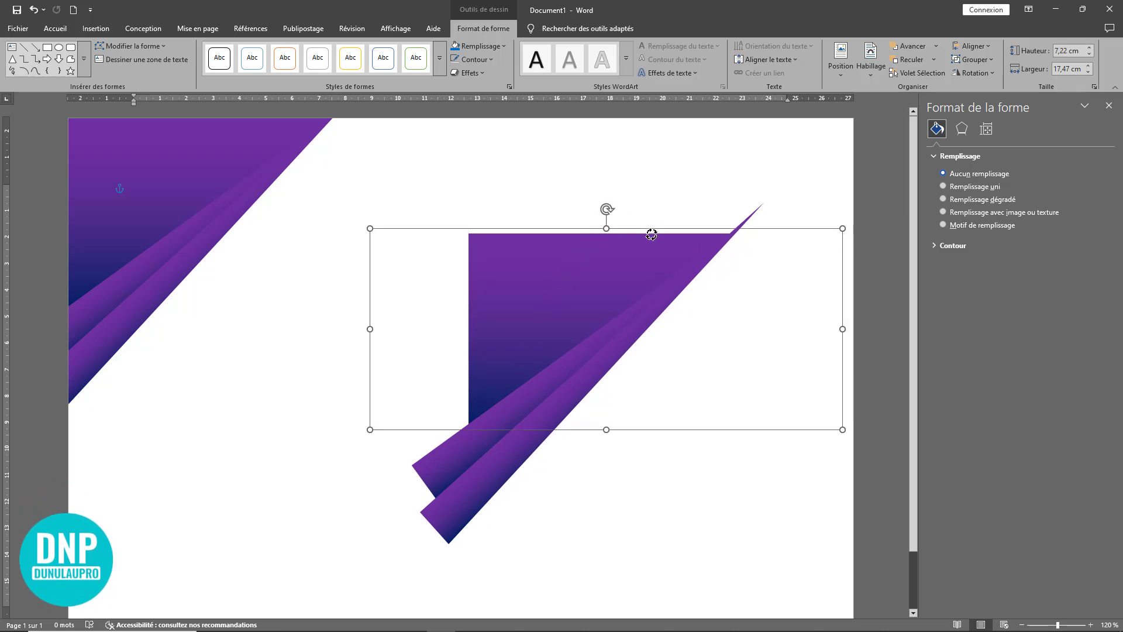
{"action": "left_click_drag", "start_coordinate": [651, 234], "coordinate": [750, 611]}
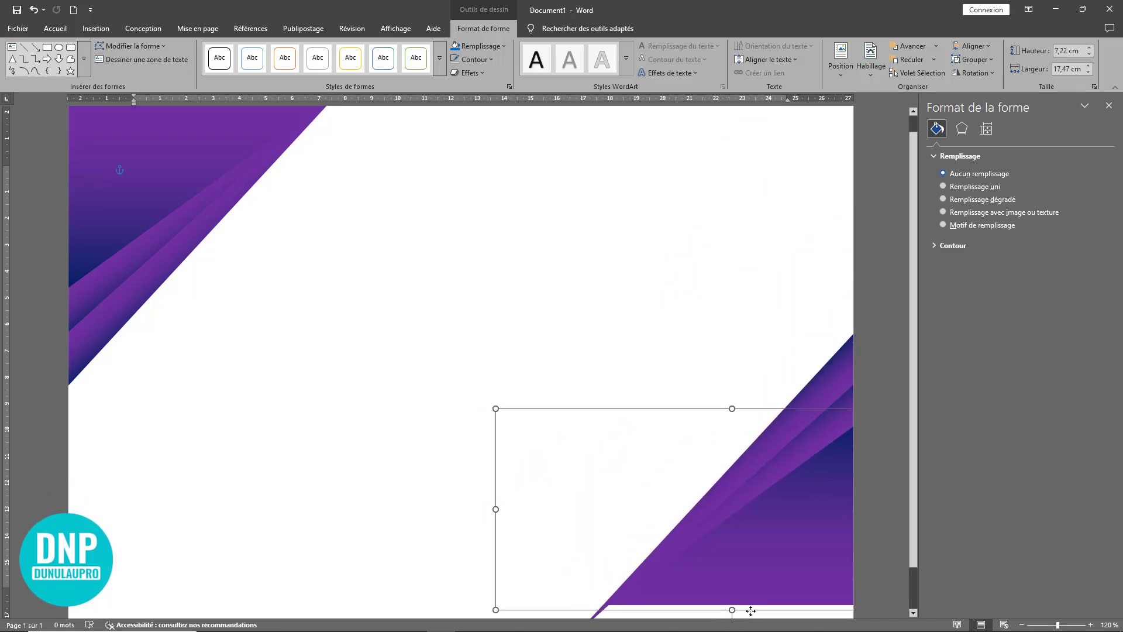
{"action": "scroll", "coordinate": [714, 531], "scroll_direction": "down", "scroll_amount": 6, "text": "ctrl"}
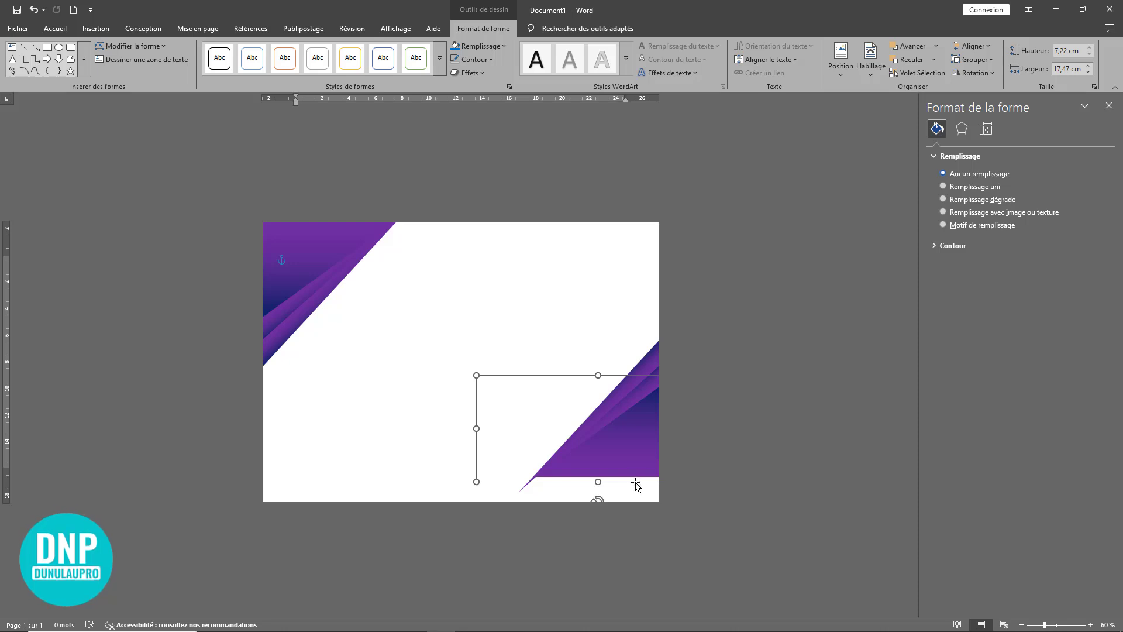
{"action": "left_click_drag", "start_coordinate": [636, 484], "coordinate": [629, 514]}
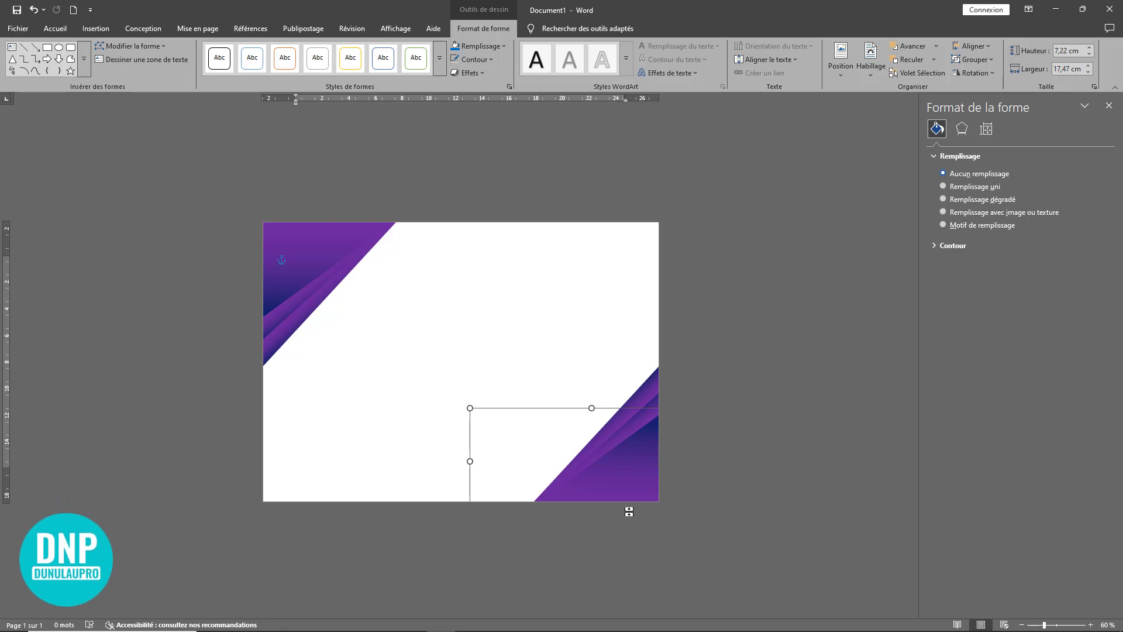
{"action": "left_click", "coordinate": [731, 358]}
Step: Draw a rectangle near the page's upper middle and reduce it to about 2.65 cm high by 5.28 cm wide
{"action": "scroll", "coordinate": [535, 355], "scroll_direction": "up", "scroll_amount": 2}
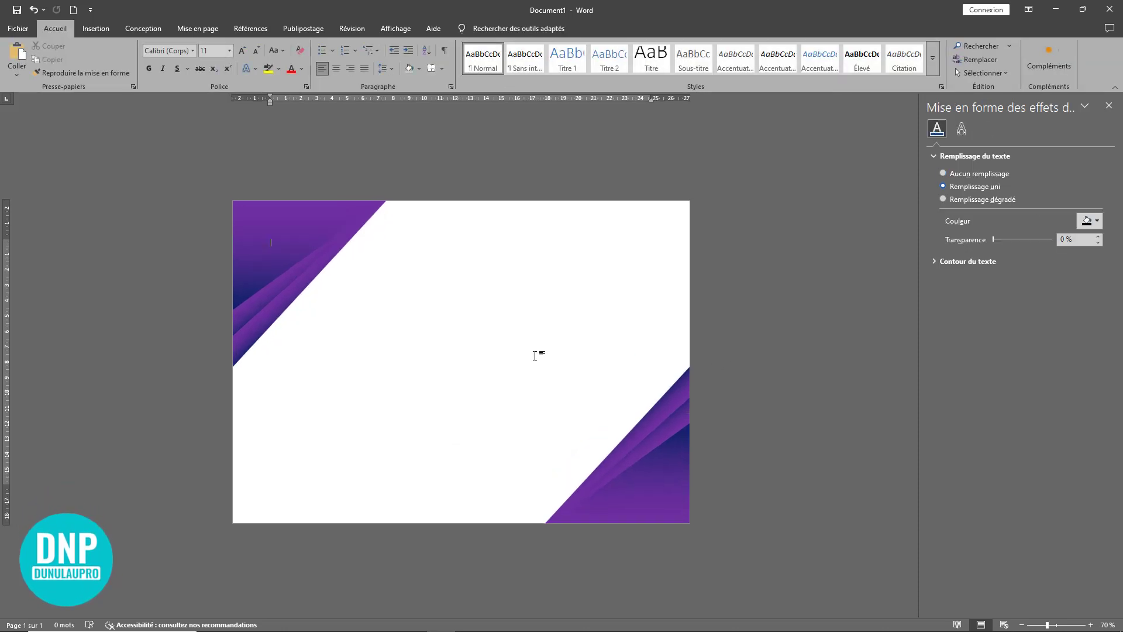
{"action": "scroll", "coordinate": [535, 355], "scroll_direction": "up", "scroll_amount": 1}
{"action": "scroll", "coordinate": [535, 355], "scroll_direction": "down", "scroll_amount": 3}
{"action": "scroll", "coordinate": [535, 355], "scroll_direction": "up", "scroll_amount": 1}
{"action": "left_click", "coordinate": [95, 28]}
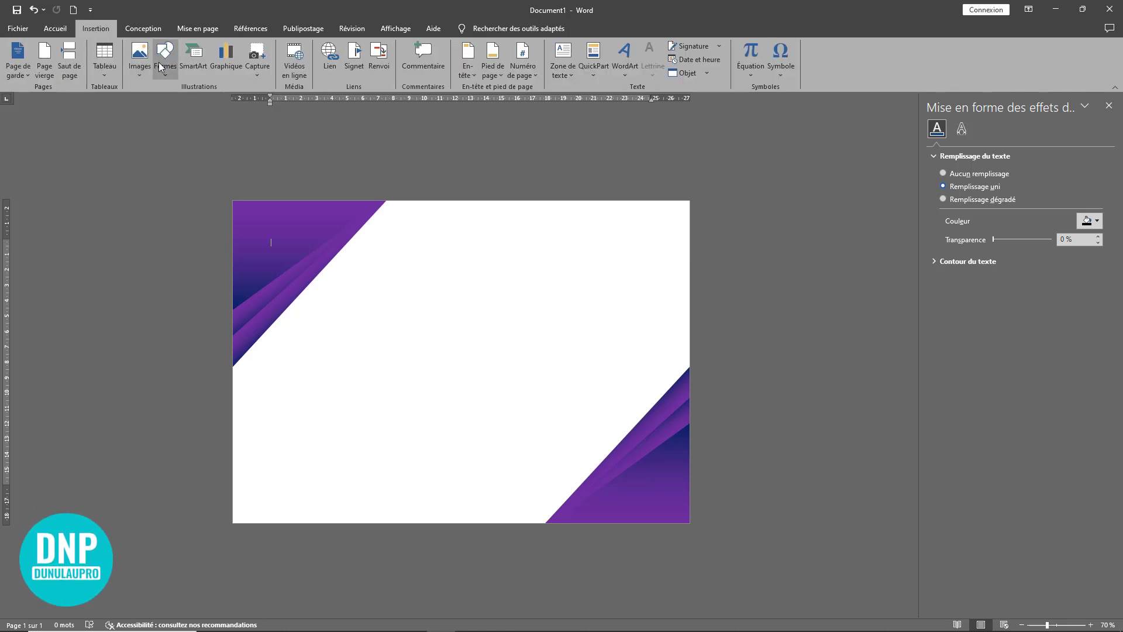
{"action": "left_click", "coordinate": [163, 74]}
{"action": "left_click", "coordinate": [210, 105]}
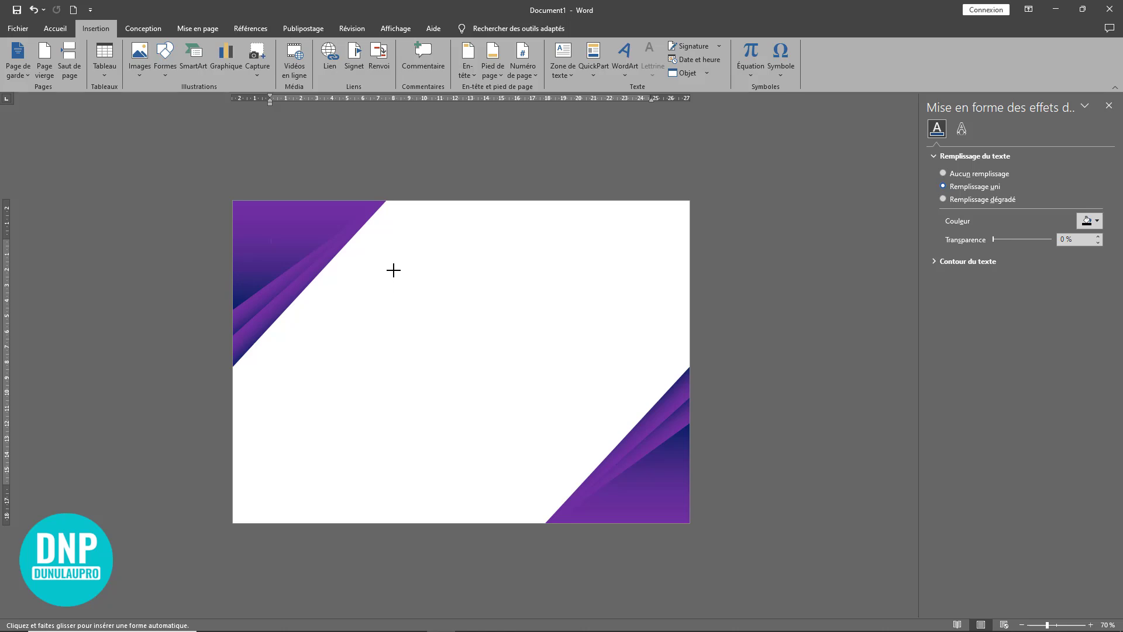
{"action": "left_click_drag", "start_coordinate": [386, 232], "coordinate": [468, 330]}
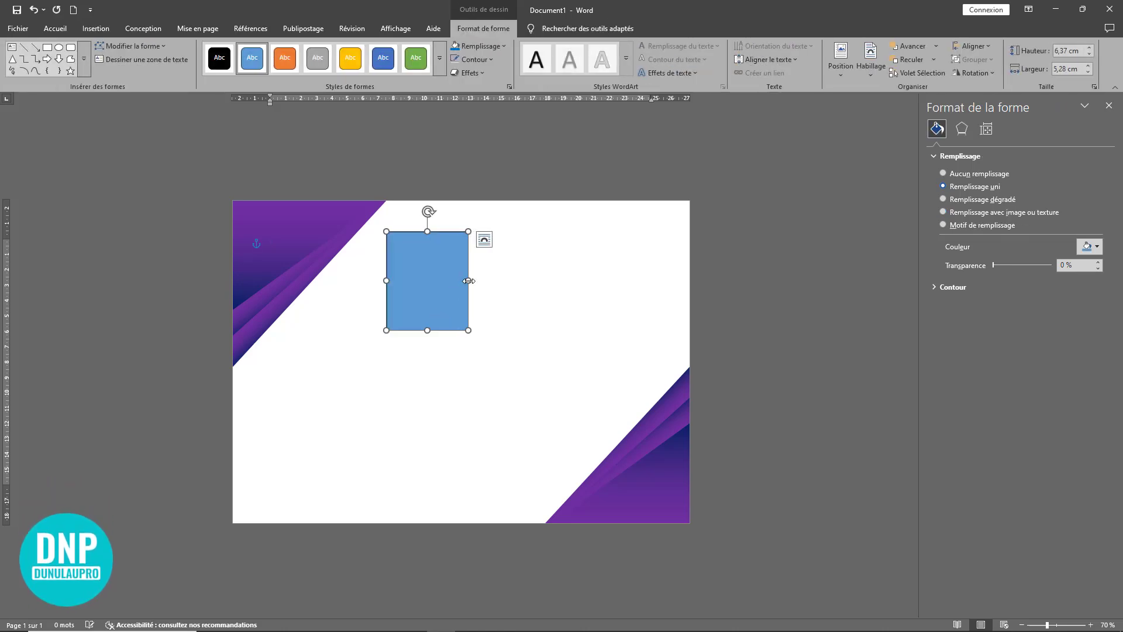
{"action": "left_click_drag", "start_coordinate": [426, 233], "coordinate": [428, 288]}
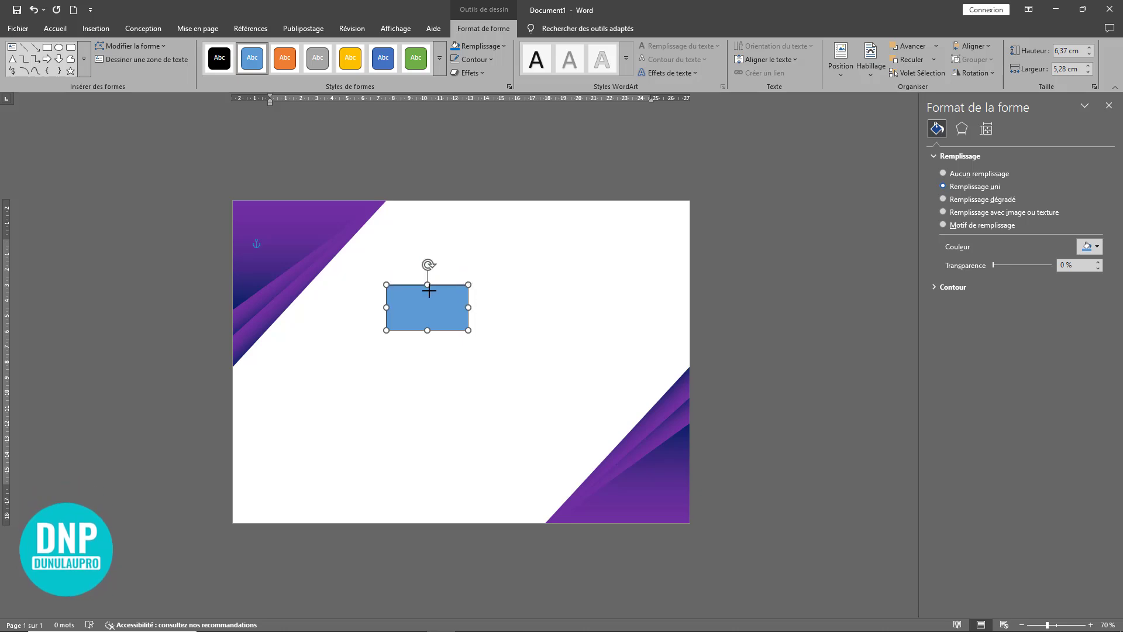
Step: Lengthen the rectangle to about 12.55 cm and tilt it parallel to the corner triangles' diagonal, overlapping the page's left edge below them
{"action": "left_click_drag", "start_coordinate": [416, 326], "coordinate": [246, 446]}
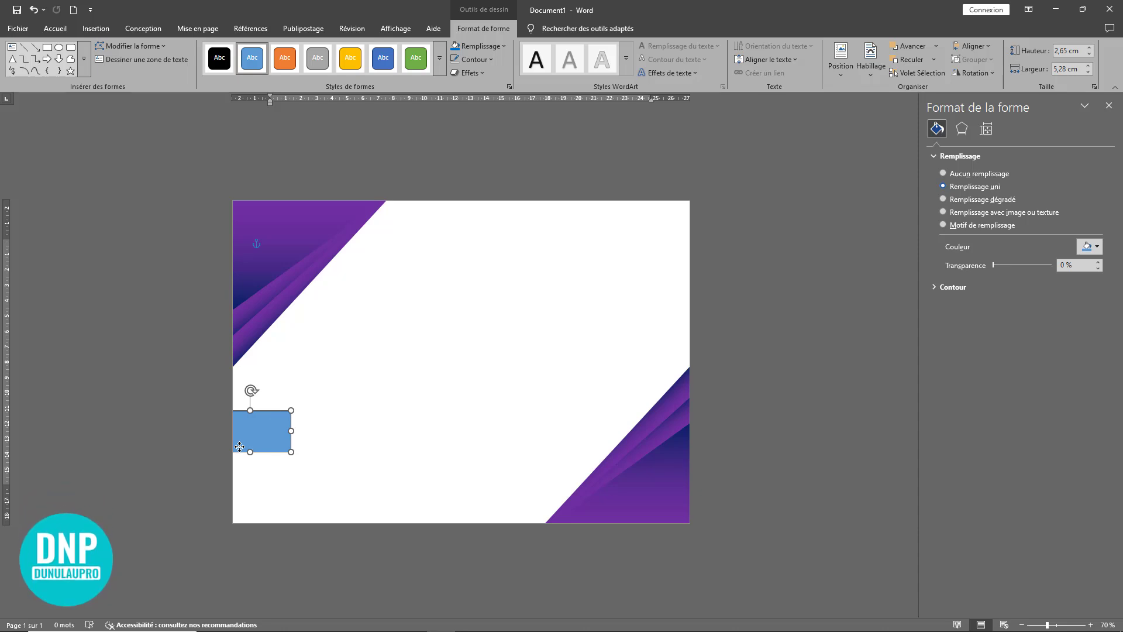
{"action": "left_click_drag", "start_coordinate": [240, 447], "coordinate": [519, 406]}
{"action": "left_click_drag", "start_coordinate": [418, 365], "coordinate": [275, 348]}
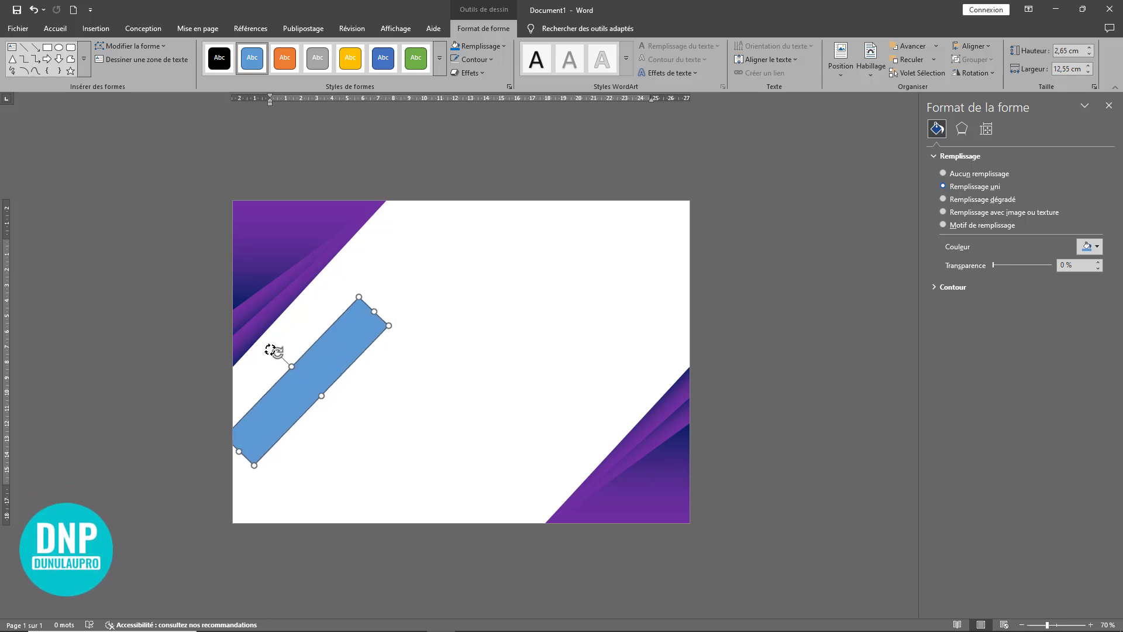
{"action": "left_click_drag", "start_coordinate": [289, 387], "coordinate": [256, 372]}
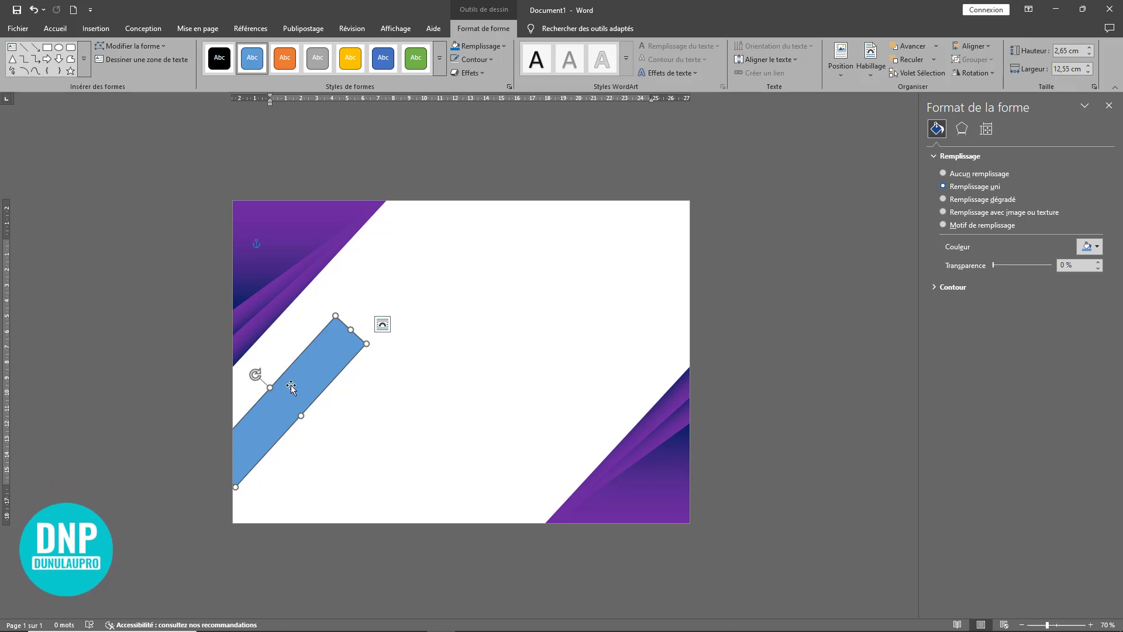
Step: Edit the tilted rectangle's points, deleting its outer upper corner and pulling the lower corner past the page edge to form a narrow triangle
{"action": "left_click", "coordinate": [153, 46]}
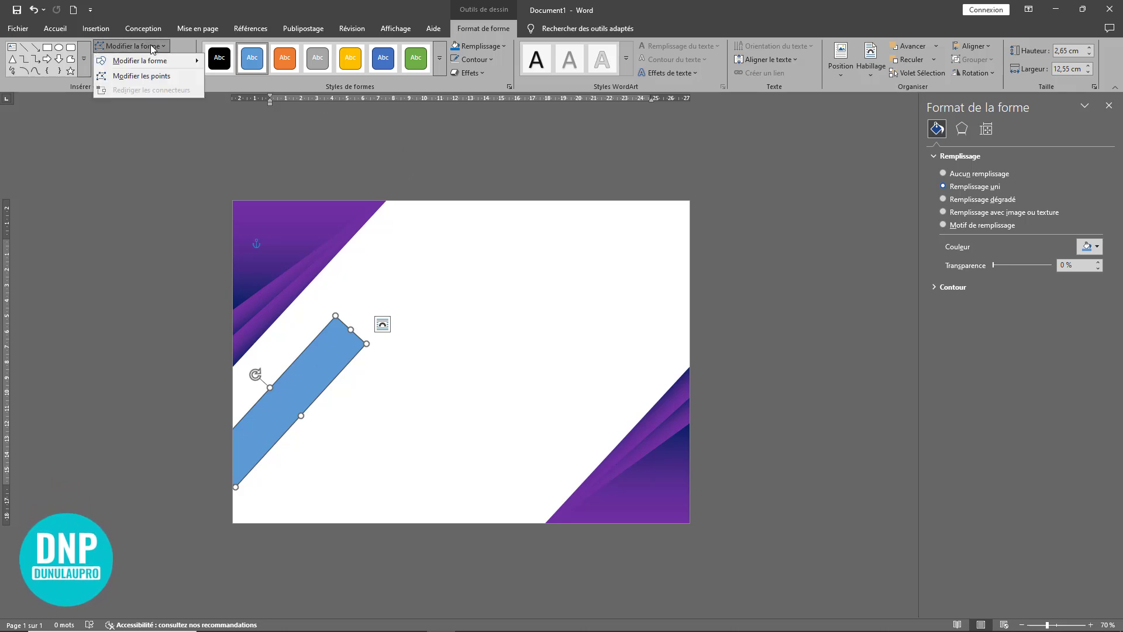
{"action": "left_click", "coordinate": [133, 76]}
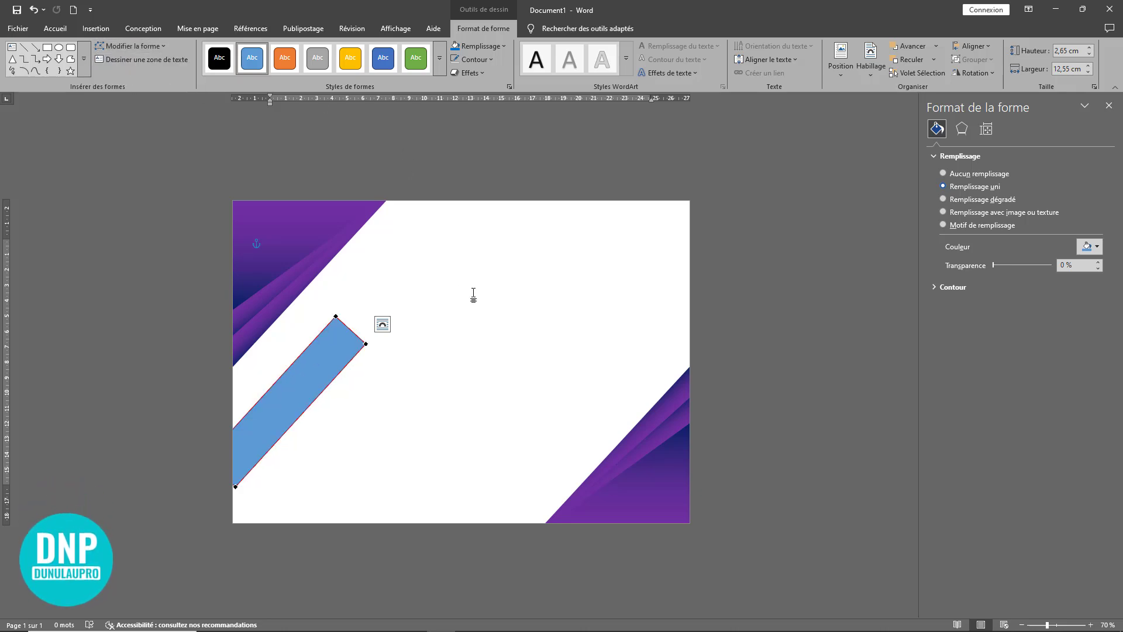
{"action": "left_click", "coordinate": [367, 343]}
{"action": "right_click", "coordinate": [367, 343]}
{"action": "left_click", "coordinate": [389, 364]}
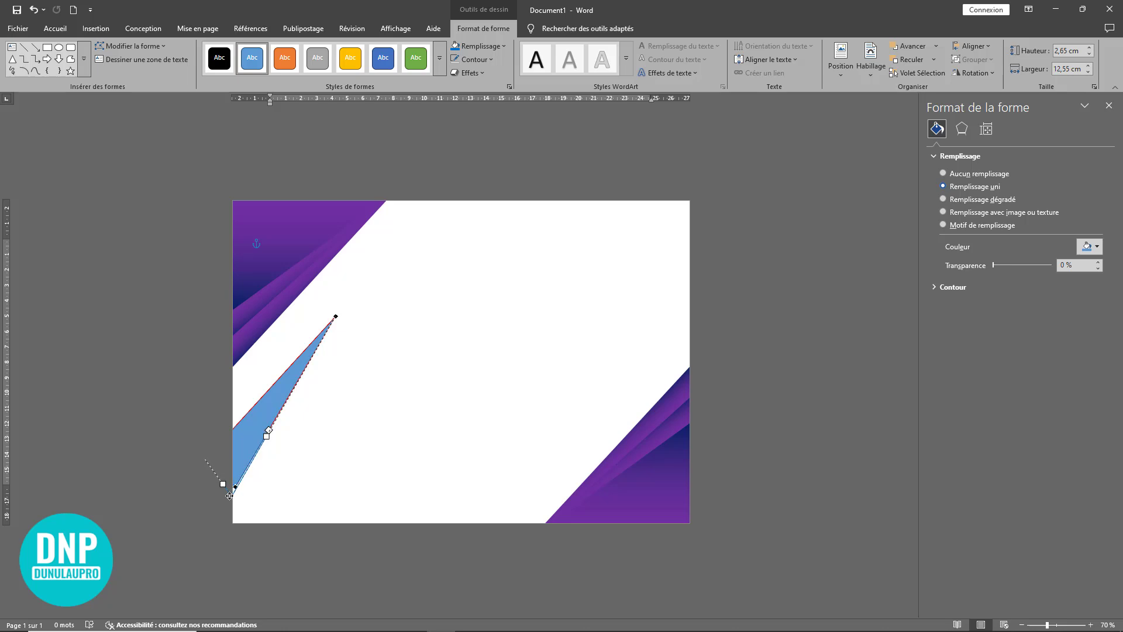
{"action": "left_click_drag", "start_coordinate": [229, 496], "coordinate": [222, 486]}
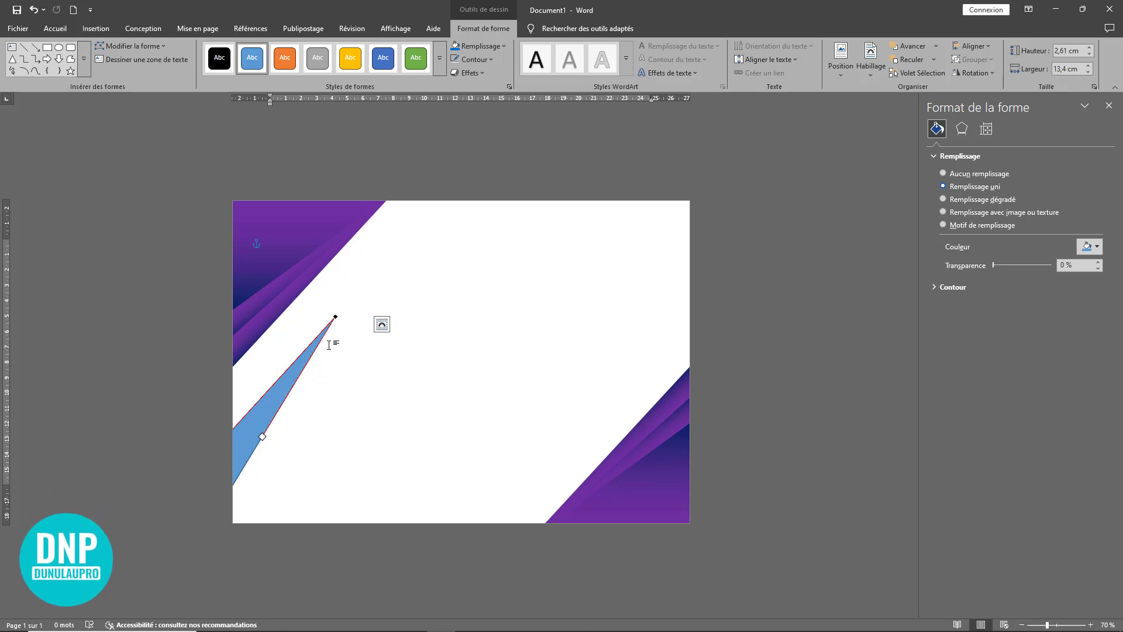
Step: Fill the narrow triangle with the purple to dark blue gradient and place a copy rotated 180° at the page's right edge
{"action": "left_click", "coordinate": [976, 200]}
{"action": "left_click", "coordinate": [431, 411]}
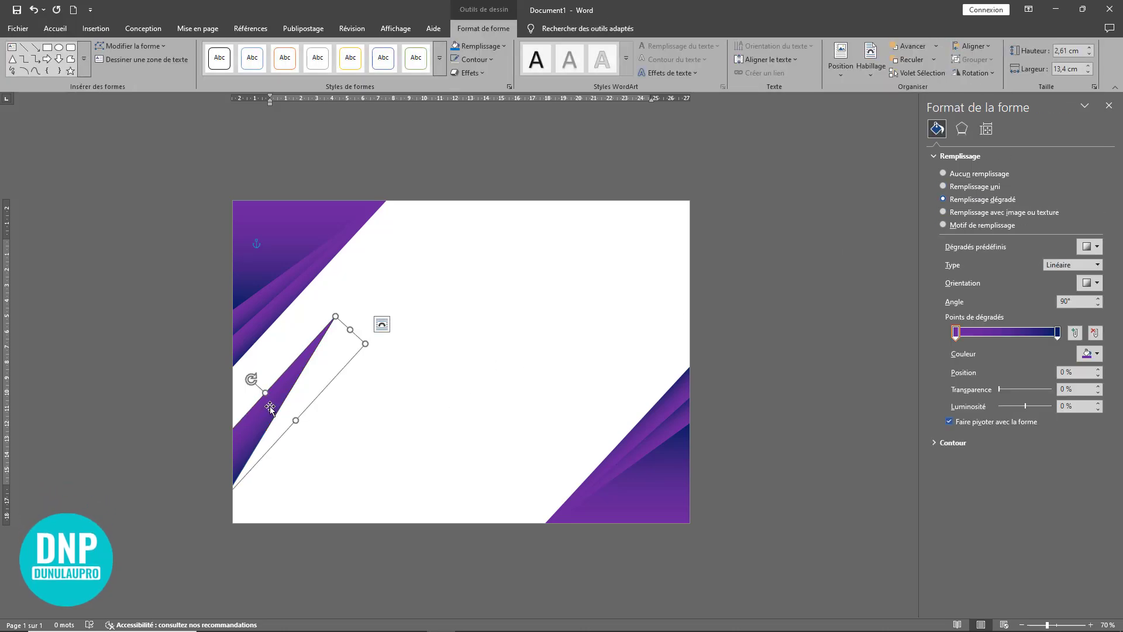
{"action": "left_click_drag", "start_coordinate": [270, 408], "coordinate": [662, 381]}
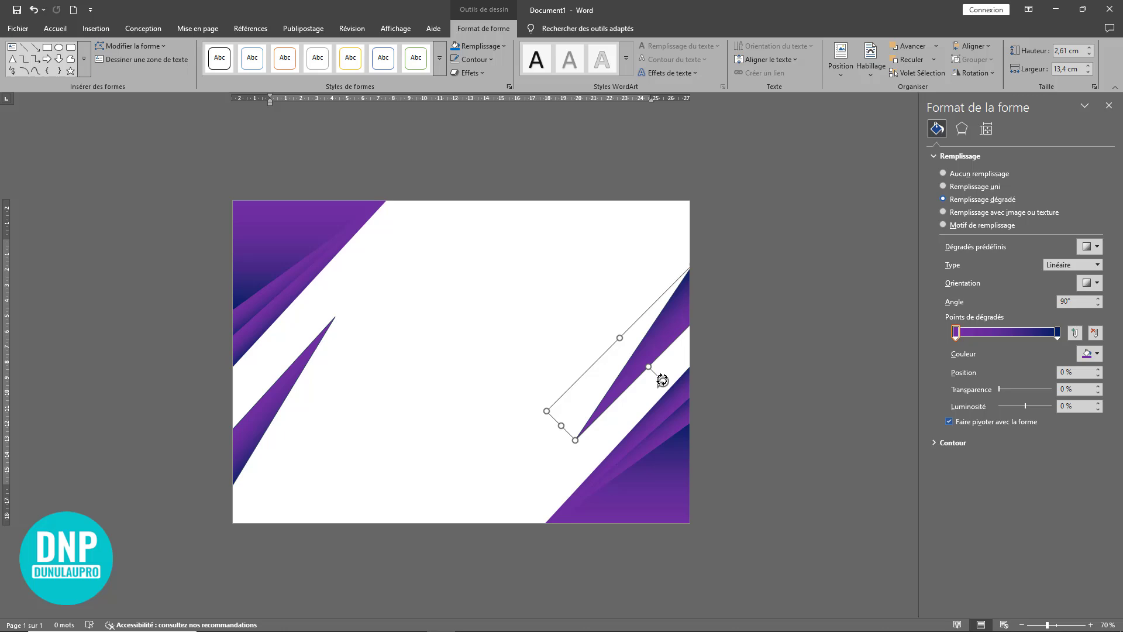
{"action": "left_click", "coordinate": [556, 338]}
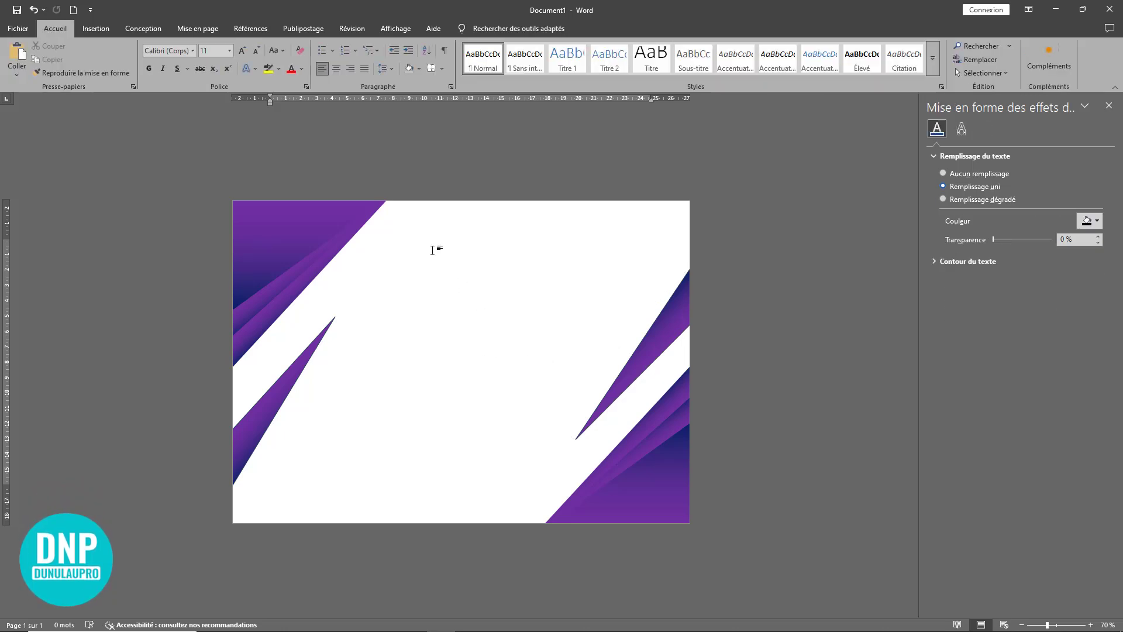
Step: Copy the left narrow triangle to the middle of the page, shorten it to about 3.55 cm wide, and rotate it to 90°
{"action": "left_click", "coordinate": [286, 397]}
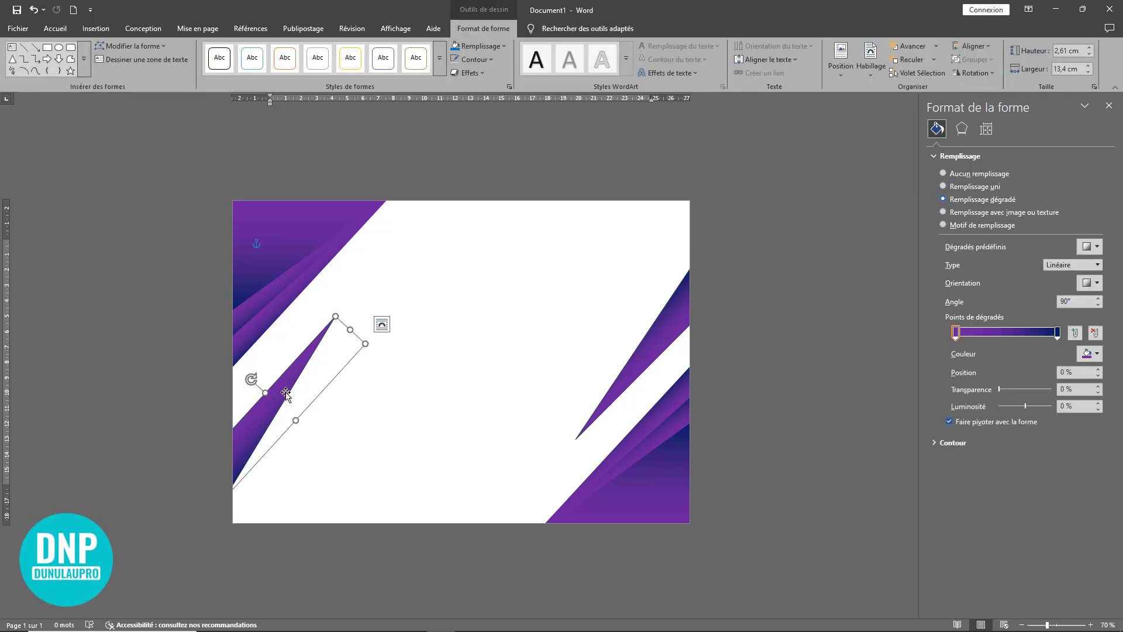
{"action": "left_click_drag", "start_coordinate": [282, 393], "coordinate": [459, 345]}
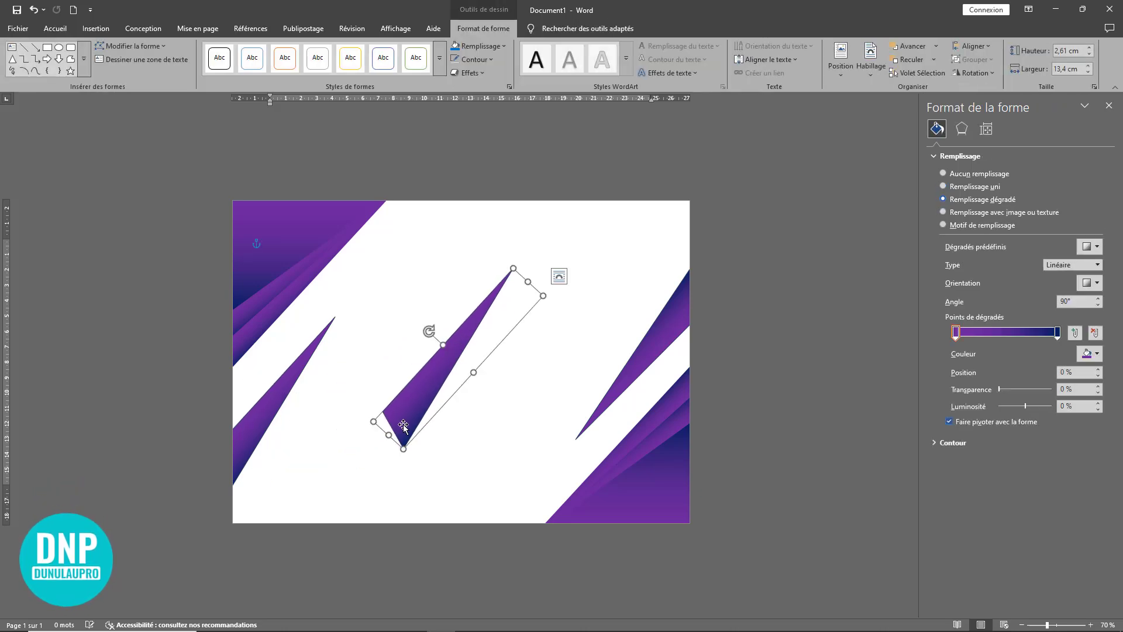
{"action": "left_click_drag", "start_coordinate": [389, 436], "coordinate": [486, 318]}
{"action": "left_click_drag", "start_coordinate": [480, 275], "coordinate": [509, 258]}
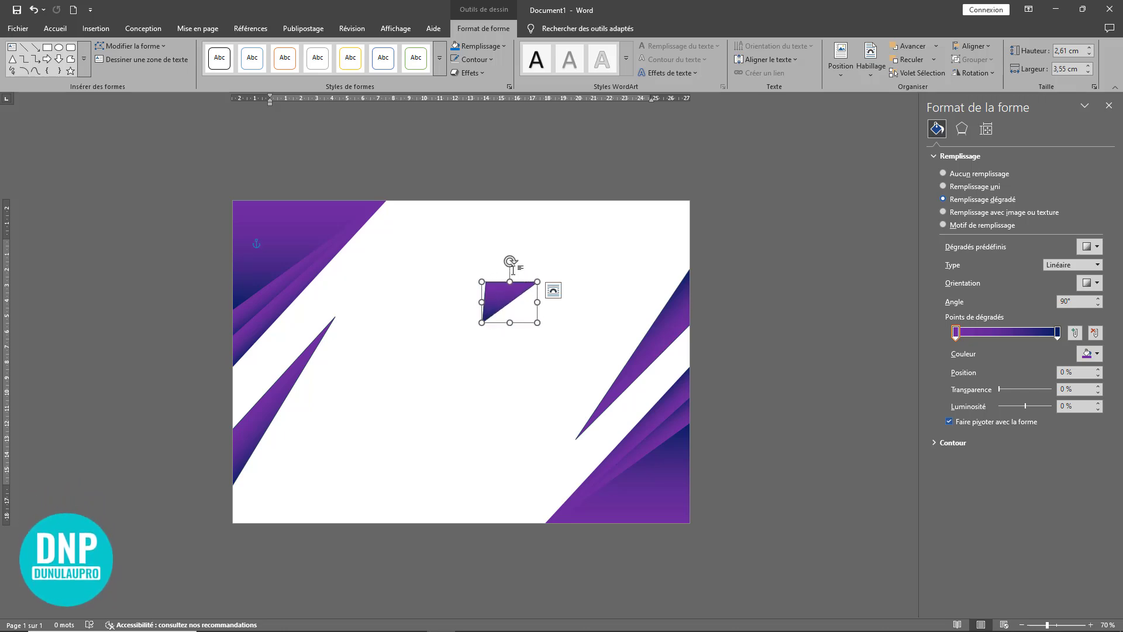
{"action": "left_click_drag", "start_coordinate": [511, 265], "coordinate": [528, 301]}
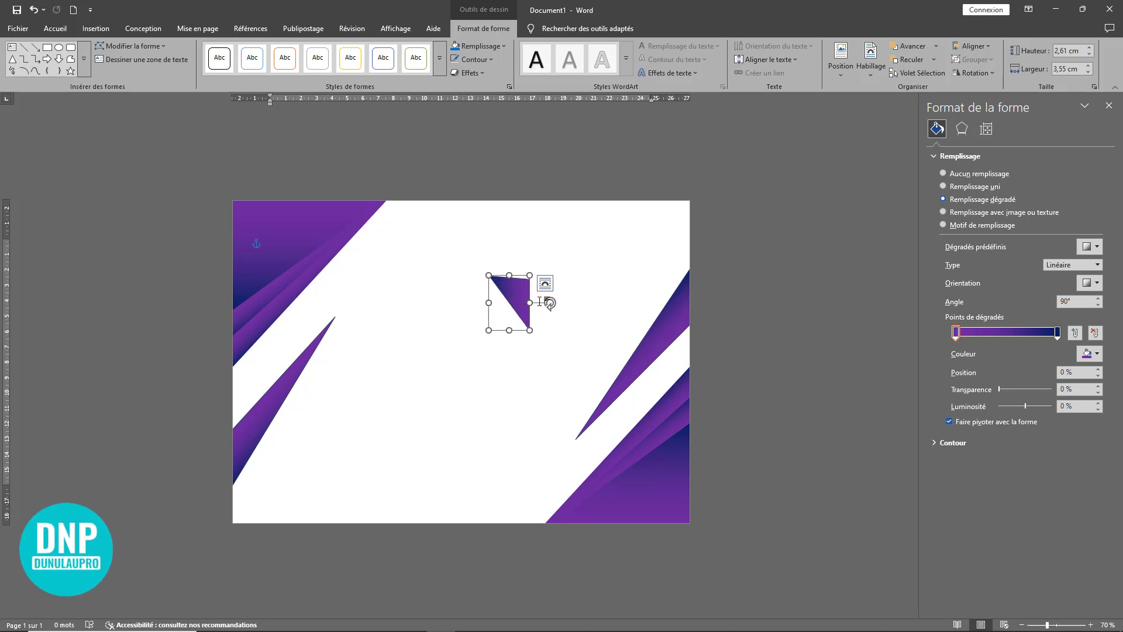
Step: Delete the small rotated triangle in the middle of the page and draw a tall rectangle from the page's upper-left corner
{"action": "left_click_drag", "start_coordinate": [520, 298], "coordinate": [557, 265]}
{"action": "key", "text": "Delete"}
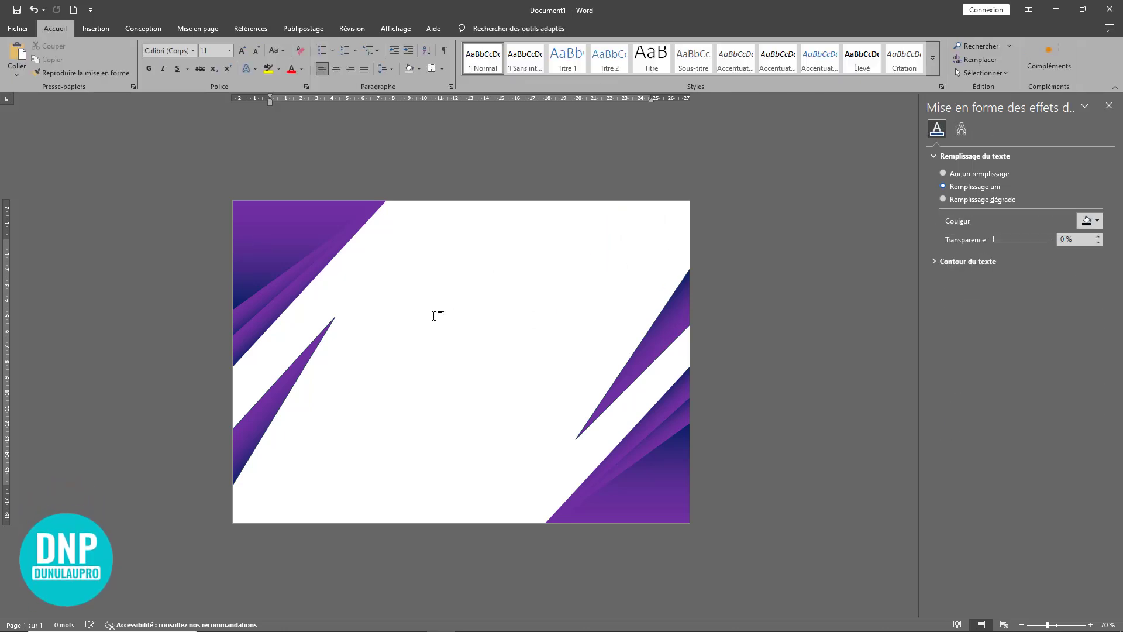
{"action": "left_click", "coordinate": [98, 30]}
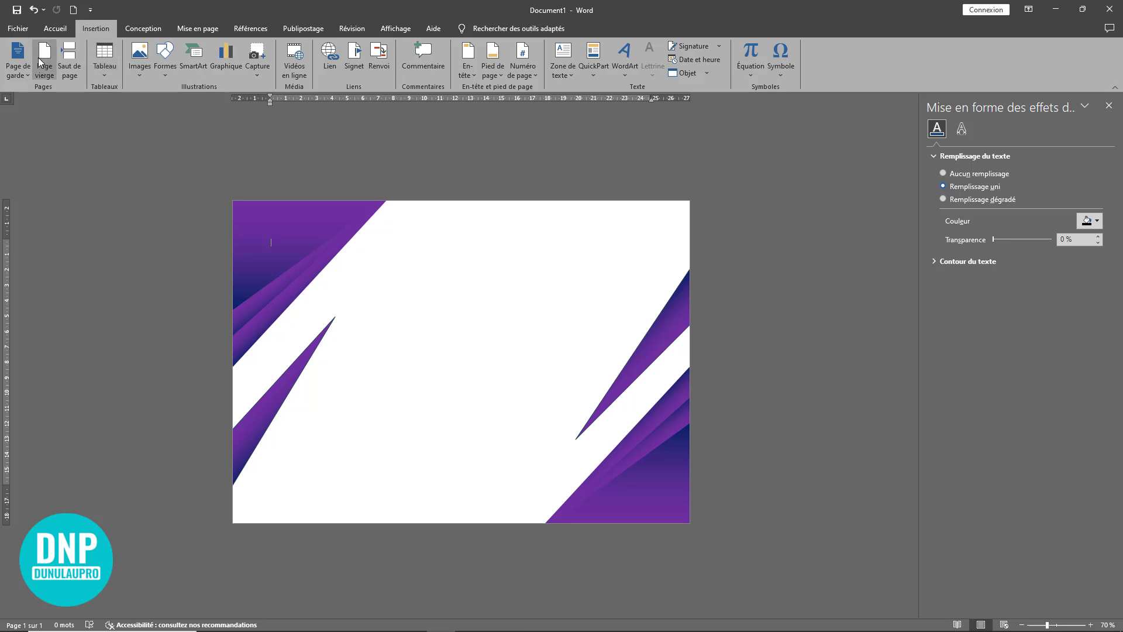
{"action": "left_click", "coordinate": [165, 75]}
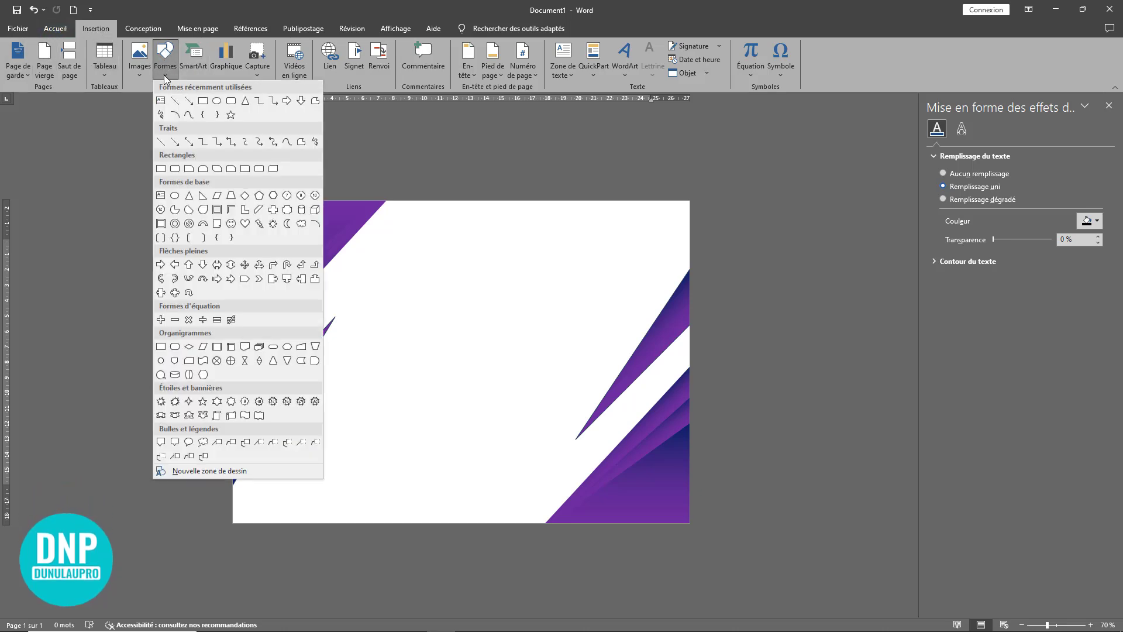
{"action": "left_click", "coordinate": [203, 114]}
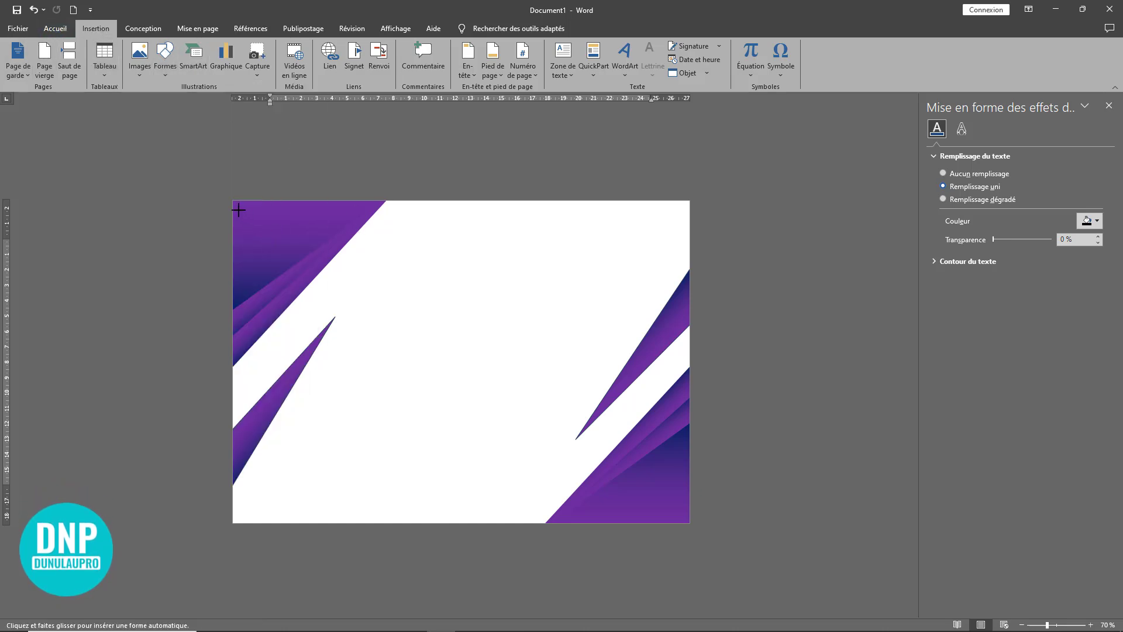
{"action": "left_click_drag", "start_coordinate": [234, 201], "coordinate": [305, 435]}
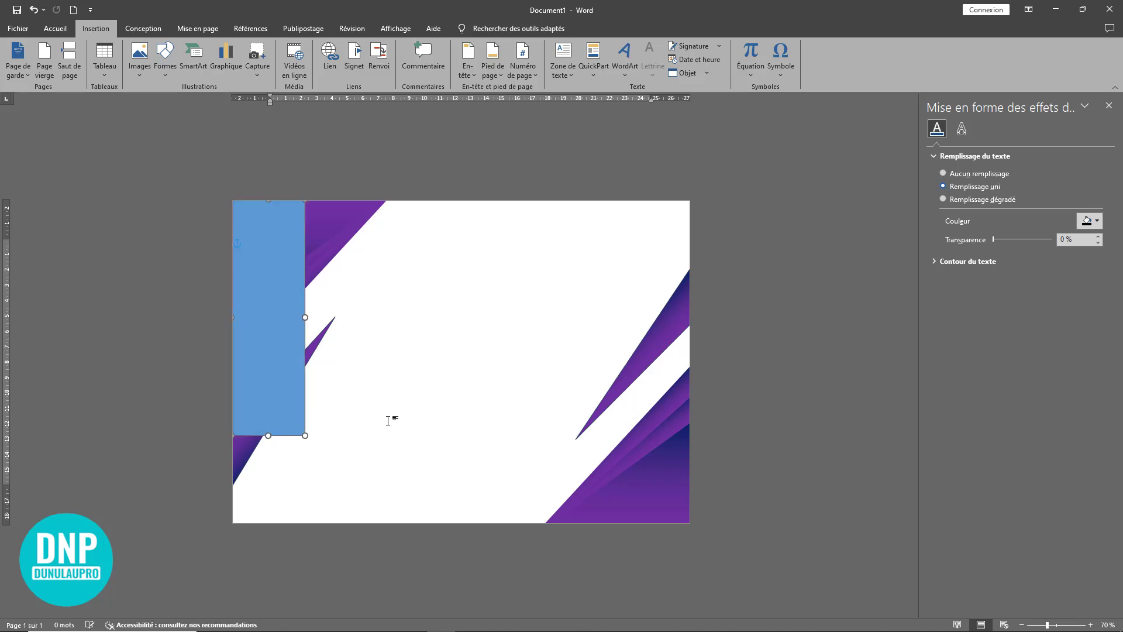
Step: Add a blank second page after the design page
{"action": "left_click", "coordinate": [388, 401]}
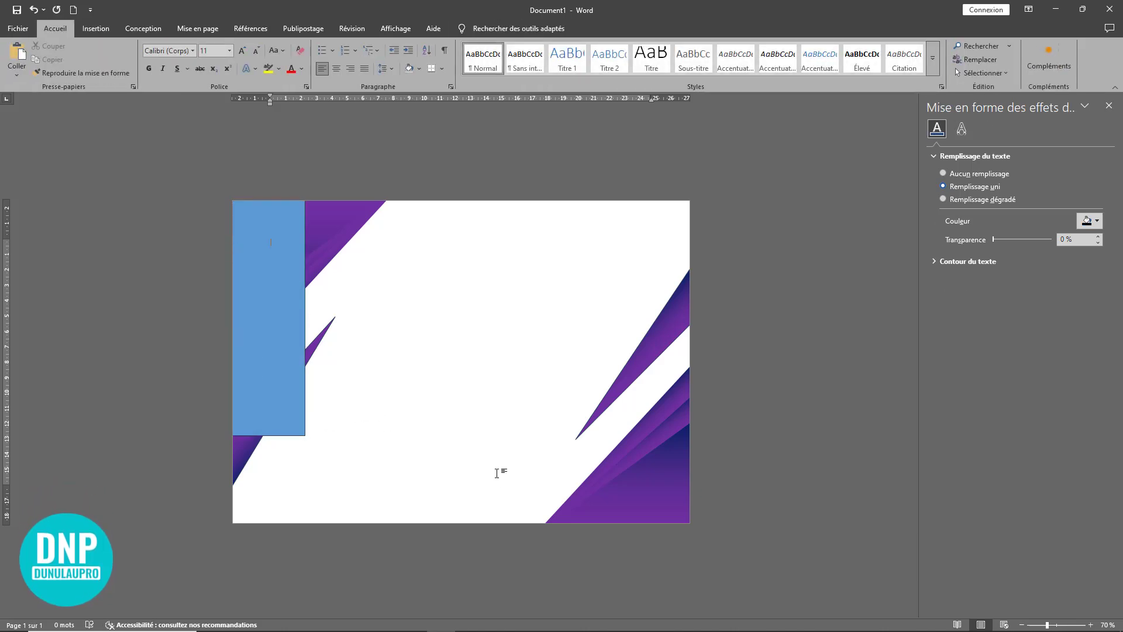
{"action": "key", "text": "Return"}
{"action": "key", "text": "Return"}
{"action": "key", "text": "Return"}
{"action": "key", "text": "Return"}
{"action": "key", "text": "Return"}
{"action": "key", "text": "Return"}
{"action": "key", "text": "Return"}
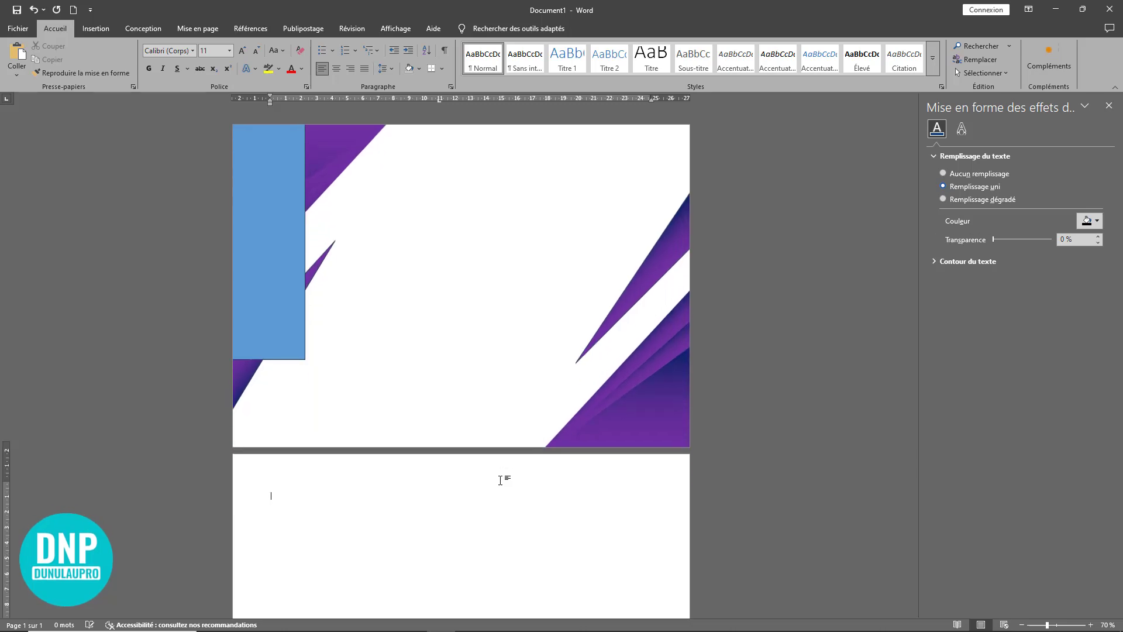
Step: Enlarge the blue rectangle to cover the whole first page, about 20.96 cm high and 29.86 cm wide
{"action": "left_click", "coordinate": [277, 273]}
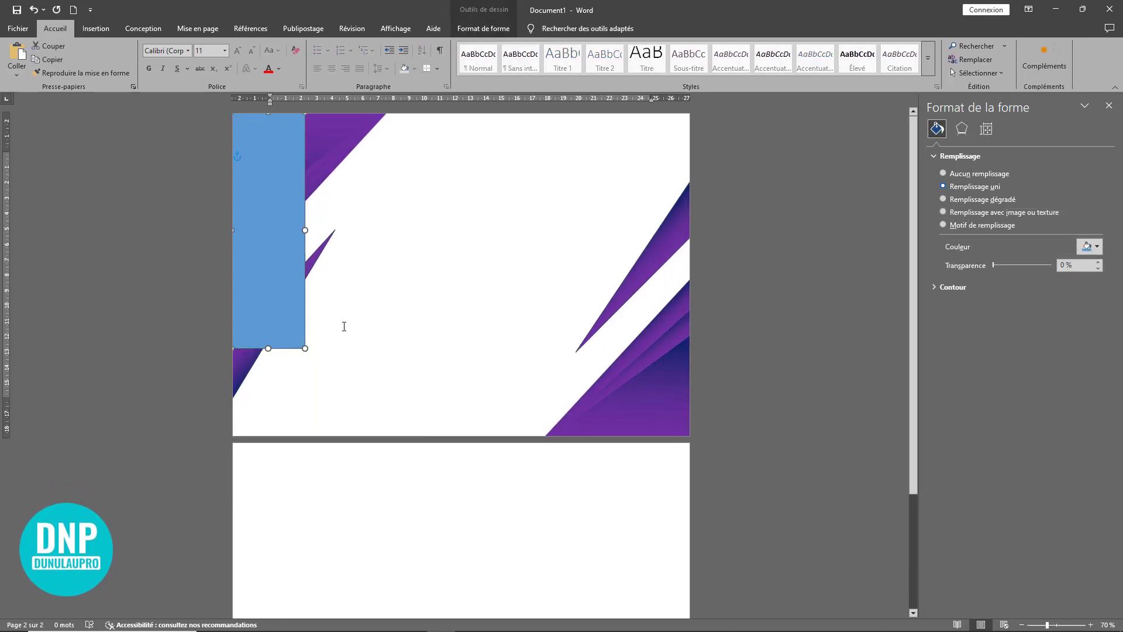
{"action": "left_click_drag", "start_coordinate": [304, 349], "coordinate": [691, 436]}
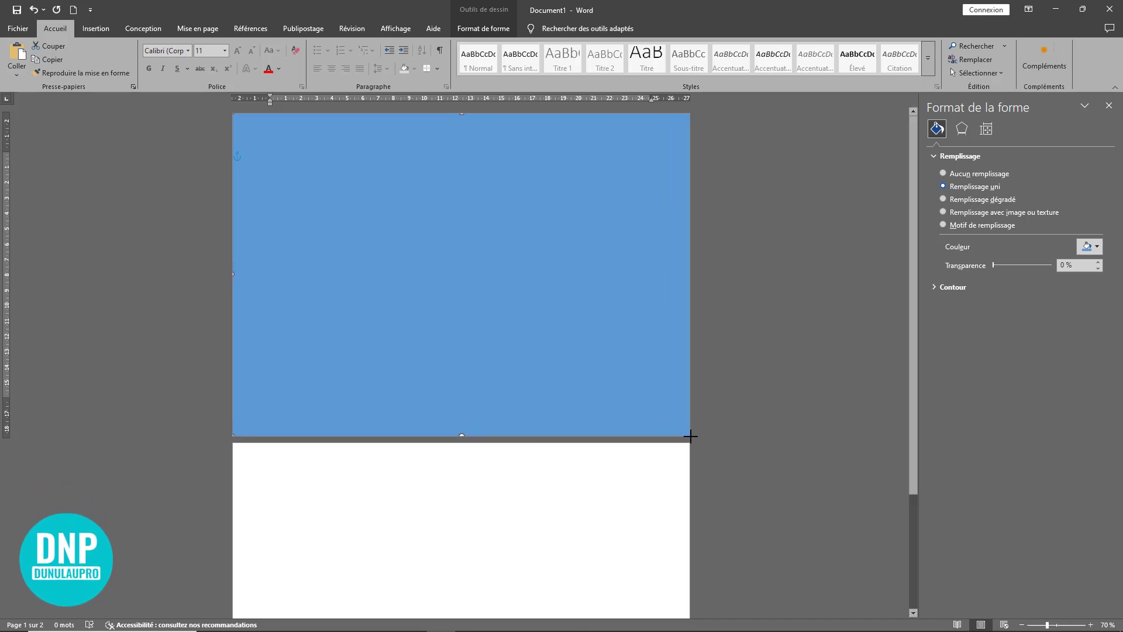
{"action": "double_click", "coordinate": [489, 420]}
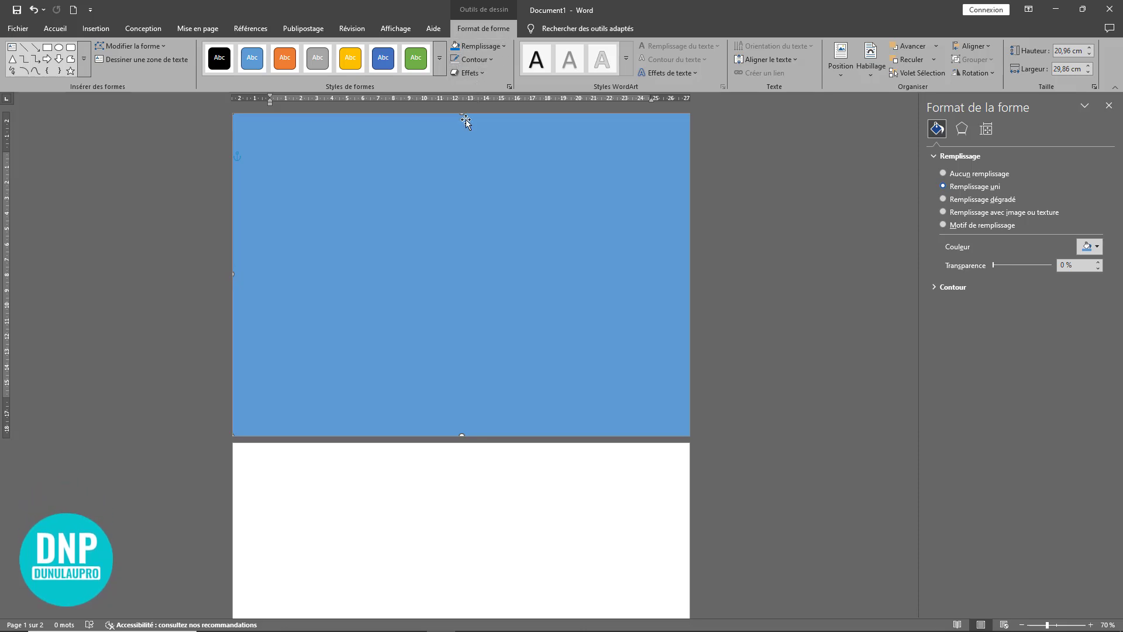
Step: Fill the page-sized rectangle with the picture bg_1 from the Bureau folder
{"action": "right_click", "coordinate": [460, 203]}
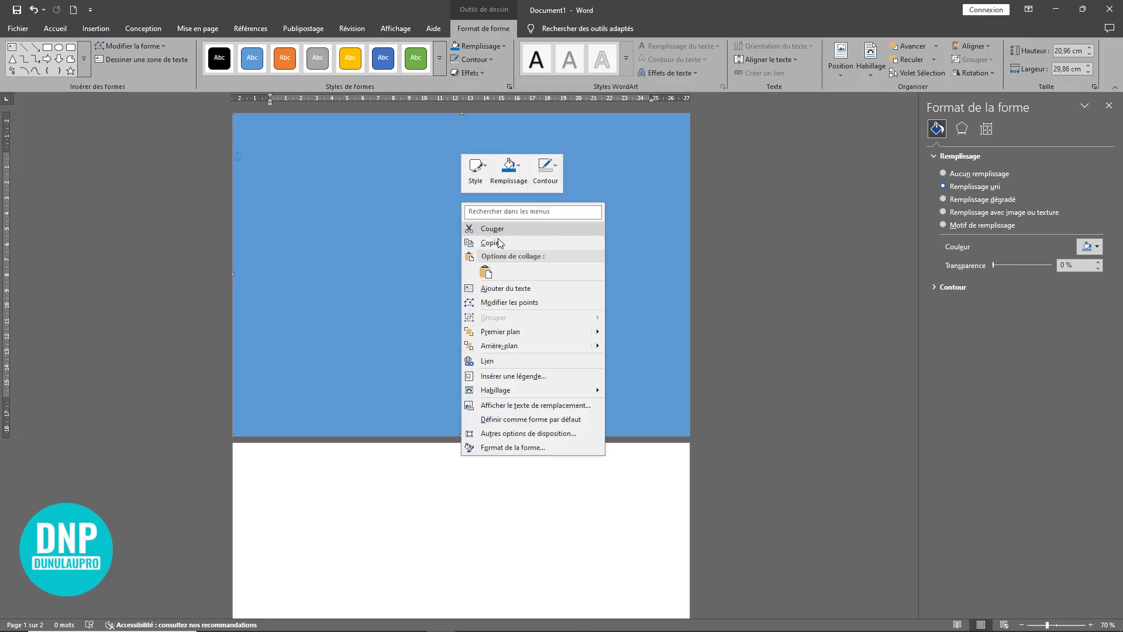
{"action": "left_click", "coordinate": [512, 182]}
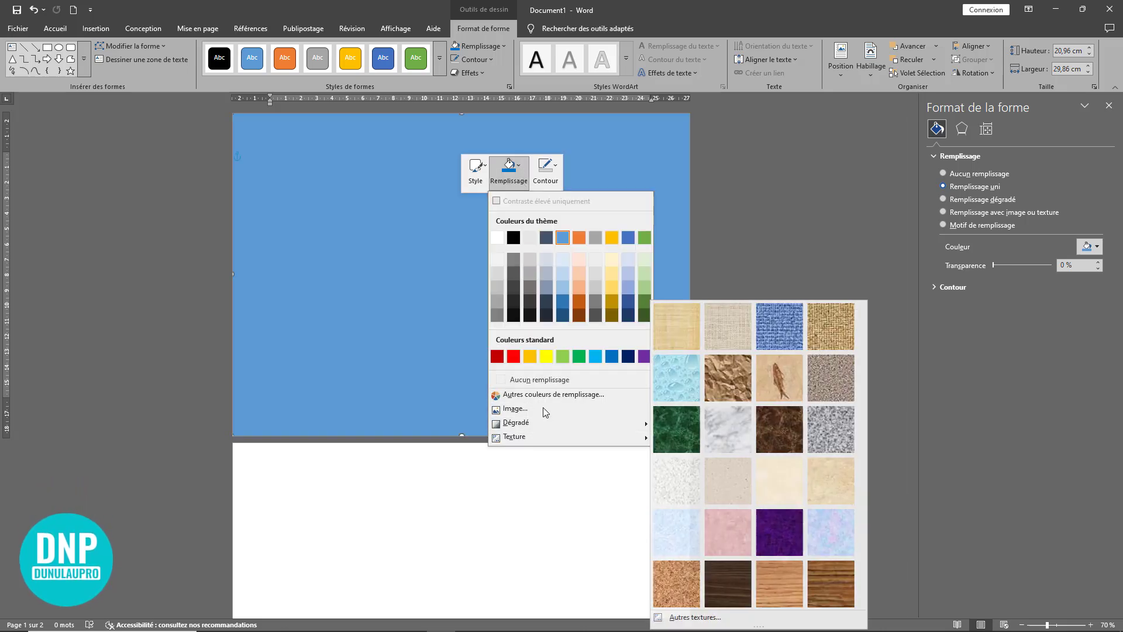
{"action": "left_click", "coordinate": [515, 408]}
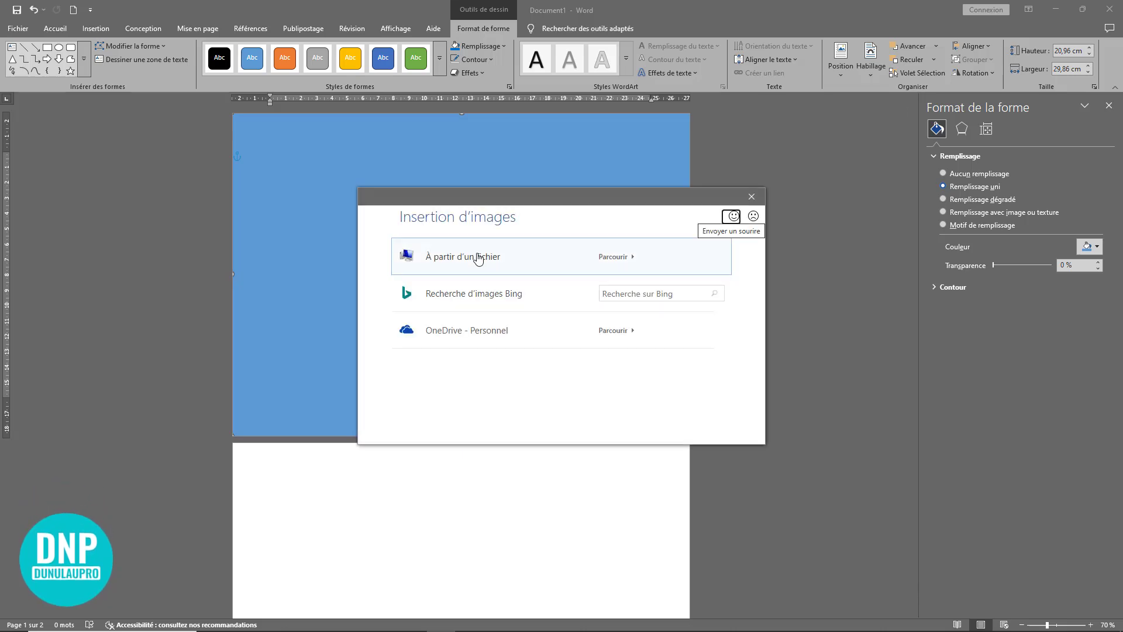
{"action": "left_click", "coordinate": [478, 254]}
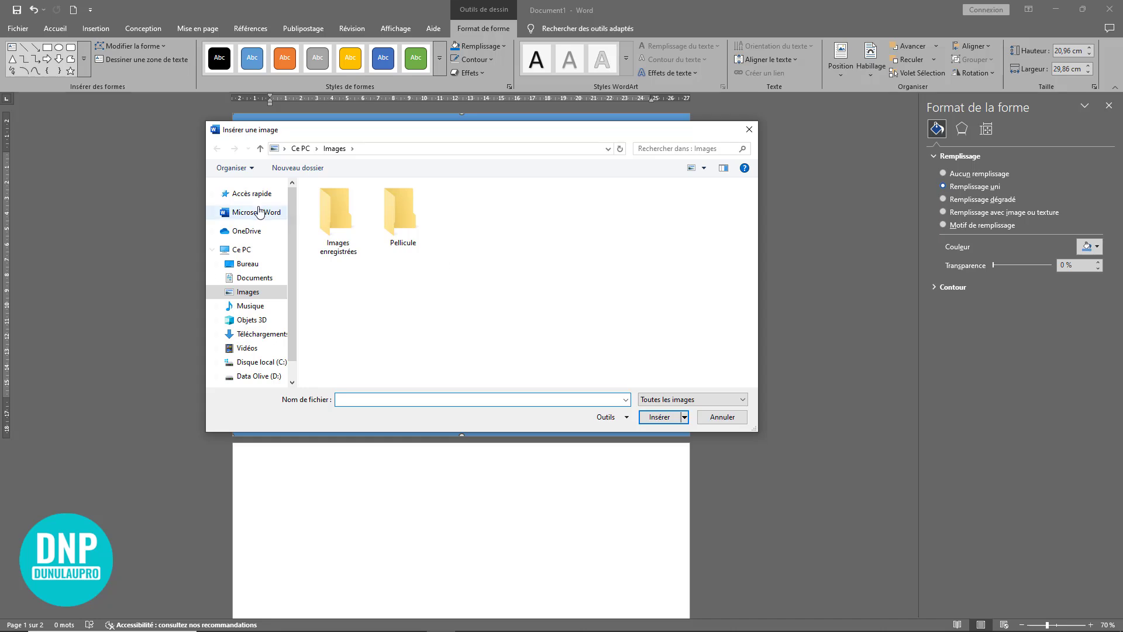
{"action": "left_click", "coordinate": [248, 264]}
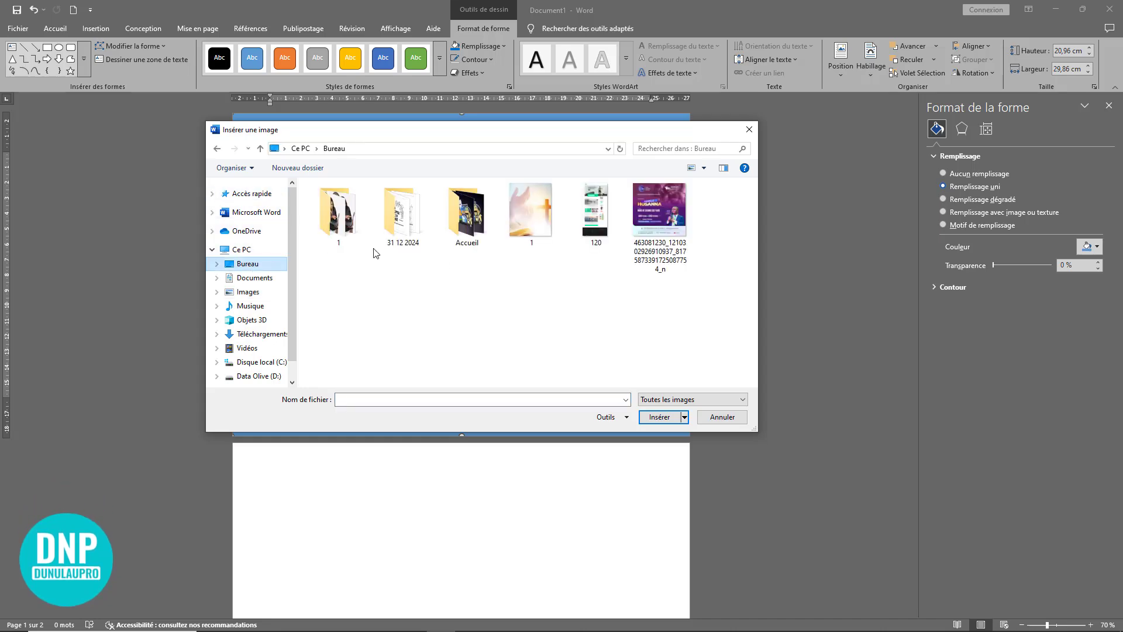
{"action": "scroll", "coordinate": [743, 333], "scroll_direction": "down", "scroll_amount": 10}
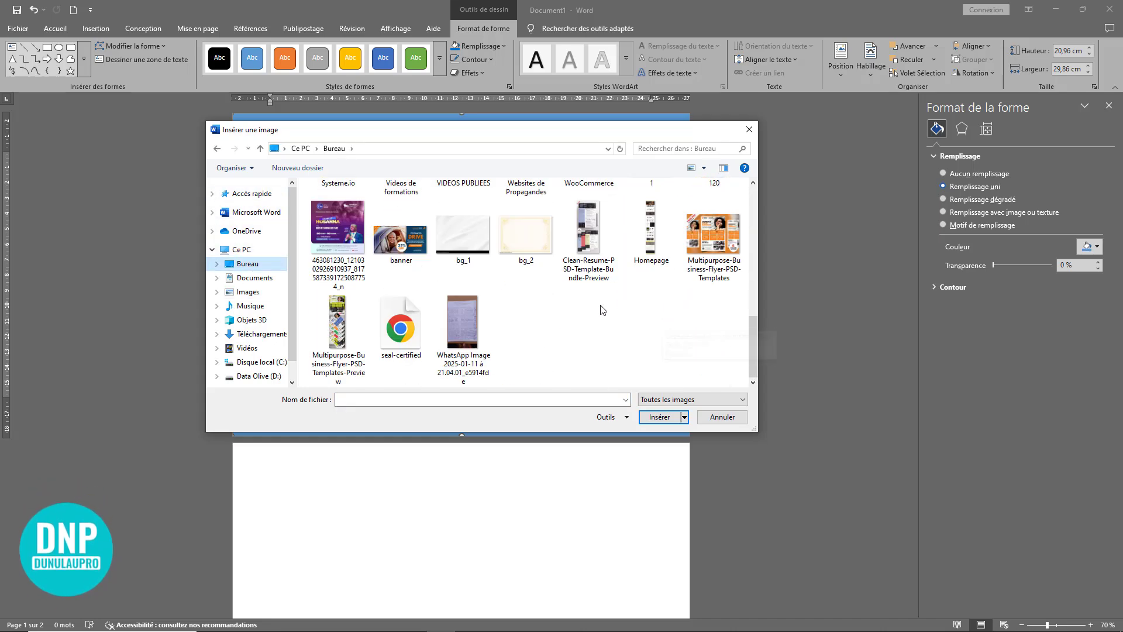
{"action": "left_click", "coordinate": [454, 240]}
{"action": "left_click", "coordinate": [652, 418]}
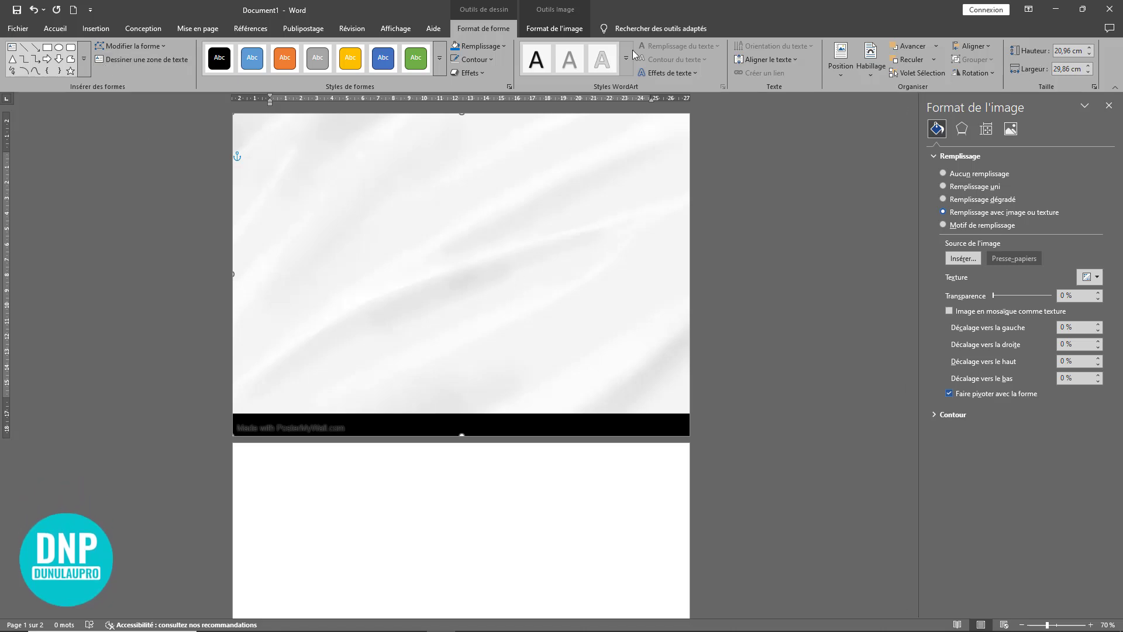
Step: Crop the black strip off the picture's lower edge and stretch the picture back over the full page, about 21.3 by 29.85 cm
{"action": "left_click", "coordinate": [550, 28]}
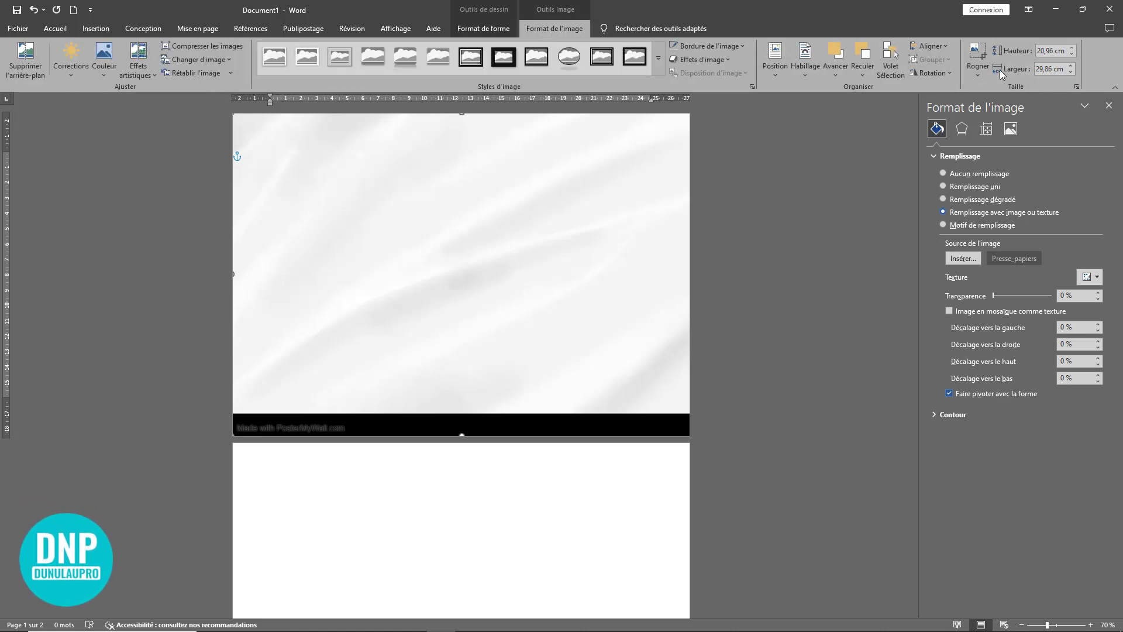
{"action": "left_click", "coordinate": [988, 66]}
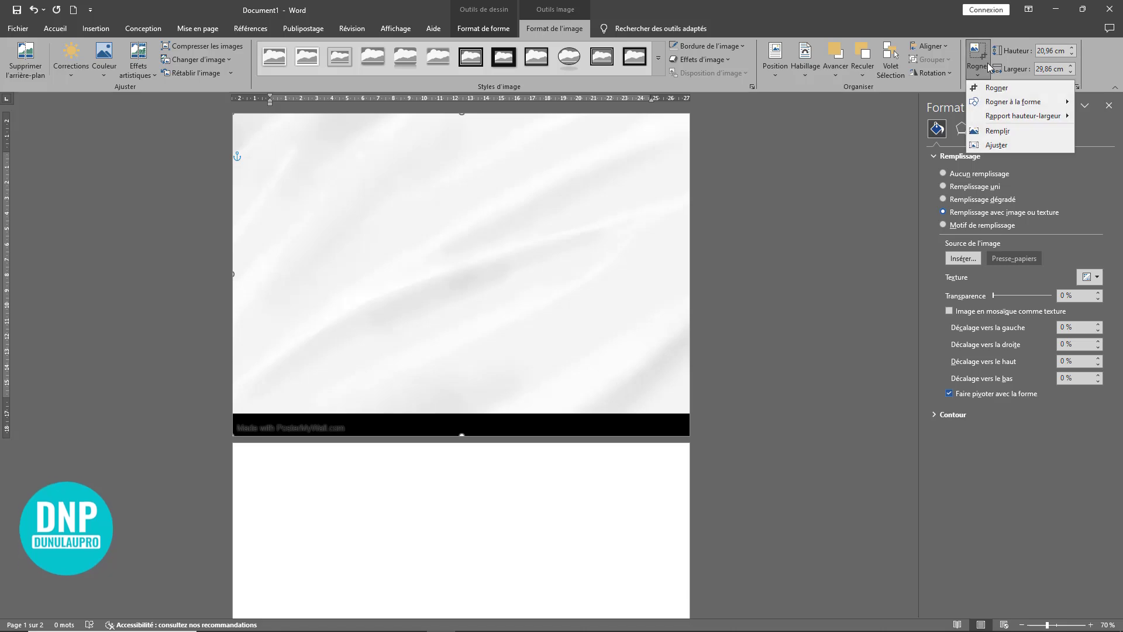
{"action": "left_click", "coordinate": [1005, 131]}
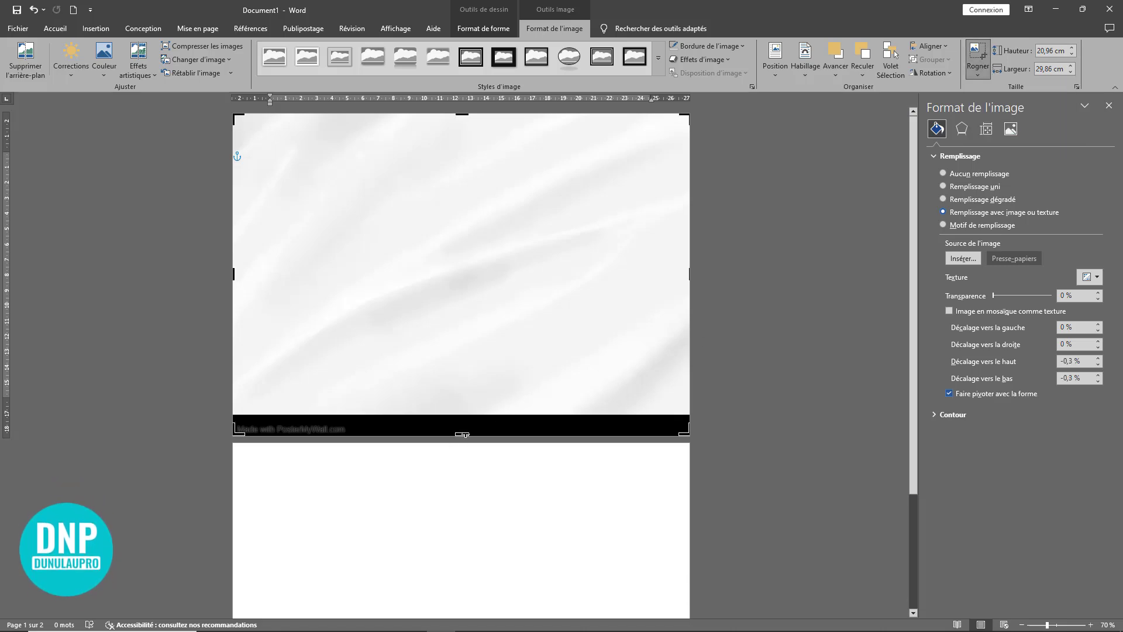
{"action": "left_click_drag", "start_coordinate": [466, 425], "coordinate": [462, 409]}
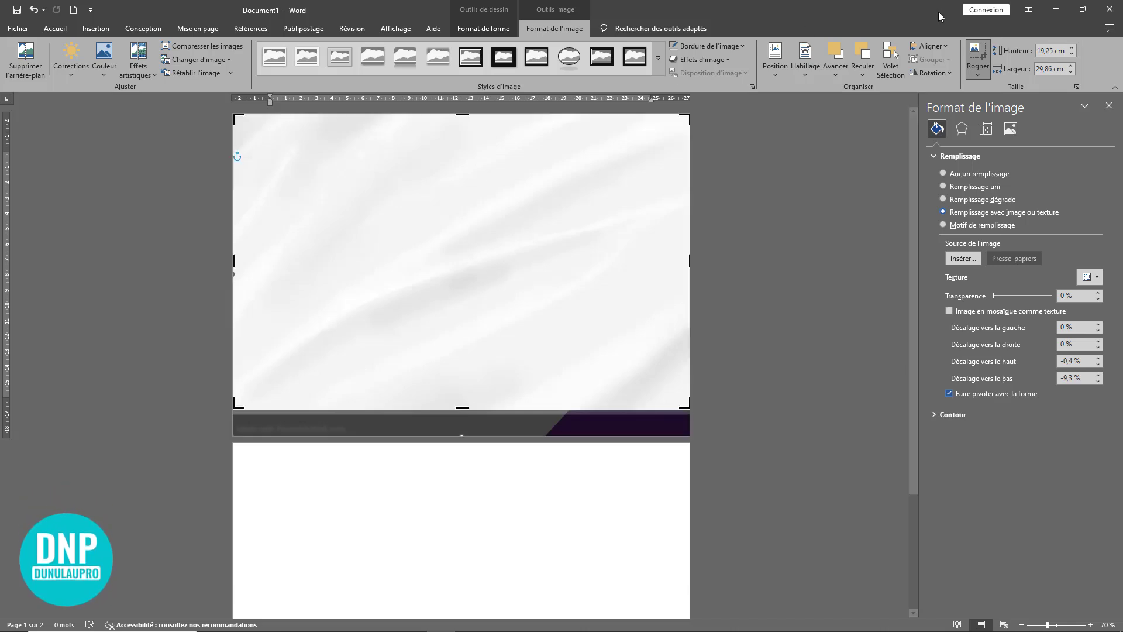
{"action": "left_click", "coordinate": [975, 57]}
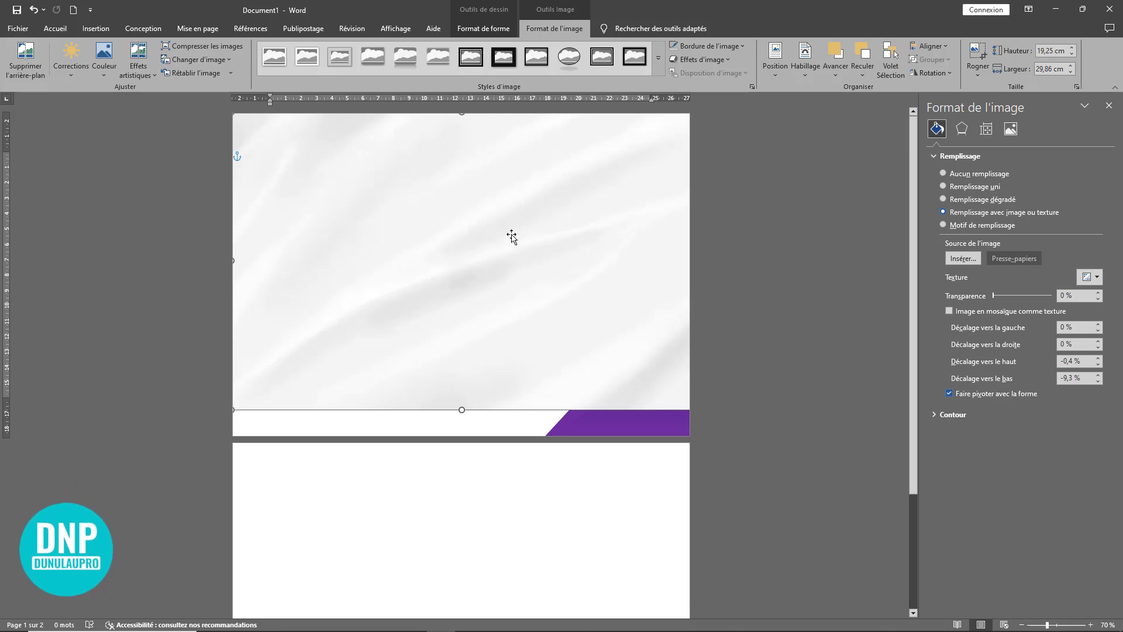
{"action": "mouse_move", "coordinate": [512, 234]}
{"action": "left_mouse_down"}
{"action": "mouse_move", "coordinate": [511, 250]}
{"action": "mouse_move", "coordinate": [511, 234]}
{"action": "left_mouse_up"}
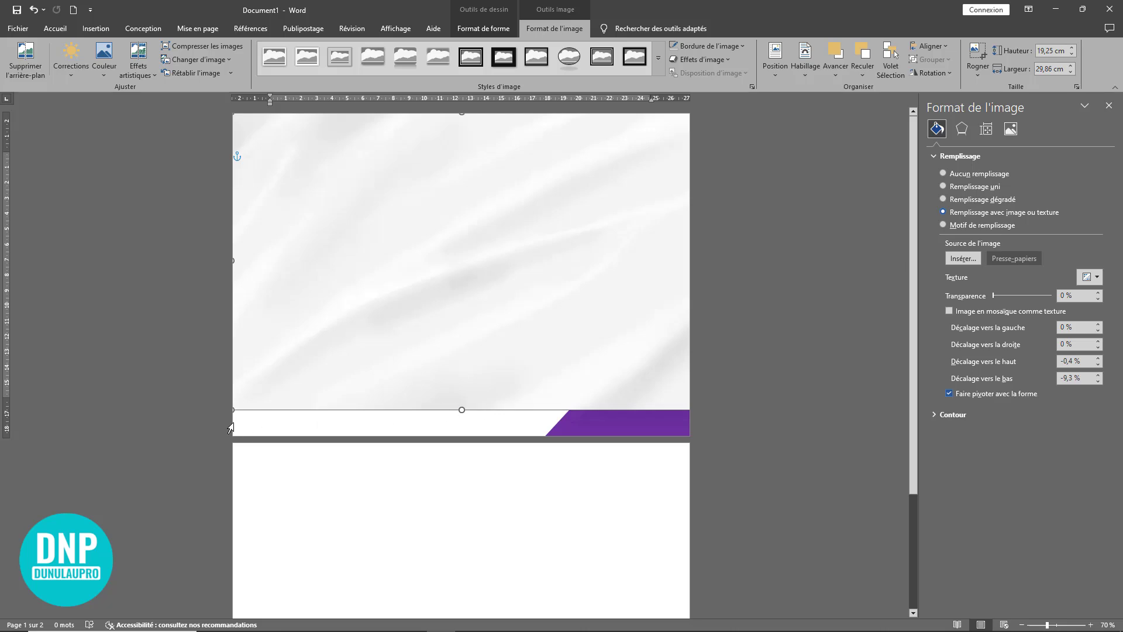
{"action": "left_click_drag", "start_coordinate": [230, 419], "coordinate": [230, 440]}
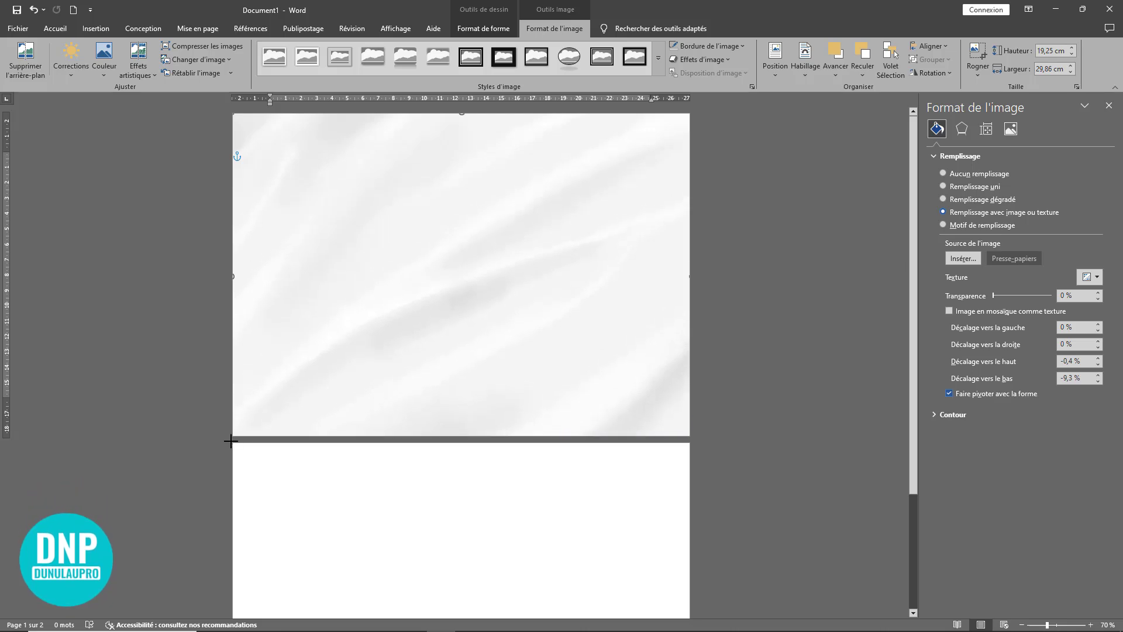
Step: Set the background picture's text wrapping to behind the text (Derrière le texte)
{"action": "double_click", "coordinate": [527, 303]}
{"action": "scroll", "coordinate": [625, 377], "scroll_direction": "up", "scroll_amount": 4}
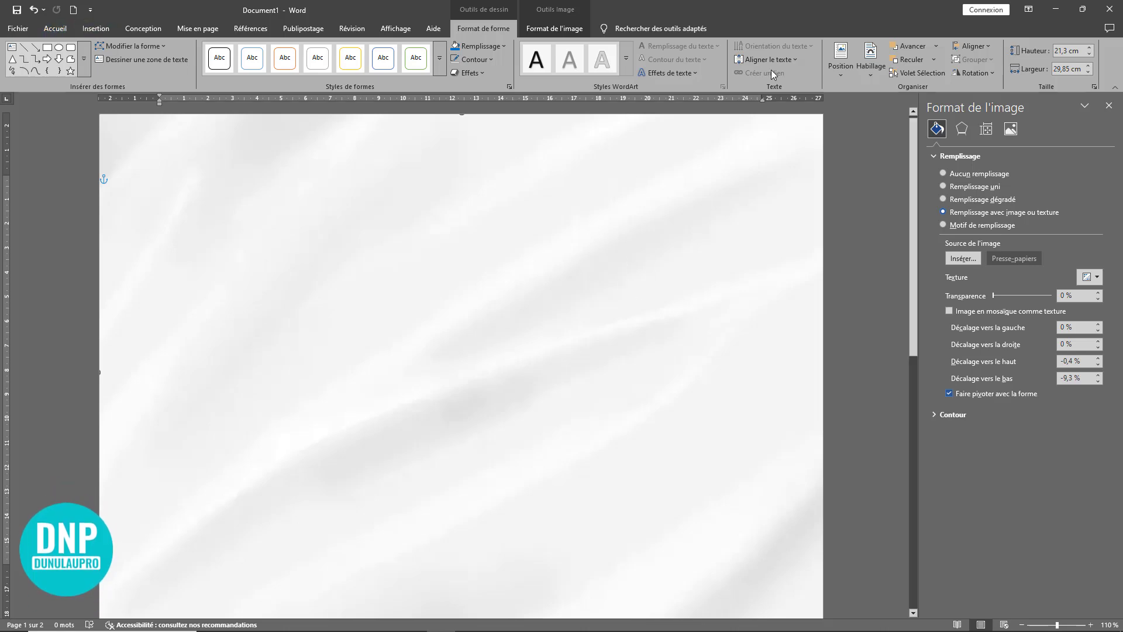
{"action": "left_click", "coordinate": [877, 72]}
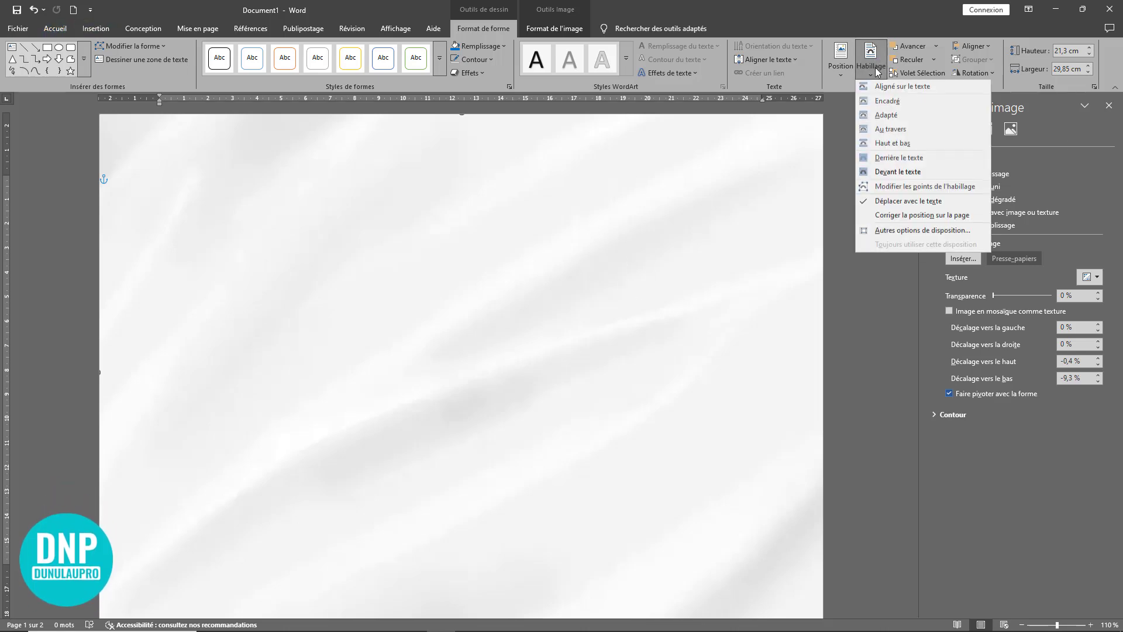
{"action": "left_click", "coordinate": [898, 159]}
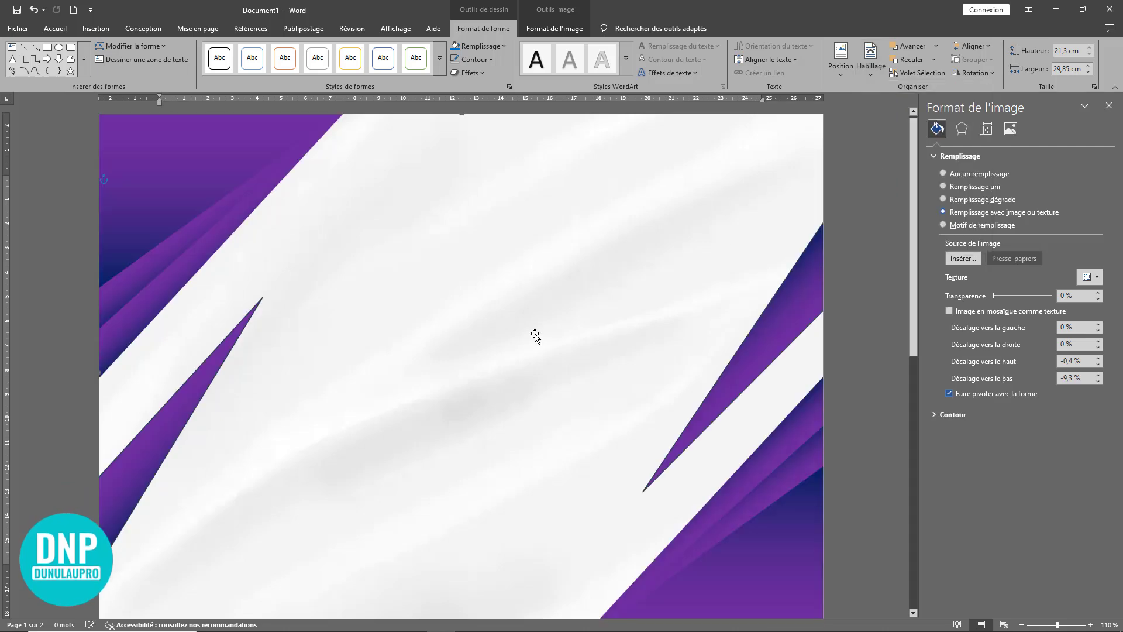
Step: Draw a rectangle just inside the first page's edges, about 19.41 cm high and 28.13 cm wide
{"action": "scroll", "coordinate": [530, 338], "scroll_direction": "down", "scroll_amount": 4, "text": "ctrl"}
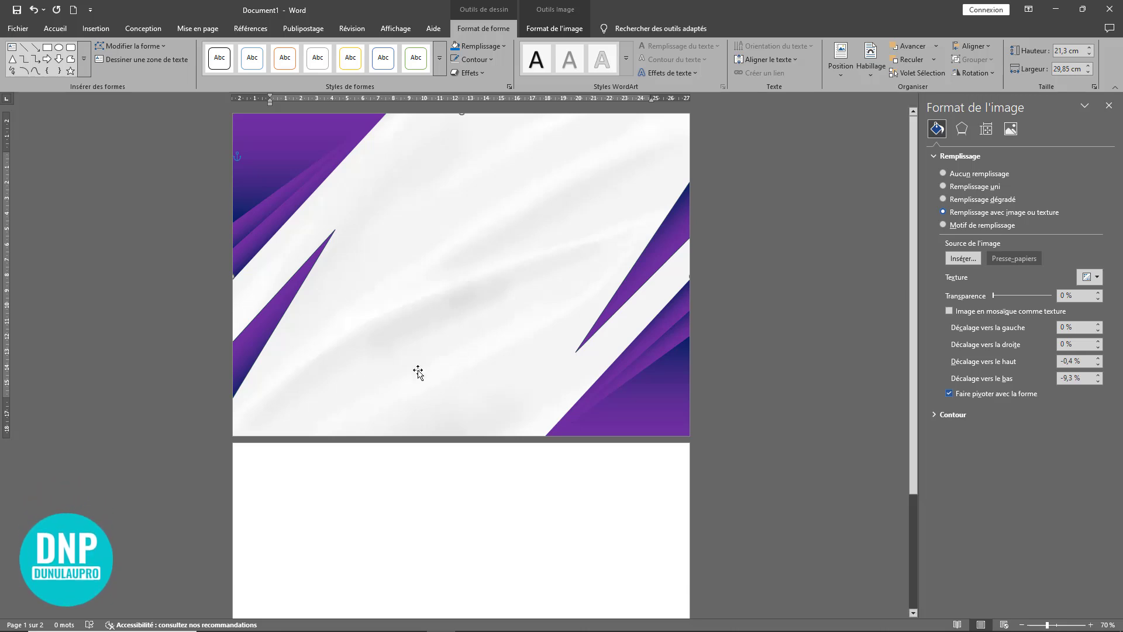
{"action": "left_click", "coordinate": [96, 29]}
{"action": "left_click", "coordinate": [172, 73]}
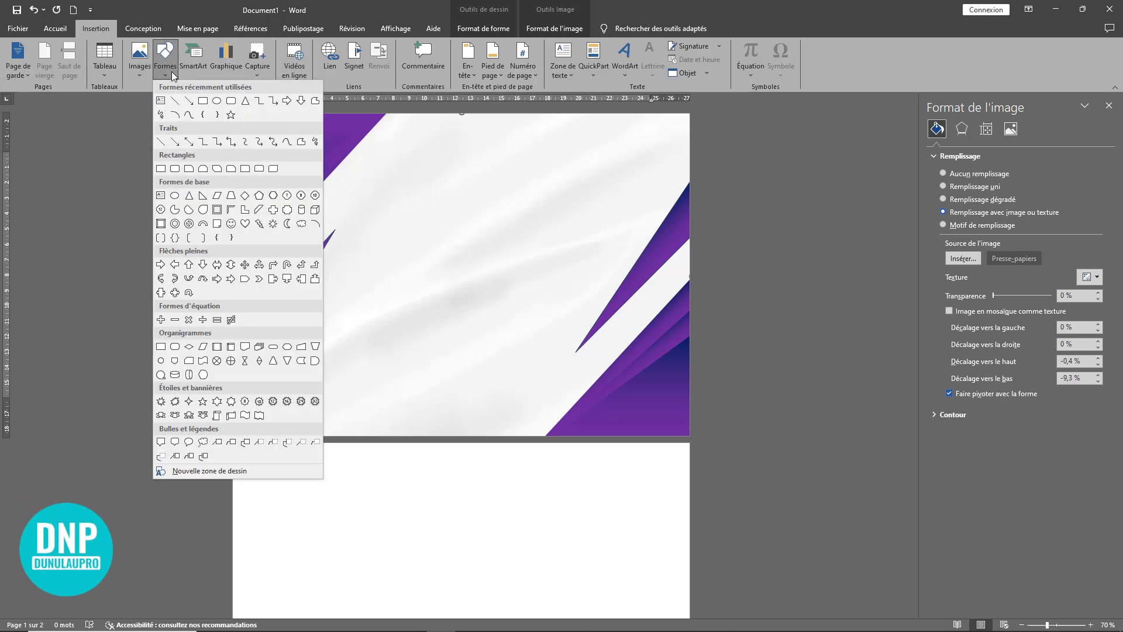
{"action": "left_click", "coordinate": [203, 101]}
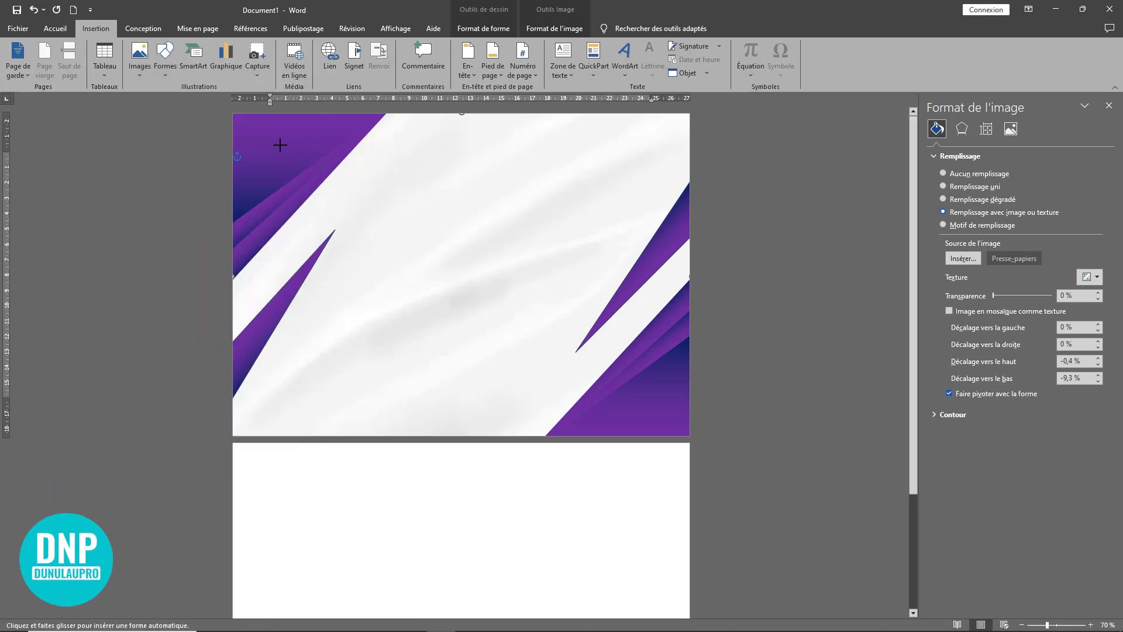
{"action": "mouse_move", "coordinate": [243, 124]}
{"action": "left_mouse_down"}
{"action": "mouse_move", "coordinate": [306, 393]}
{"action": "mouse_move", "coordinate": [599, 403]}
{"action": "mouse_move", "coordinate": [677, 422]}
{"action": "left_mouse_up"}
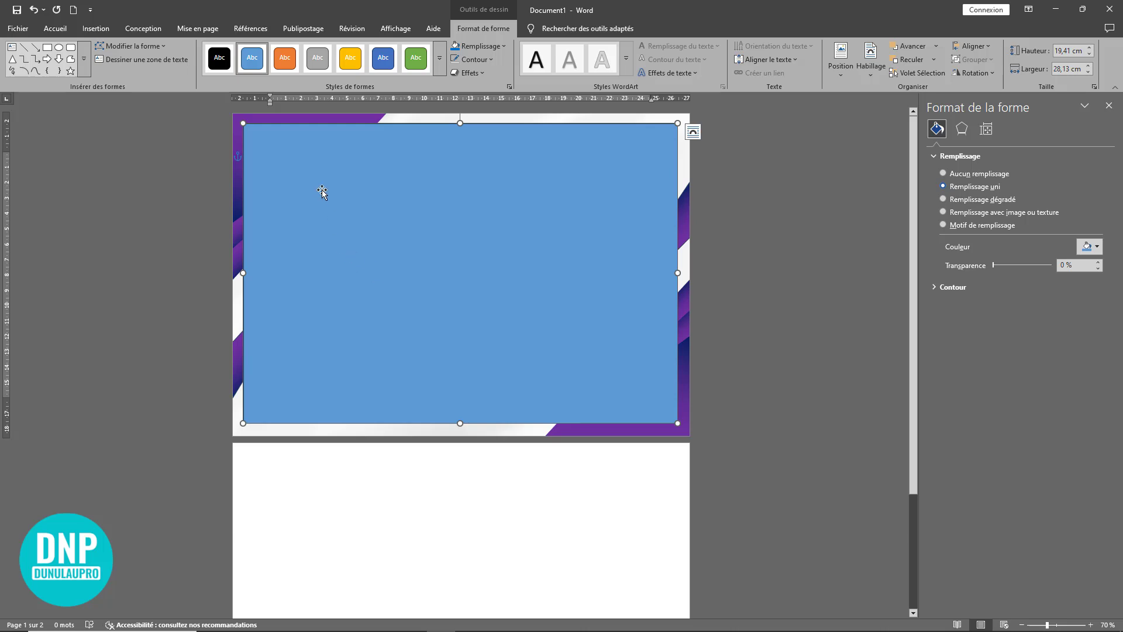
Step: Set the inner rectangle's outline width to 15 pt
{"action": "left_click", "coordinate": [487, 60]}
{"action": "mouse_move", "coordinate": [535, 282]}
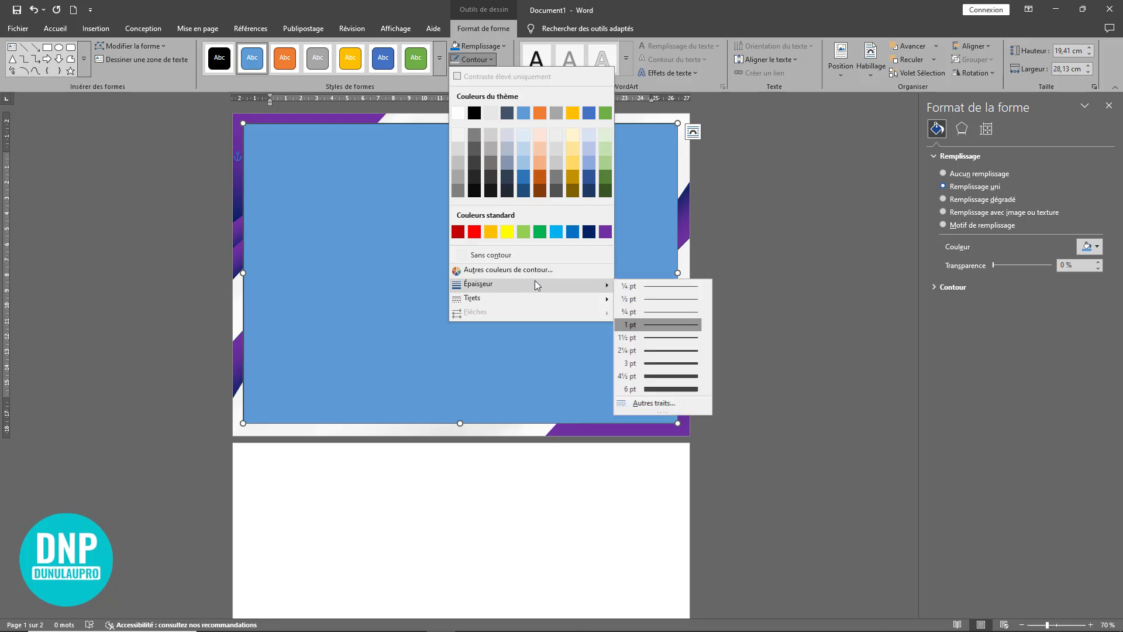
{"action": "left_click", "coordinate": [652, 404]}
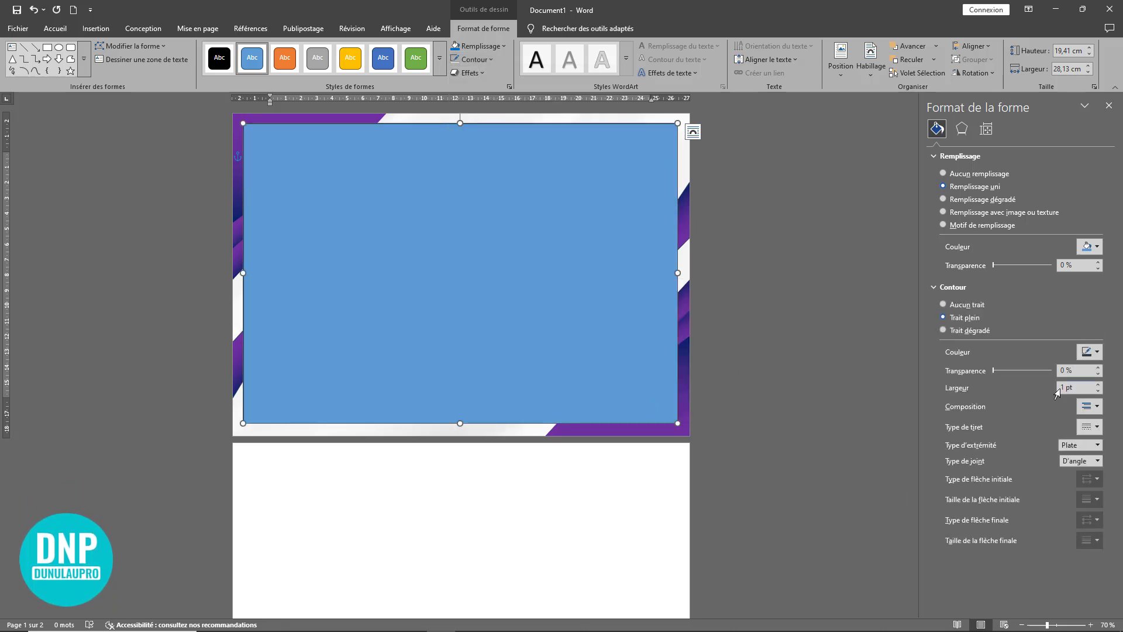
{"action": "left_click_drag", "start_coordinate": [1076, 387], "coordinate": [1040, 387]}
{"action": "type", "text": "10"}
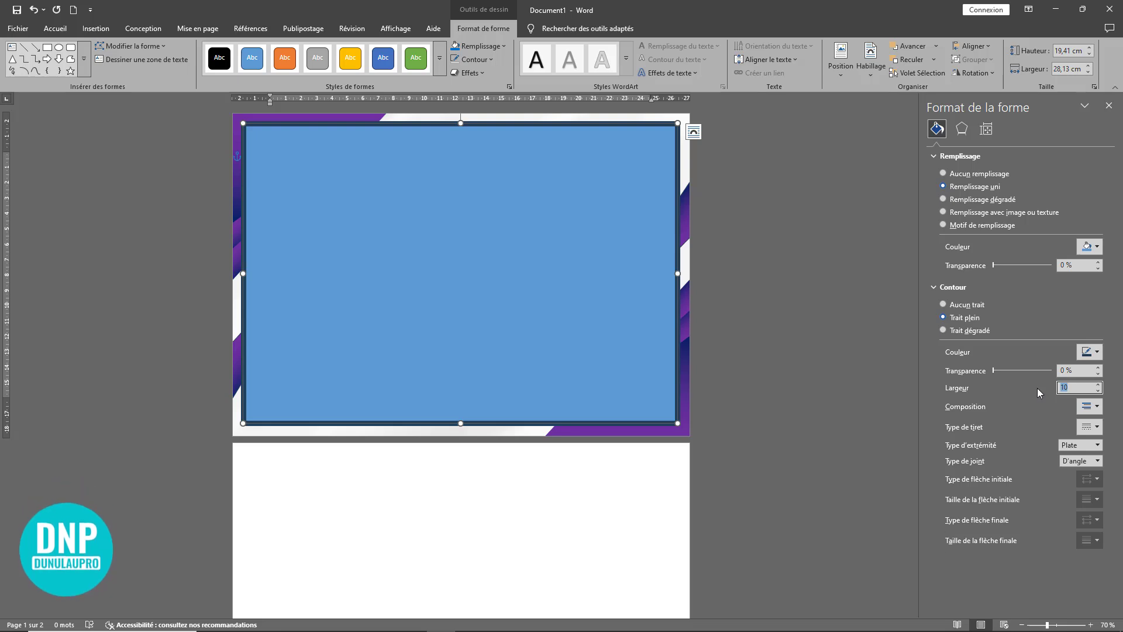
{"action": "type", "text": "15"}
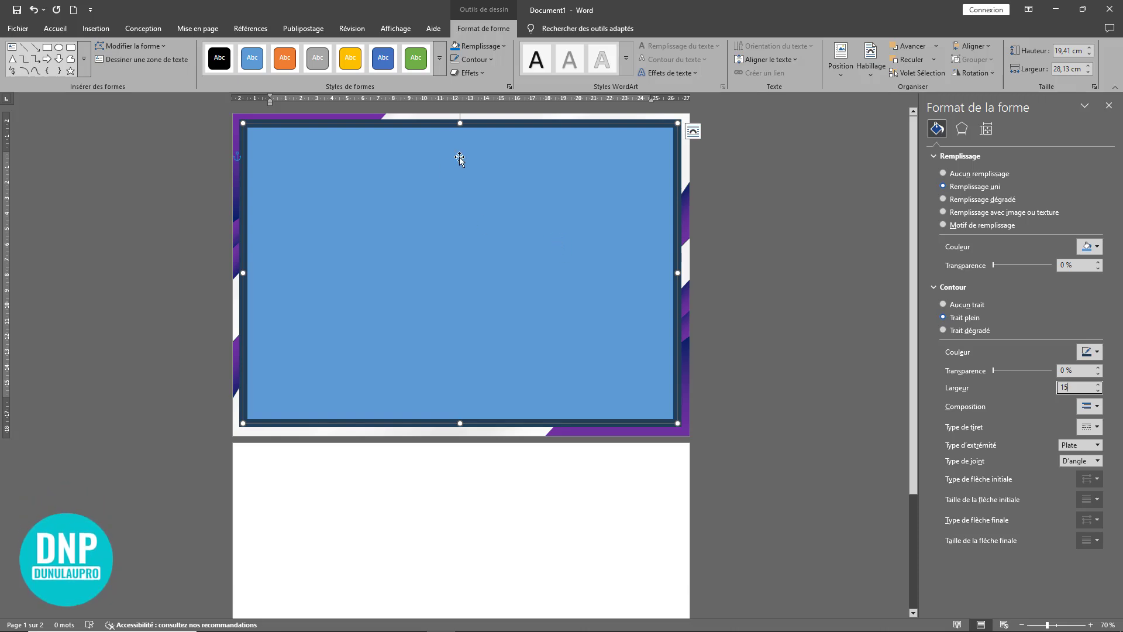
Step: Remove the fill from the inner rectangle so that only its outline remains (Aucun remplissage)
{"action": "left_click", "coordinate": [480, 45]}
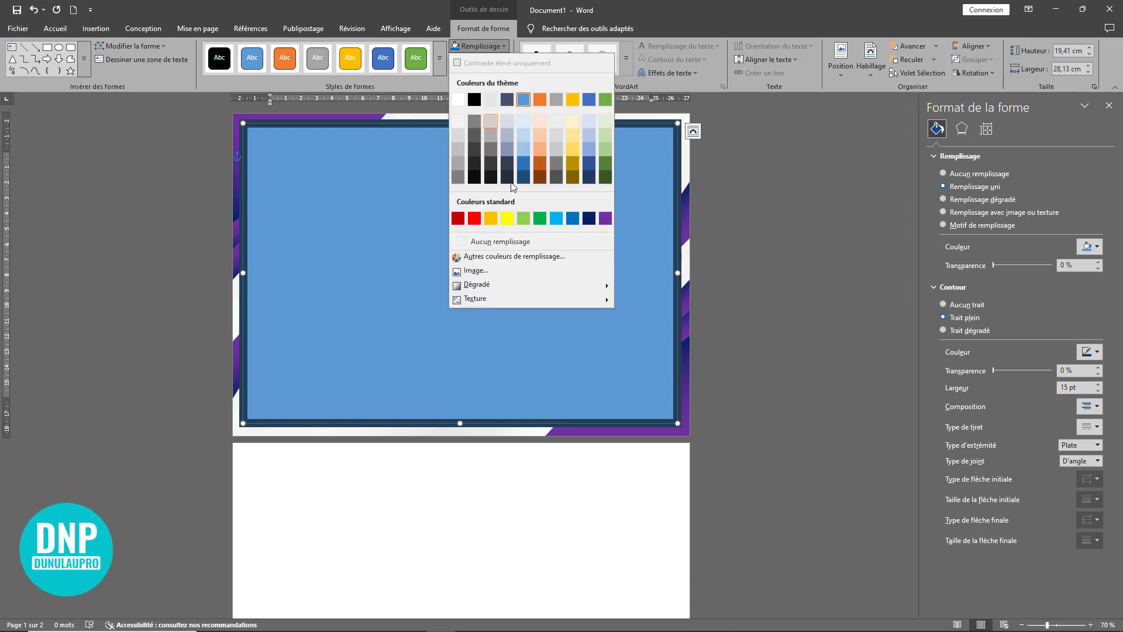
{"action": "left_click", "coordinate": [500, 240]}
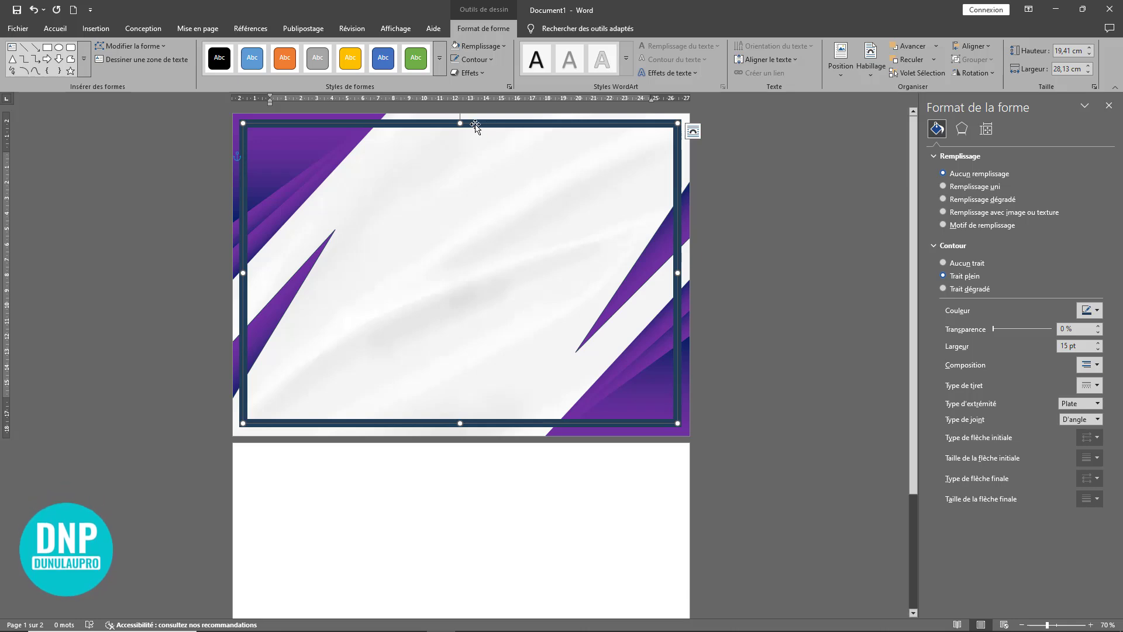
{"action": "left_click", "coordinate": [476, 46]}
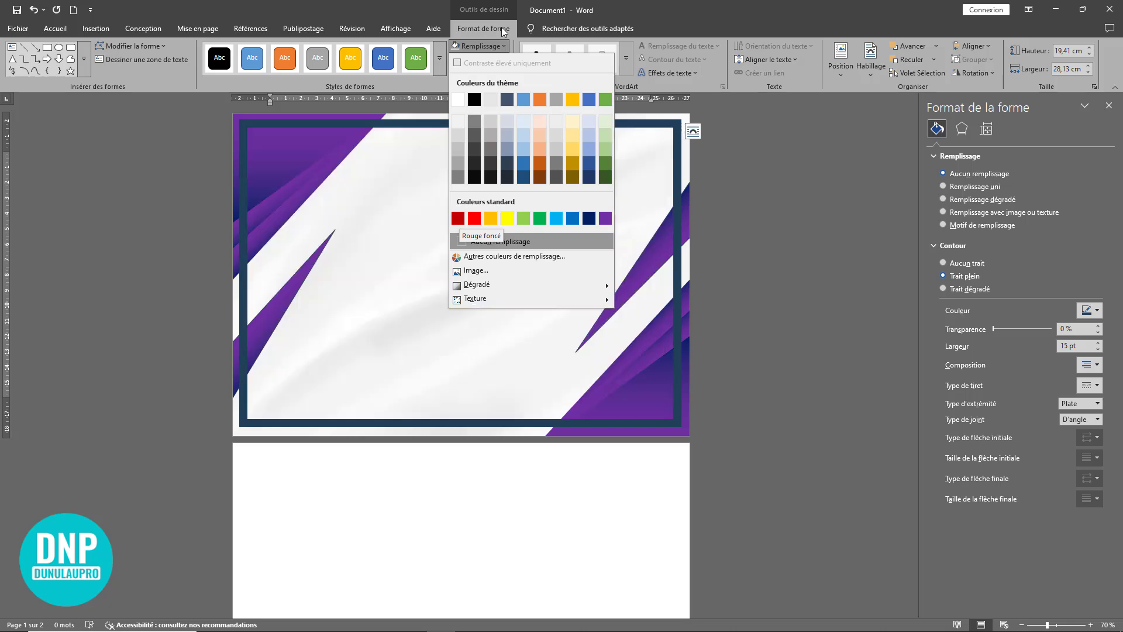
{"action": "left_click", "coordinate": [490, 47]}
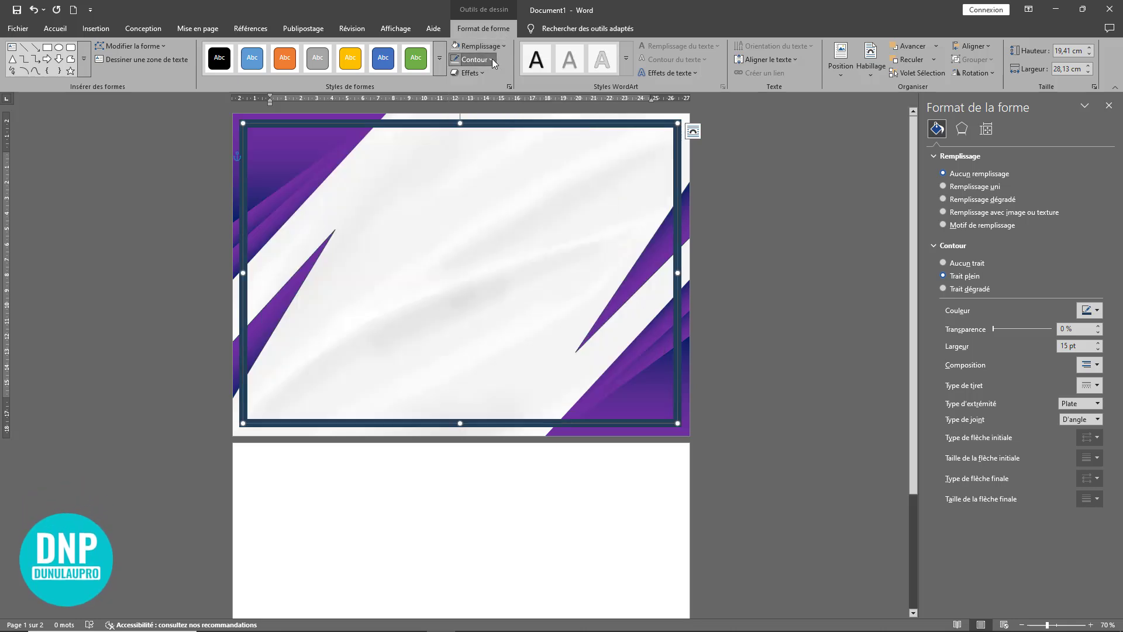
Step: Set the rectangle's outline to a custom dark purple, RGB 65, 31, 93 (#411F5D)
{"action": "left_click", "coordinate": [492, 58]}
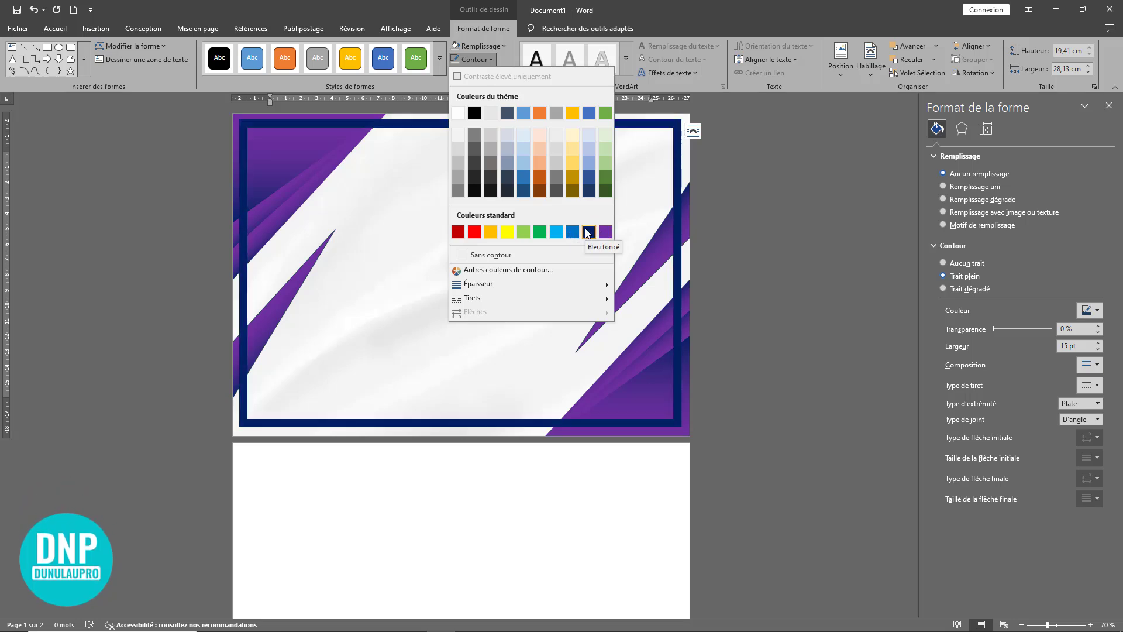
{"action": "left_click", "coordinate": [516, 270]}
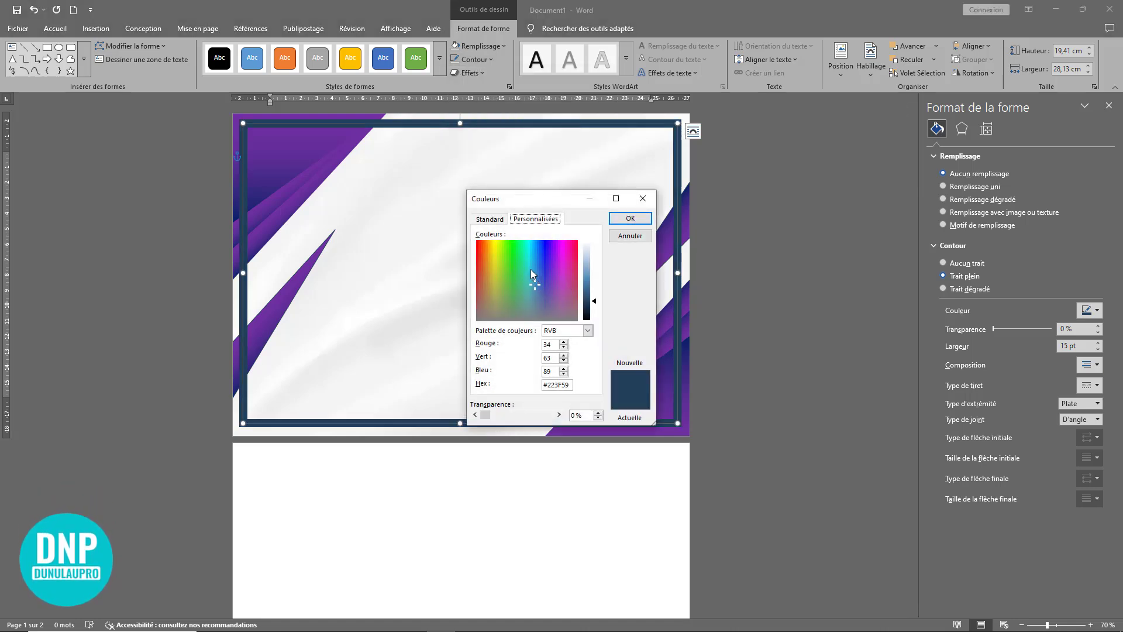
{"action": "mouse_move", "coordinate": [553, 268]}
{"action": "left_mouse_down"}
{"action": "mouse_move", "coordinate": [545, 261]}
{"action": "mouse_move", "coordinate": [552, 279]}
{"action": "left_mouse_up"}
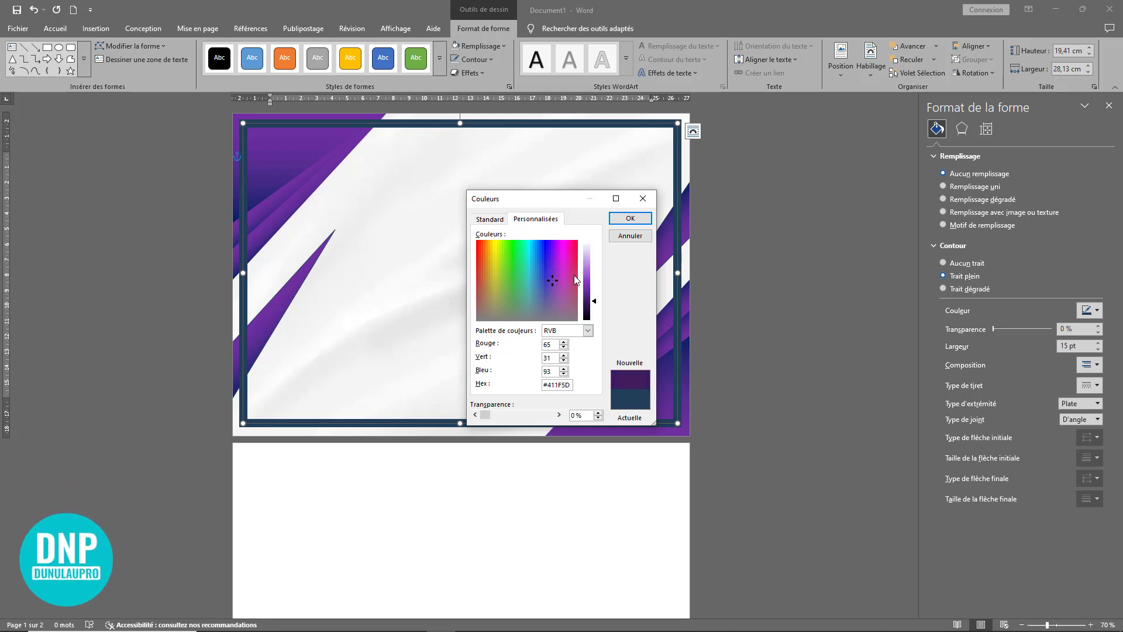
{"action": "left_click", "coordinate": [618, 218]}
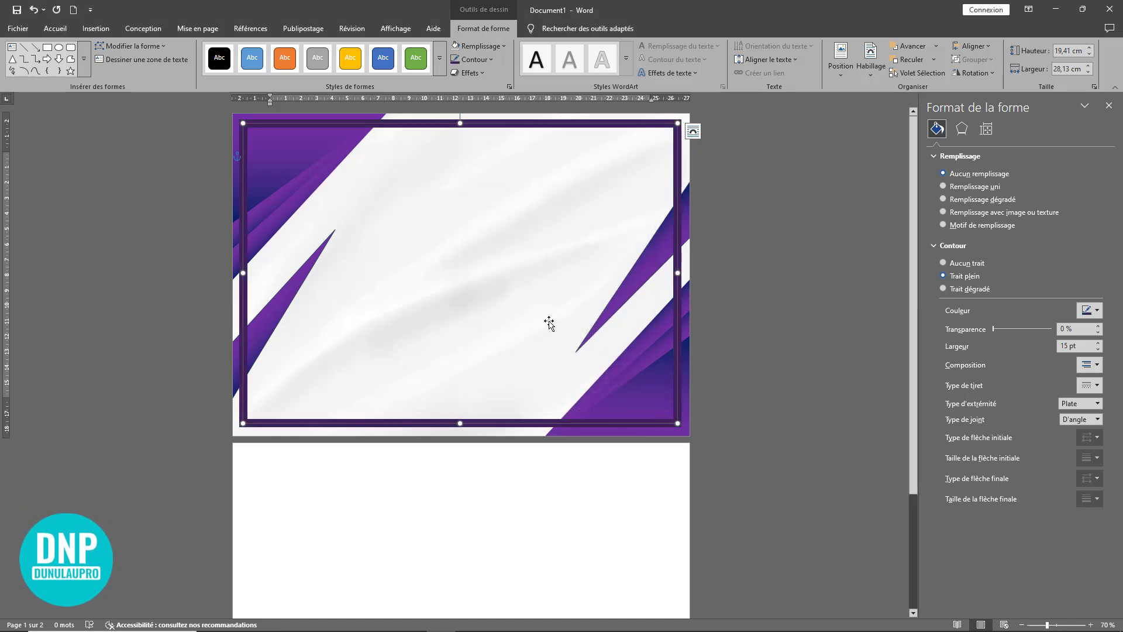
{"action": "left_click", "coordinate": [488, 354]}
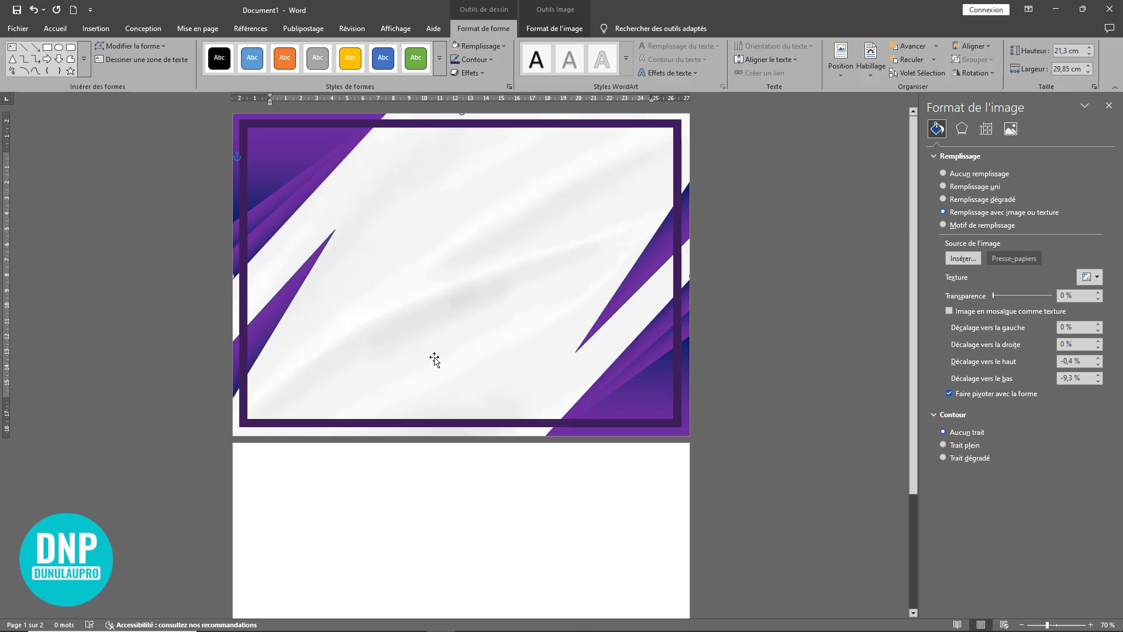
Step: Duplicate the dark purple frame slightly offset from the original and set the copy's outline width to 5 pt
{"action": "left_click", "coordinate": [437, 424]}
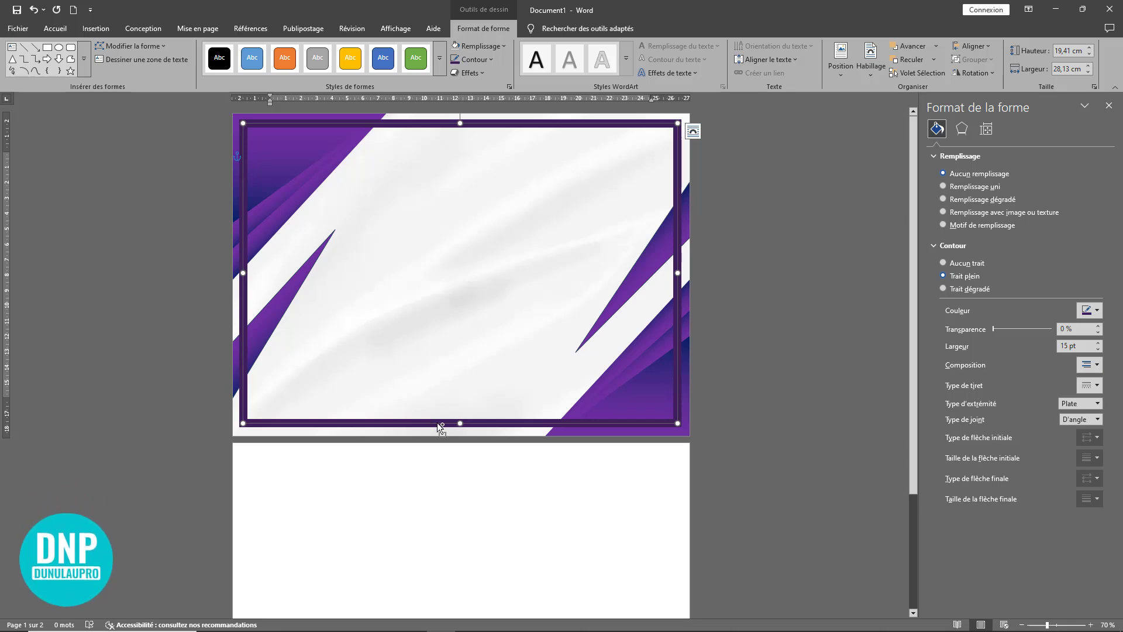
{"action": "left_click_drag", "start_coordinate": [438, 423], "coordinate": [452, 410]}
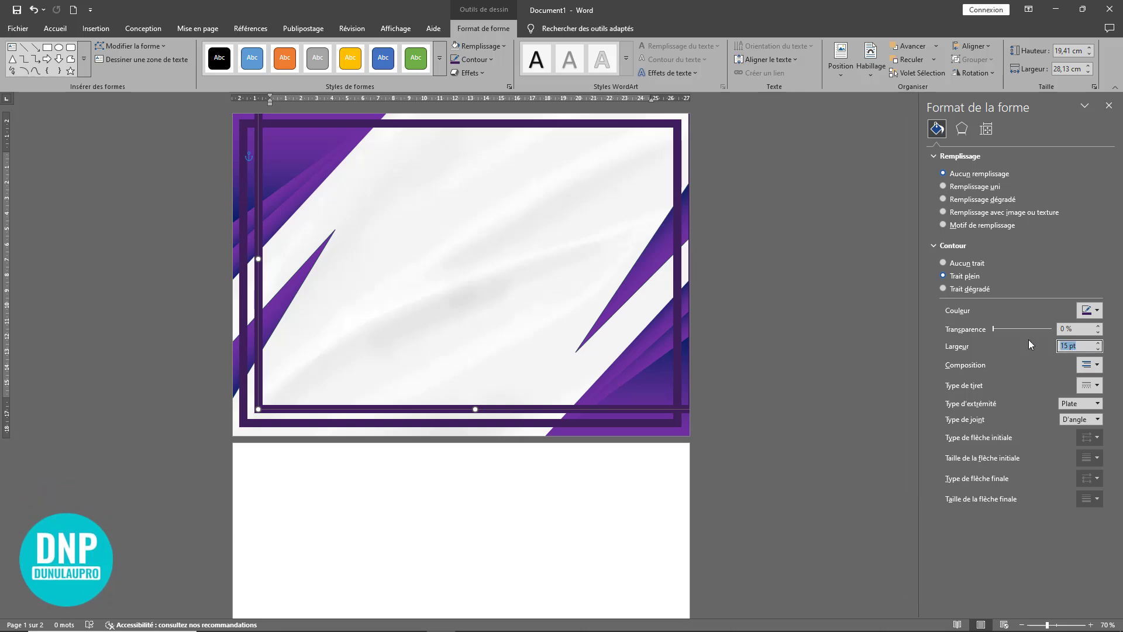
{"action": "type", "text": "5"}
{"action": "key", "text": "Return"}
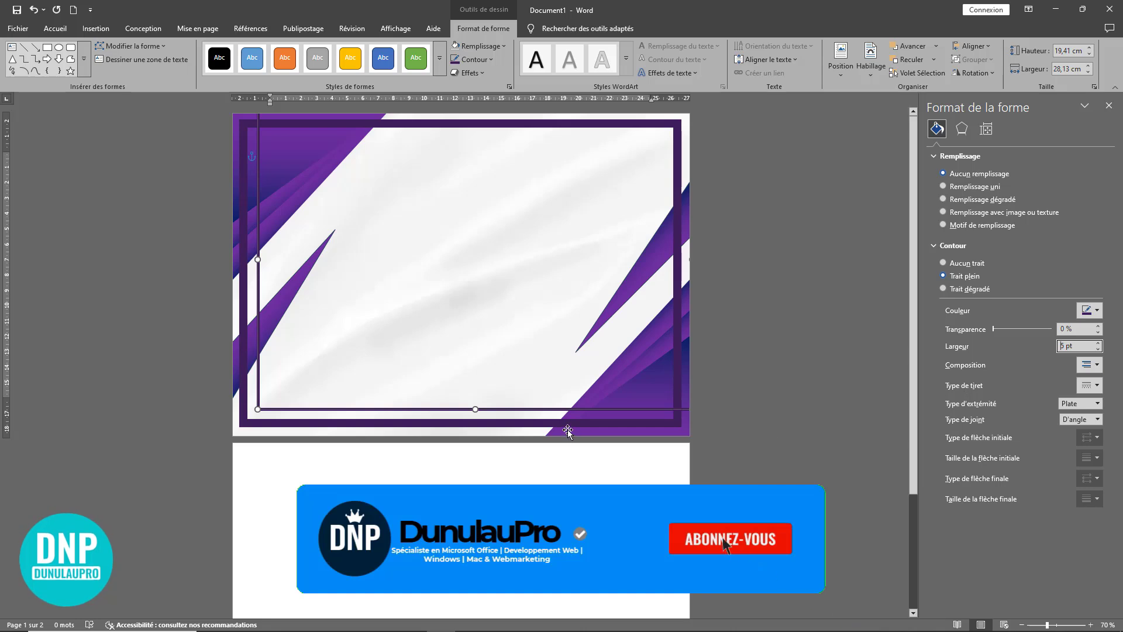
Step: Shrink the thin frame to about 18.79 by 27.65 cm and align its upper-left corner with the thick frame's
{"action": "left_click_drag", "start_coordinate": [531, 408], "coordinate": [519, 413]}
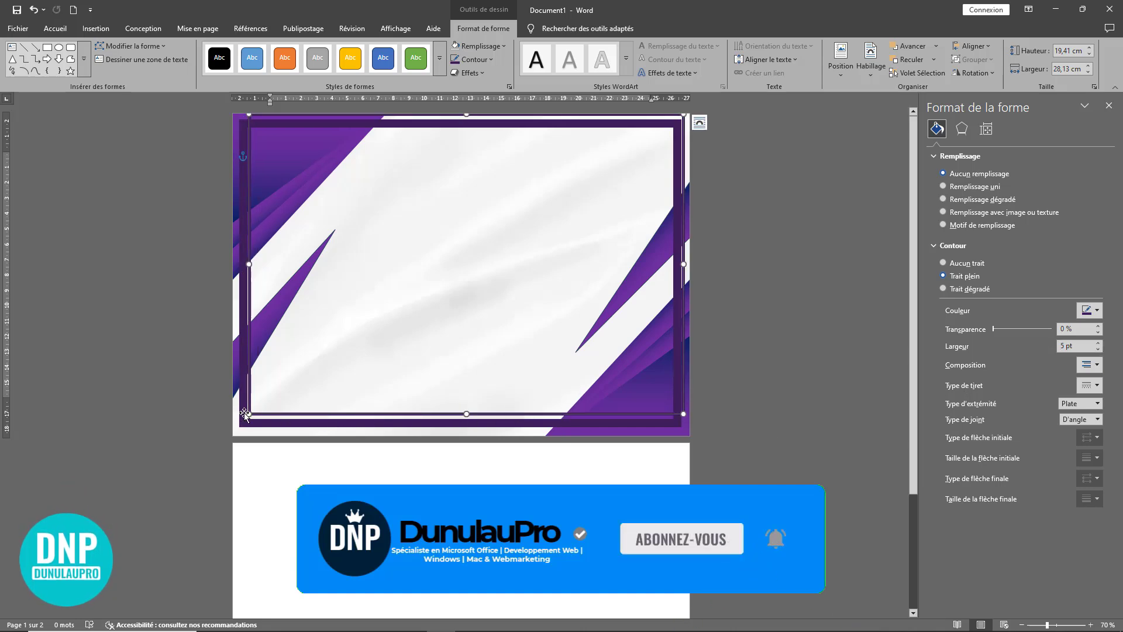
{"action": "left_click_drag", "start_coordinate": [249, 413], "coordinate": [257, 404]}
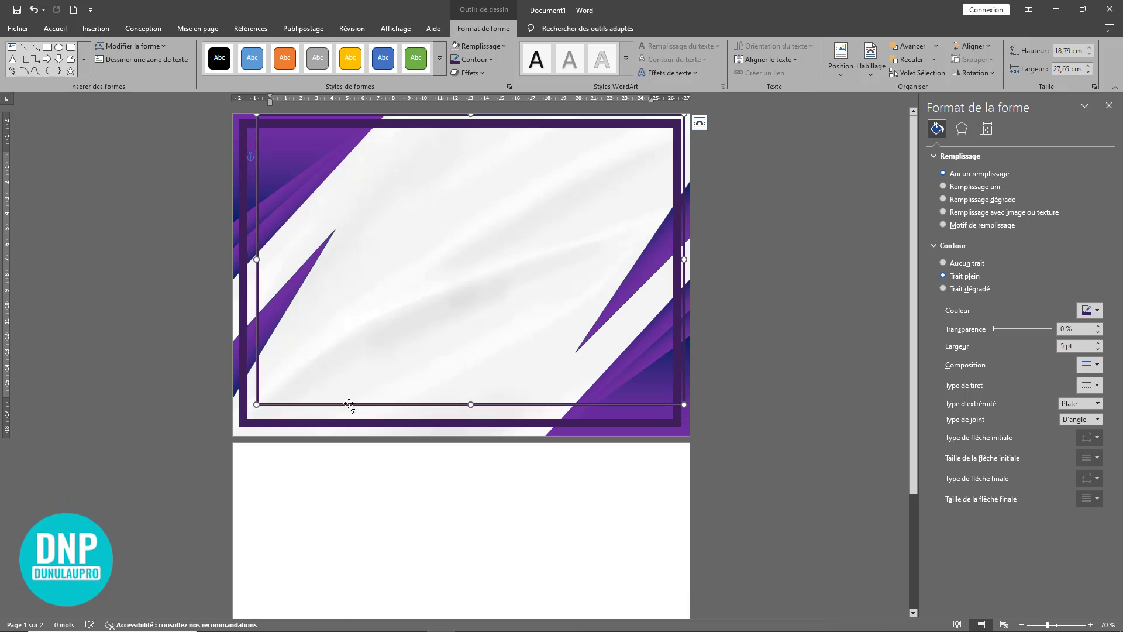
{"action": "left_click_drag", "start_coordinate": [481, 405], "coordinate": [467, 411]}
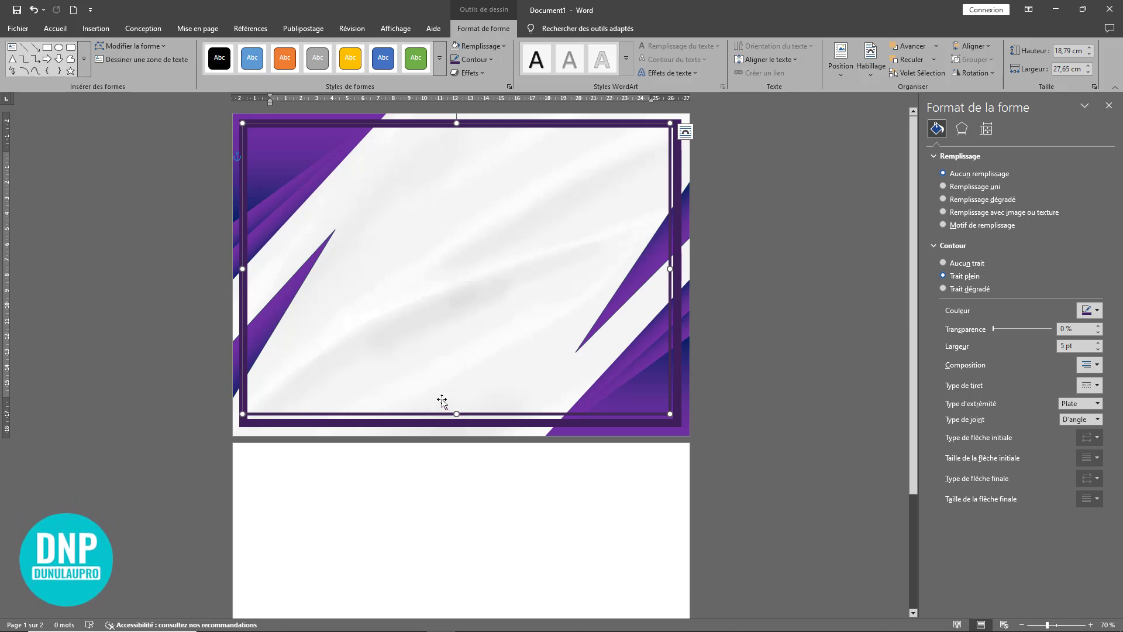
Step: Recolour the thin frame's outline with the standard golden orange and set its width to 3 pt
{"action": "scroll", "coordinate": [504, 396], "scroll_direction": "up", "scroll_amount": 5}
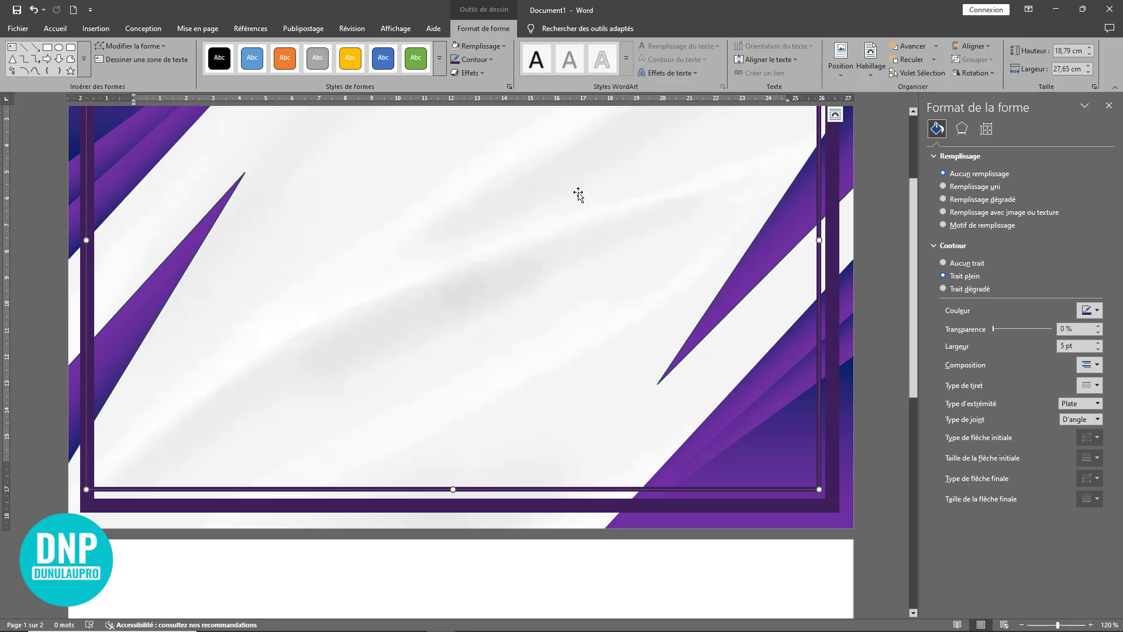
{"action": "left_click", "coordinate": [489, 61]}
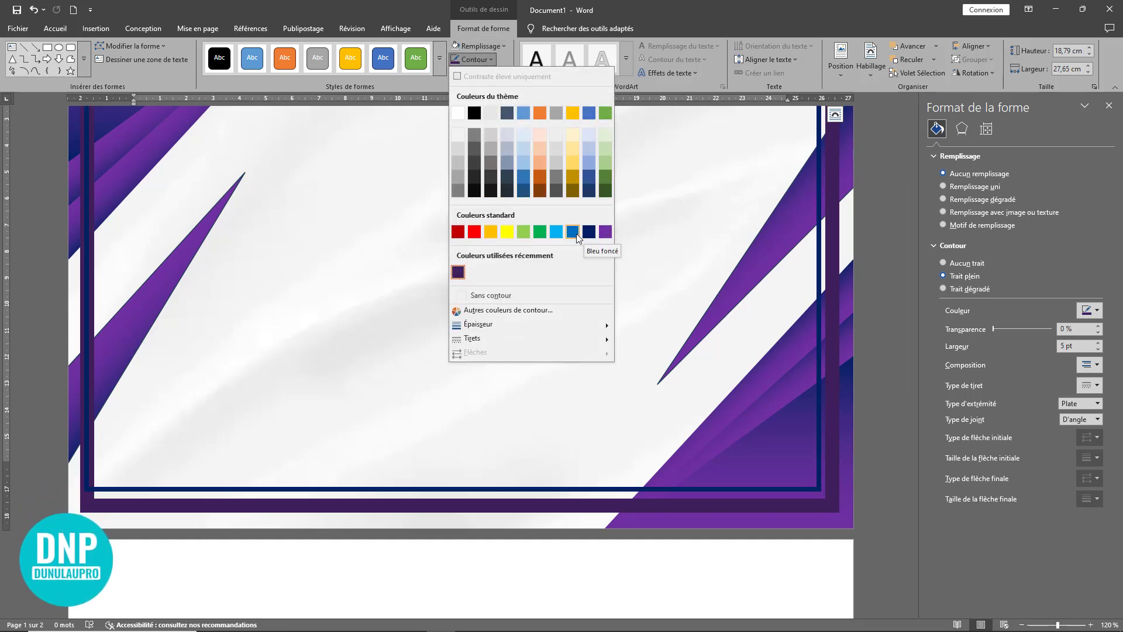
{"action": "left_click", "coordinate": [488, 232]}
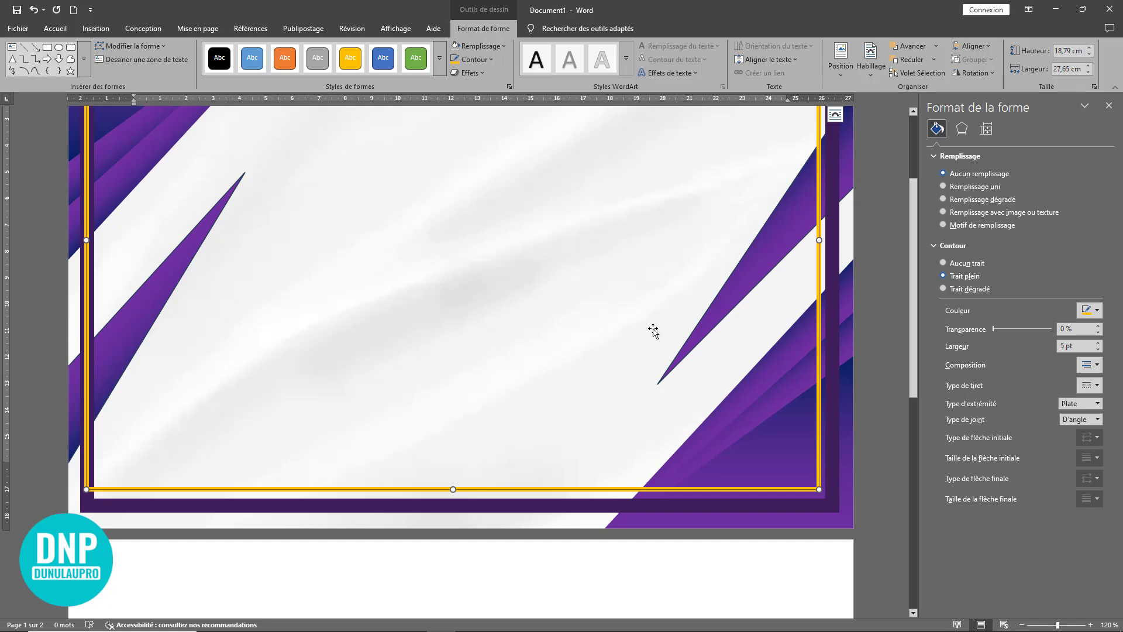
{"action": "left_click_drag", "start_coordinate": [1074, 346], "coordinate": [1034, 342]}
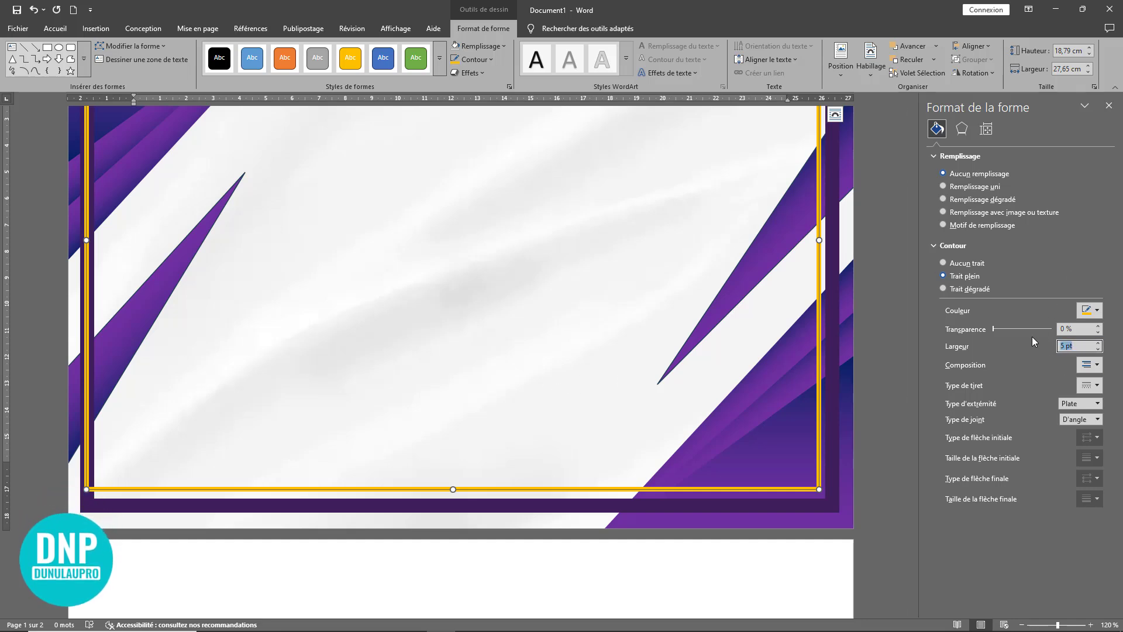
{"action": "type", "text": "3"}
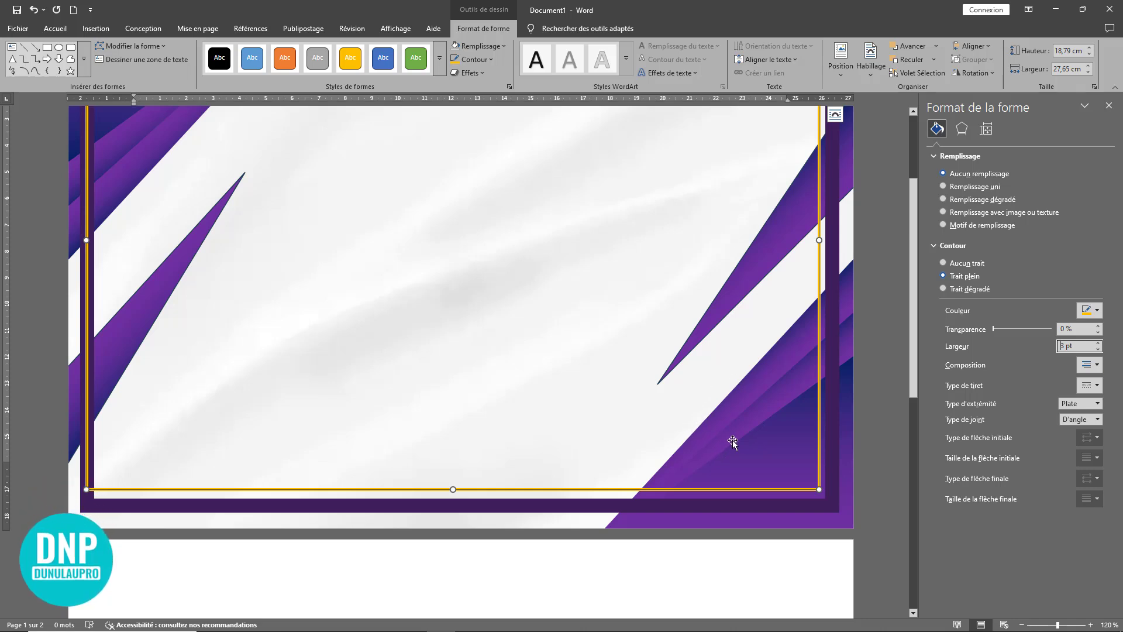
Step: Stretch the golden frame to about 19.39 by 28.15 cm so it runs along the middle of the purple frame
{"action": "scroll", "coordinate": [732, 440], "scroll_direction": "down", "scroll_amount": 5}
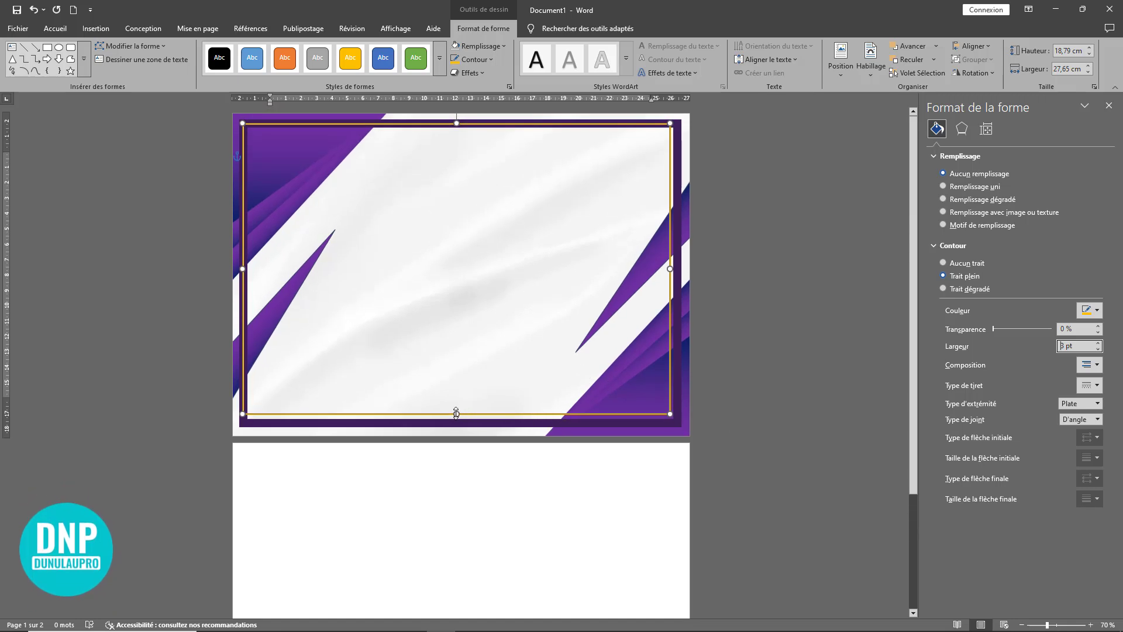
{"action": "left_click_drag", "start_coordinate": [455, 414], "coordinate": [455, 423]}
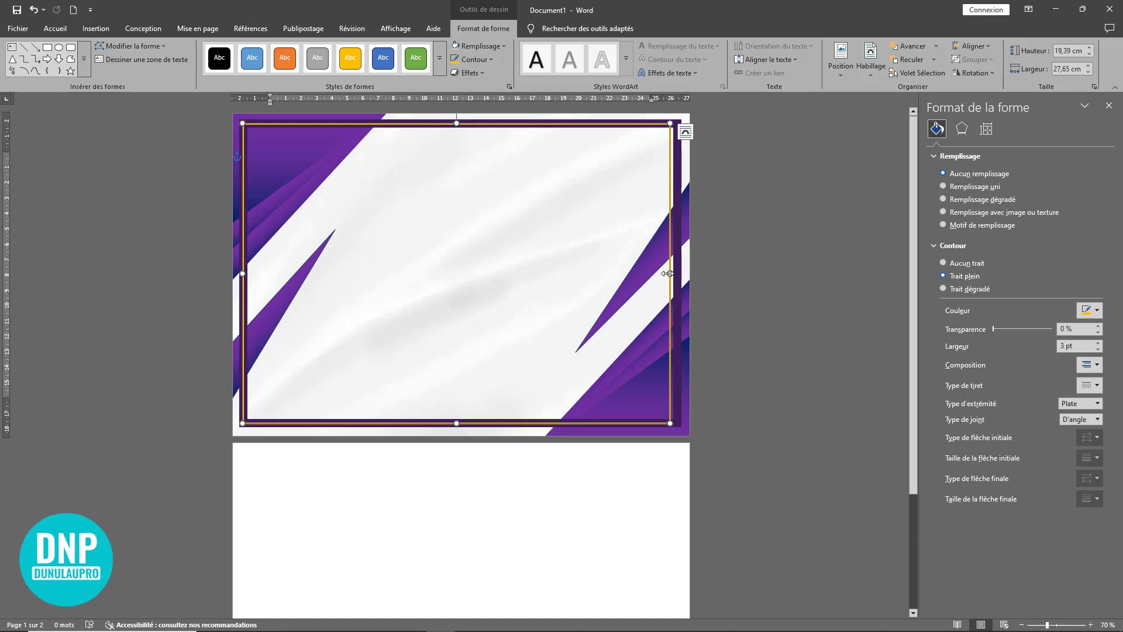
{"action": "left_click_drag", "start_coordinate": [673, 272], "coordinate": [677, 276]}
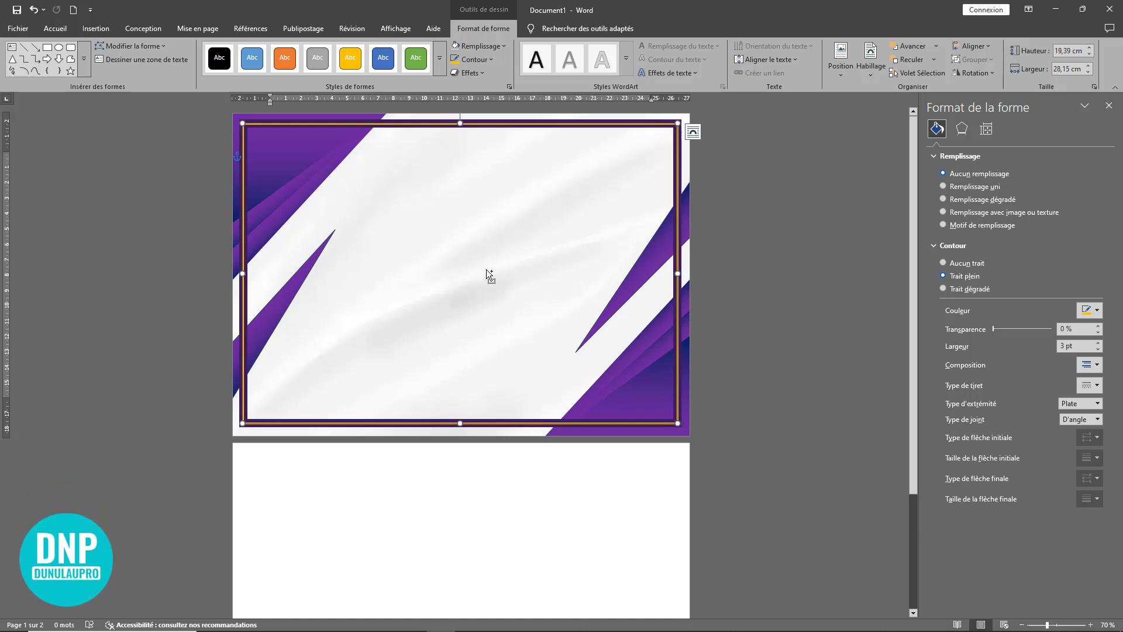
Step: Shift the golden frame slightly down off the purple frame and set the purple frame's outline width to 25 pt
{"action": "scroll", "coordinate": [486, 270], "scroll_direction": "up", "scroll_amount": 4}
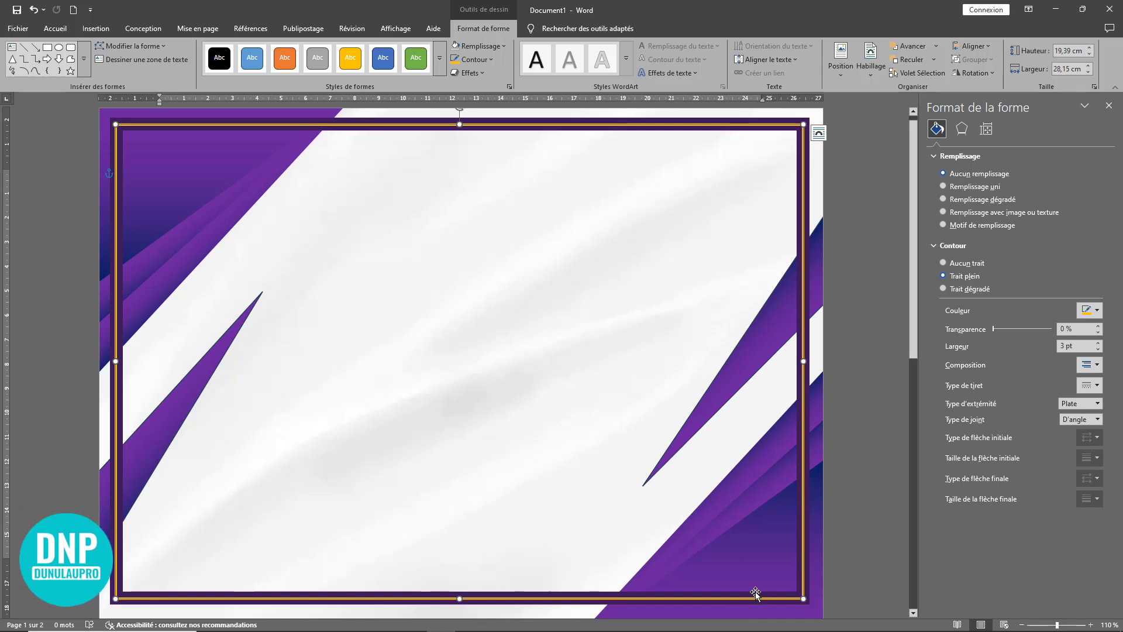
{"action": "left_click", "coordinate": [659, 519]}
{"action": "scroll", "coordinate": [724, 574], "scroll_direction": "down", "scroll_amount": 4}
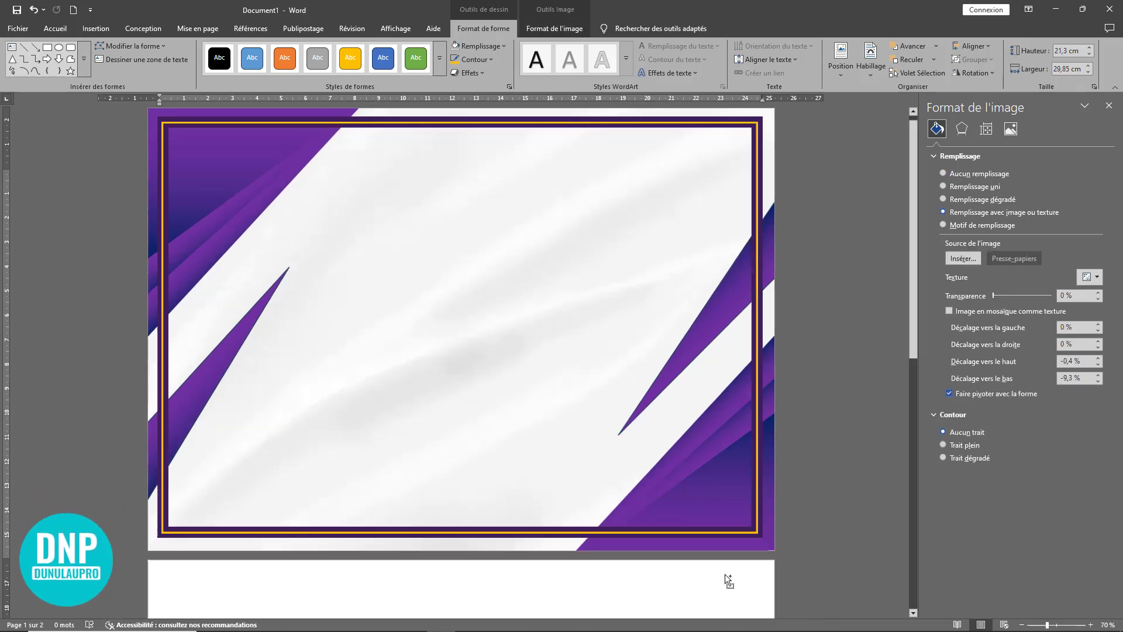
{"action": "scroll", "coordinate": [725, 574], "scroll_direction": "up", "scroll_amount": 8}
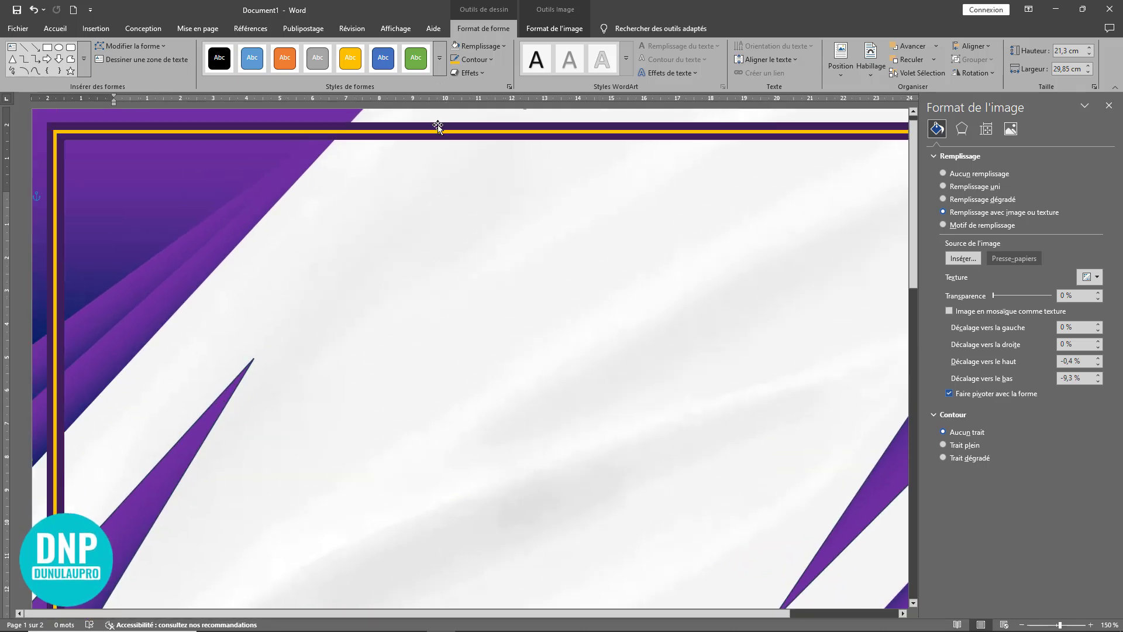
{"action": "left_click", "coordinate": [437, 125]}
{"action": "left_click", "coordinate": [439, 119]}
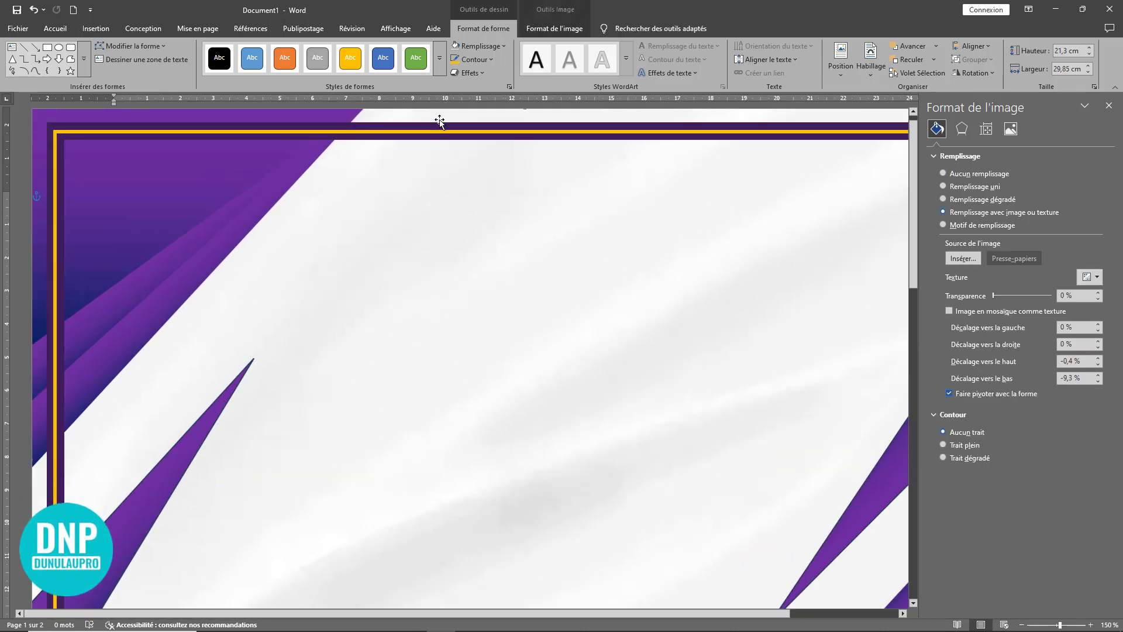
{"action": "left_click", "coordinate": [456, 138]}
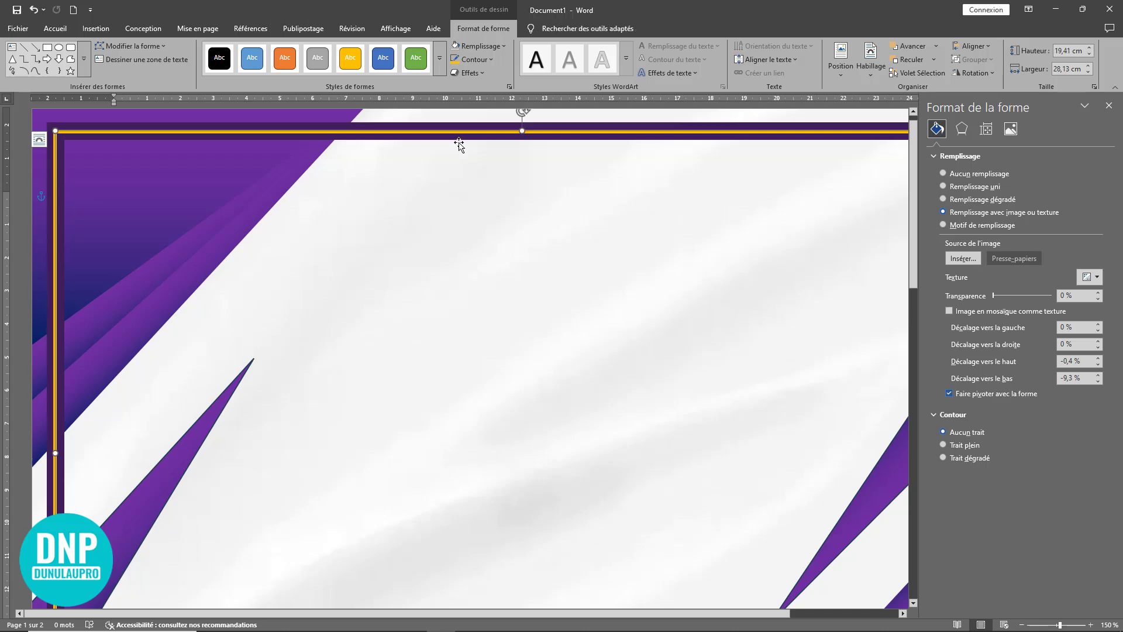
{"action": "left_click", "coordinate": [439, 139]}
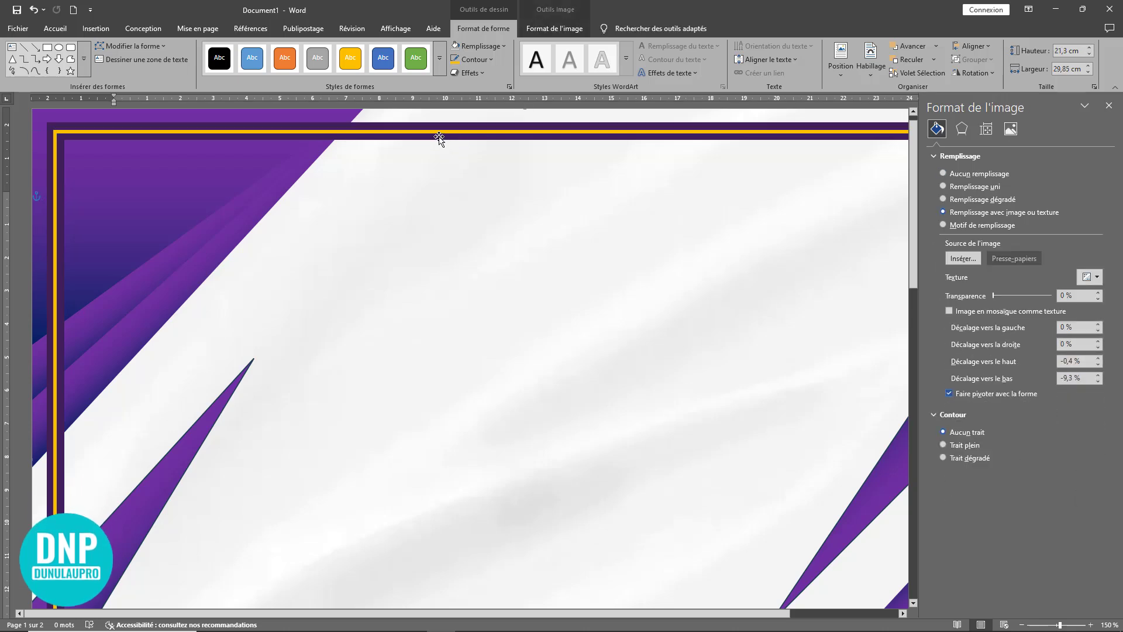
{"action": "left_click", "coordinate": [440, 134]}
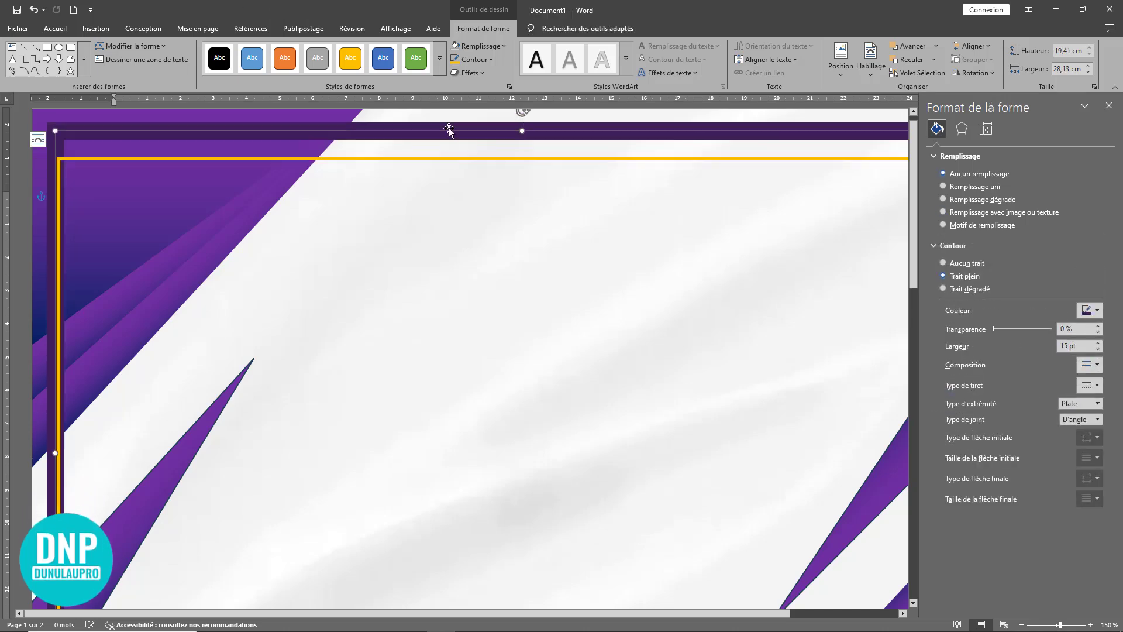
{"action": "double_click", "coordinate": [1064, 346]}
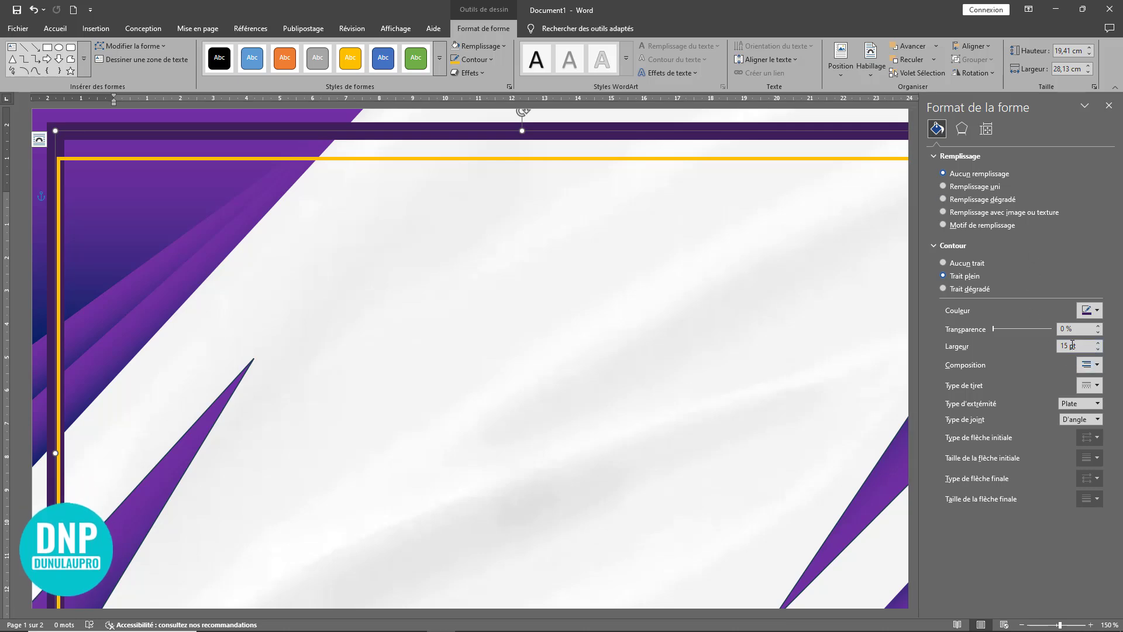
{"action": "type", "text": "25"}
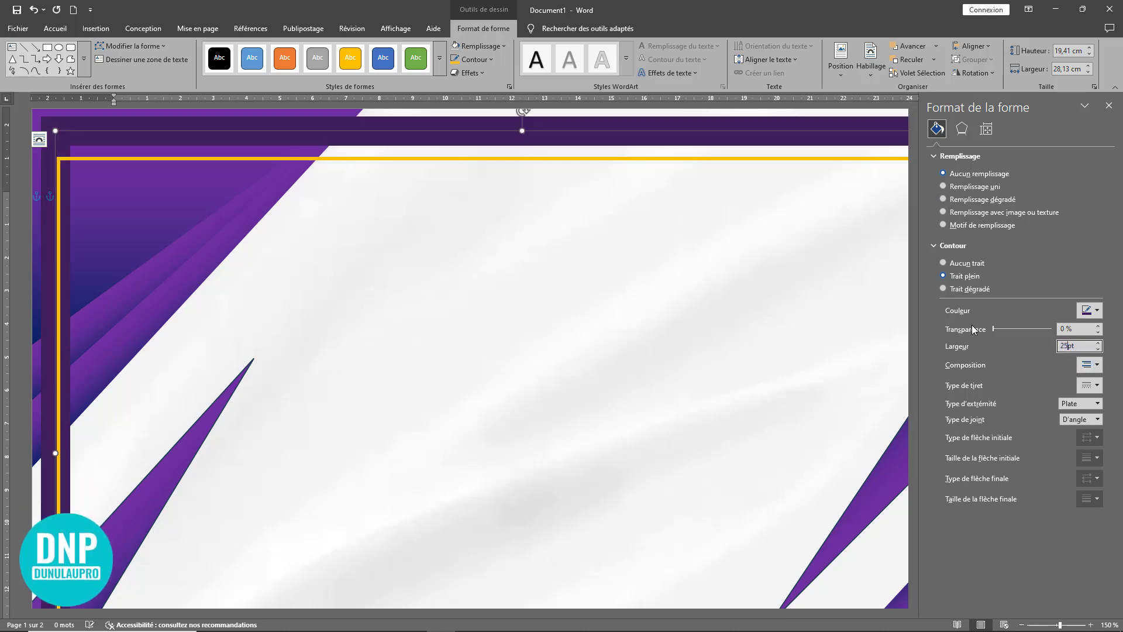
{"action": "key", "text": "Return"}
Step: Move the golden frame back up onto the thick purple frame so it lies within the purple border
{"action": "scroll", "coordinate": [585, 294], "scroll_direction": "down", "scroll_amount": 3, "text": "ctrl"}
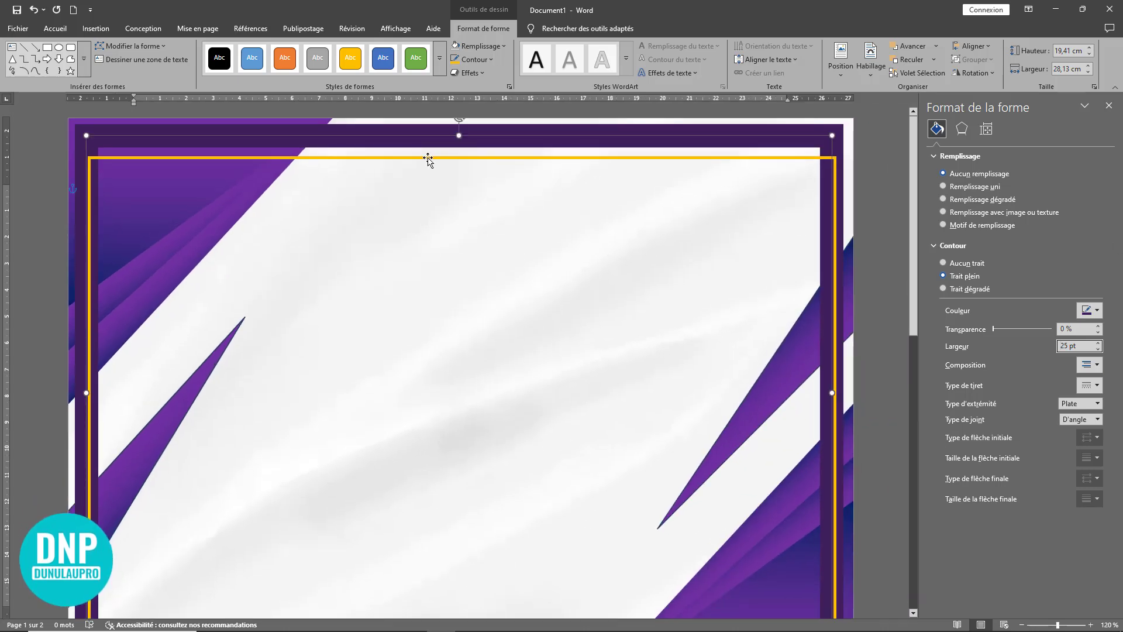
{"action": "left_click_drag", "start_coordinate": [427, 158], "coordinate": [423, 136]}
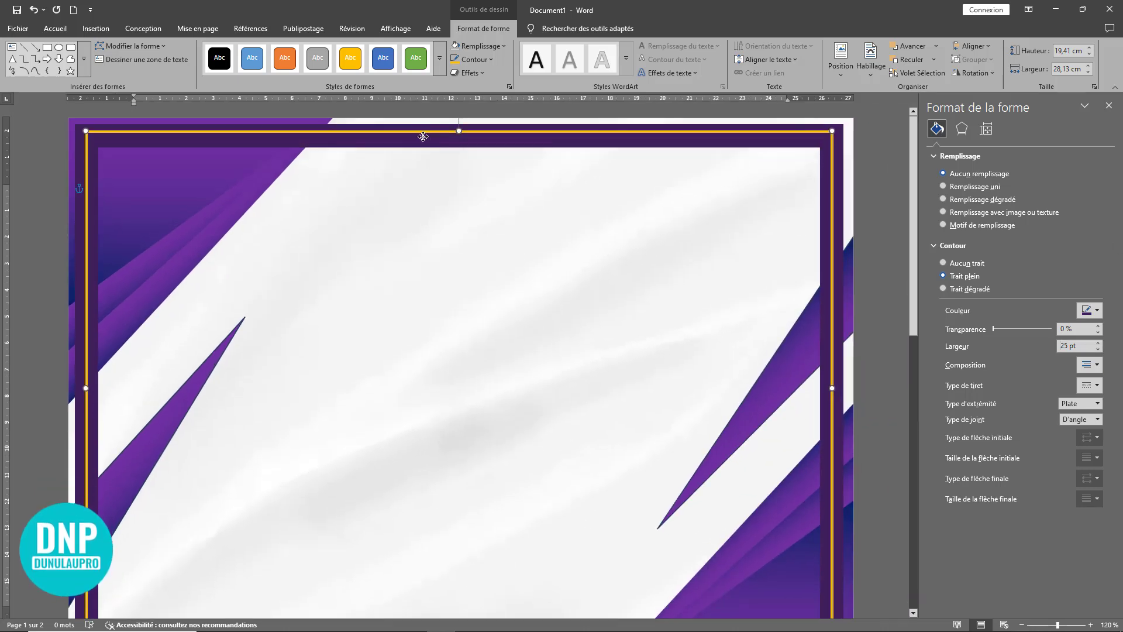
{"action": "scroll", "coordinate": [465, 290], "scroll_direction": "down", "scroll_amount": 3, "text": "ctrl"}
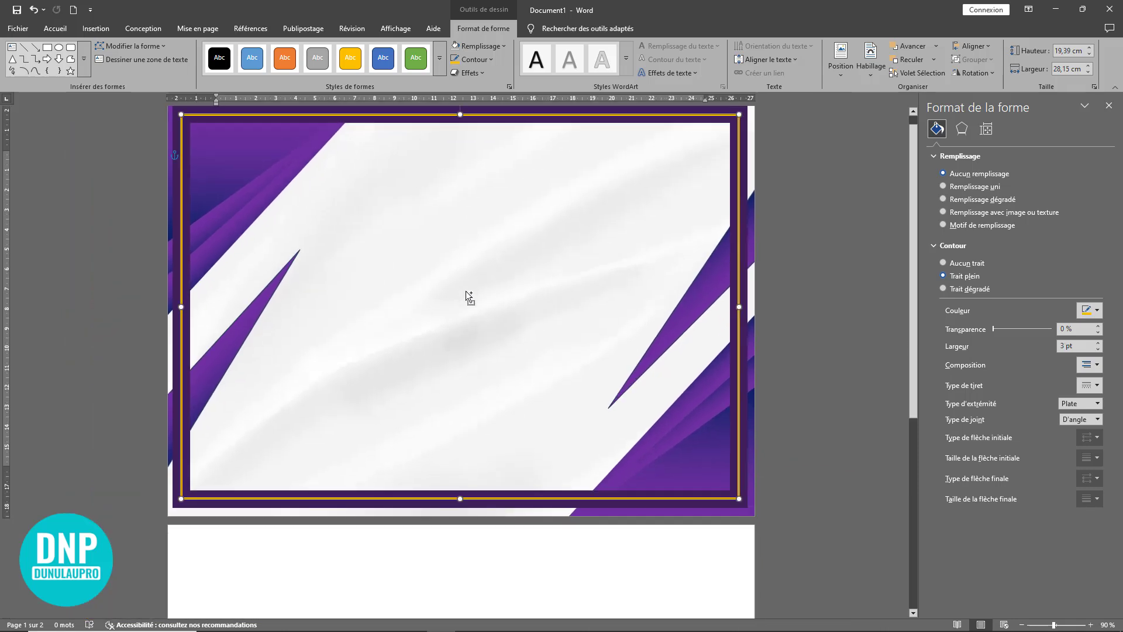
Step: Switch the golden frame's outline to a gradient line with a 25% darker gold first stop and an 80% lighter gold second stop
{"action": "scroll", "coordinate": [465, 290], "scroll_direction": "up", "scroll_amount": 3, "text": "ctrl"}
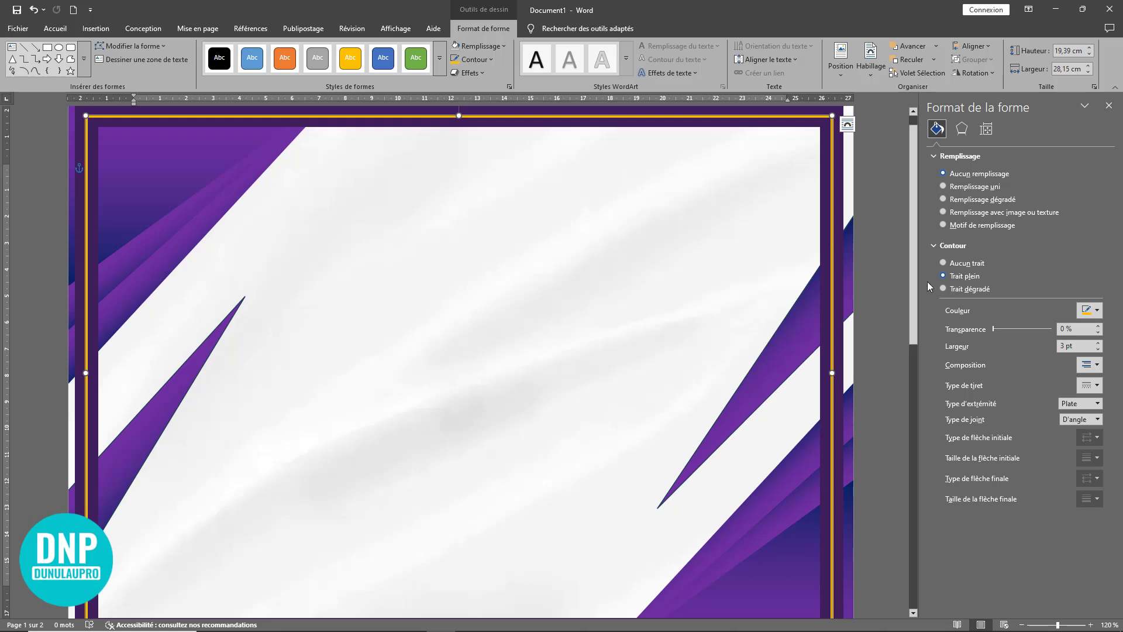
{"action": "left_click", "coordinate": [943, 289]}
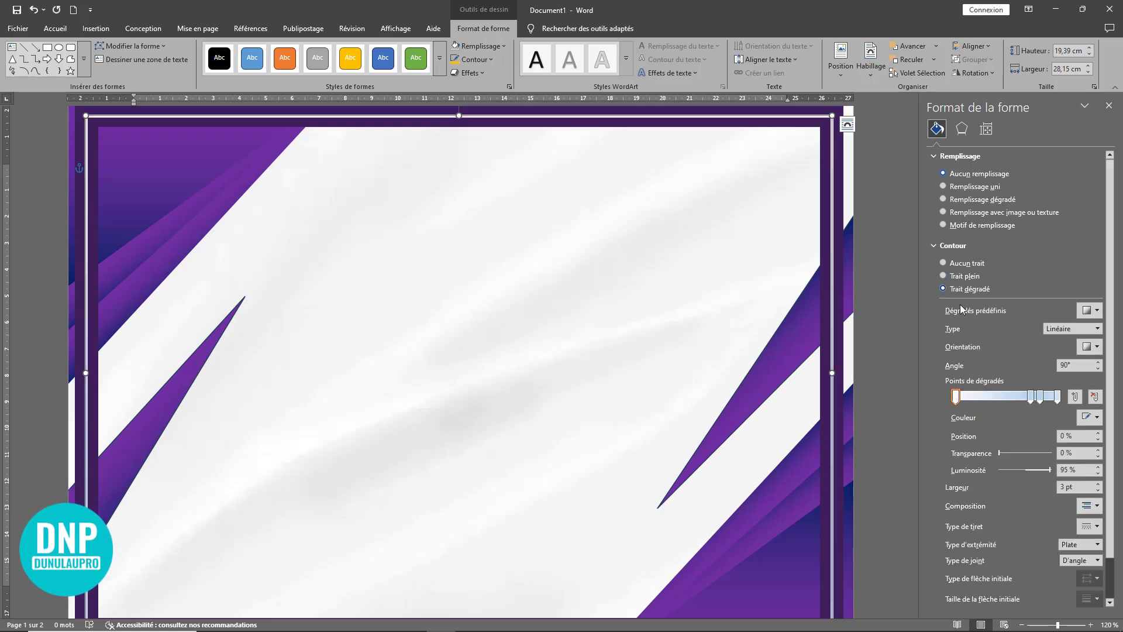
{"action": "left_click", "coordinate": [1097, 418]}
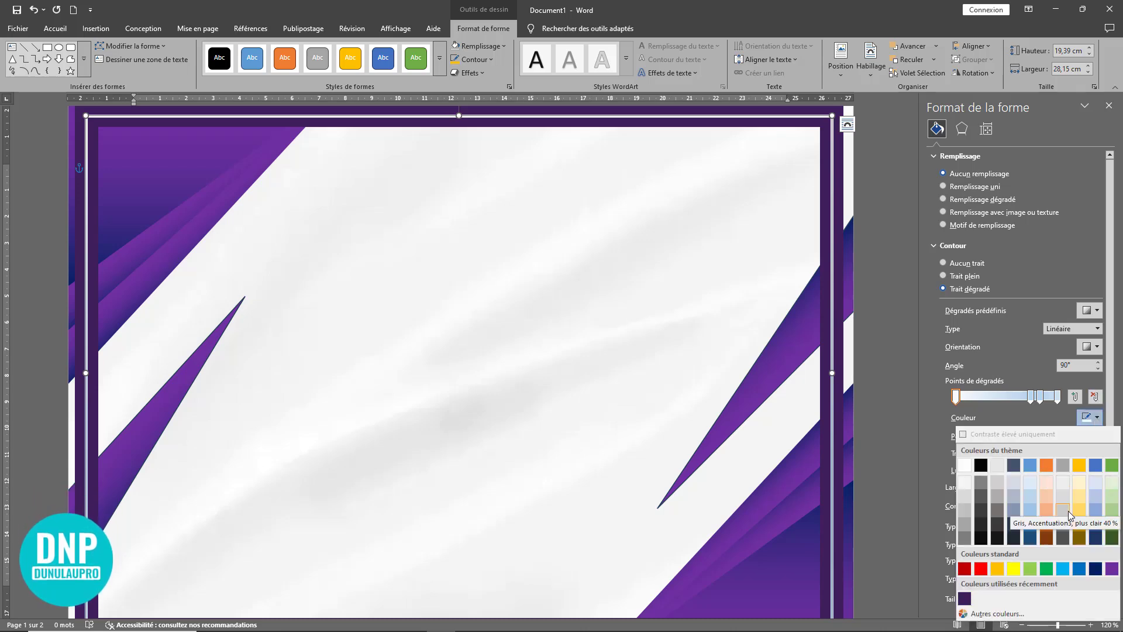
{"action": "left_click", "coordinate": [1080, 520]}
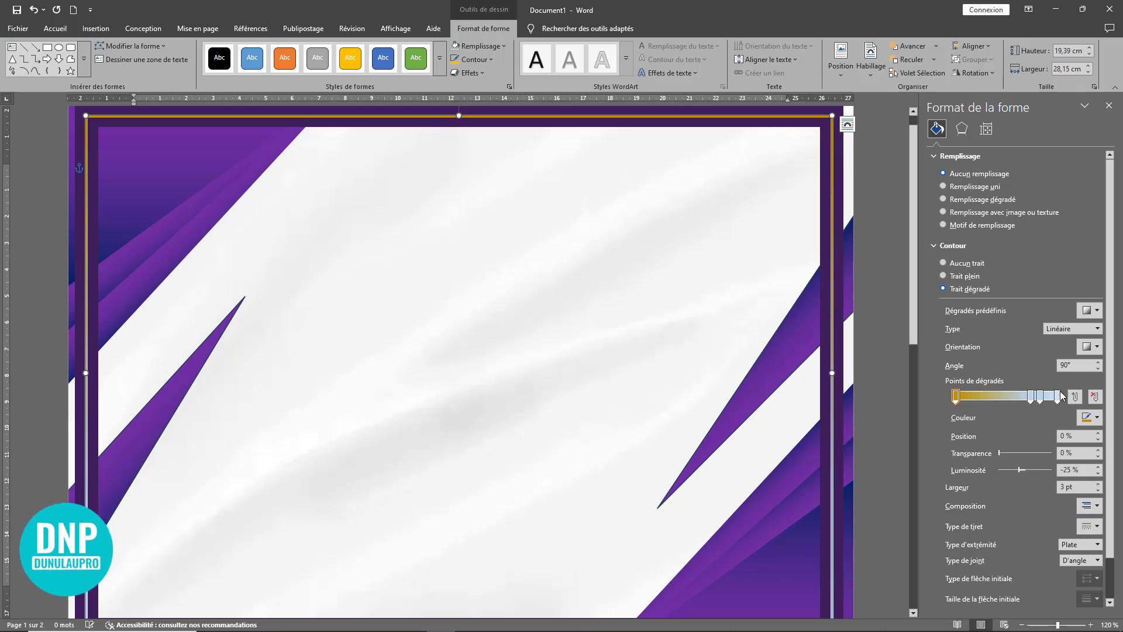
{"action": "left_click", "coordinate": [1030, 397]}
{"action": "left_click", "coordinate": [1098, 417]}
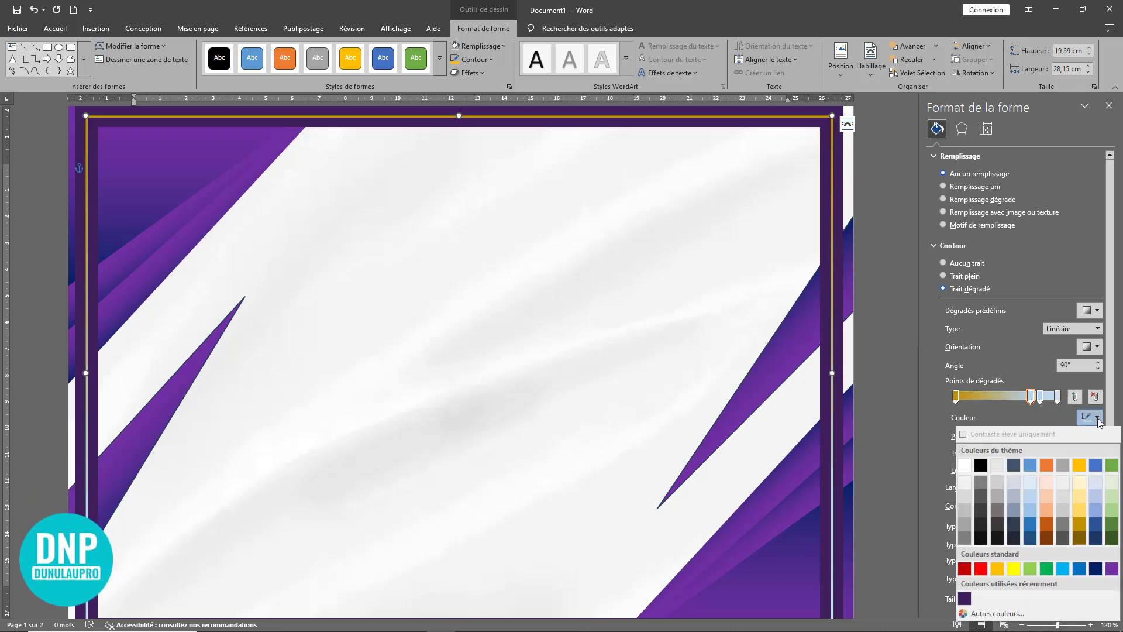
{"action": "left_click", "coordinate": [1082, 481]}
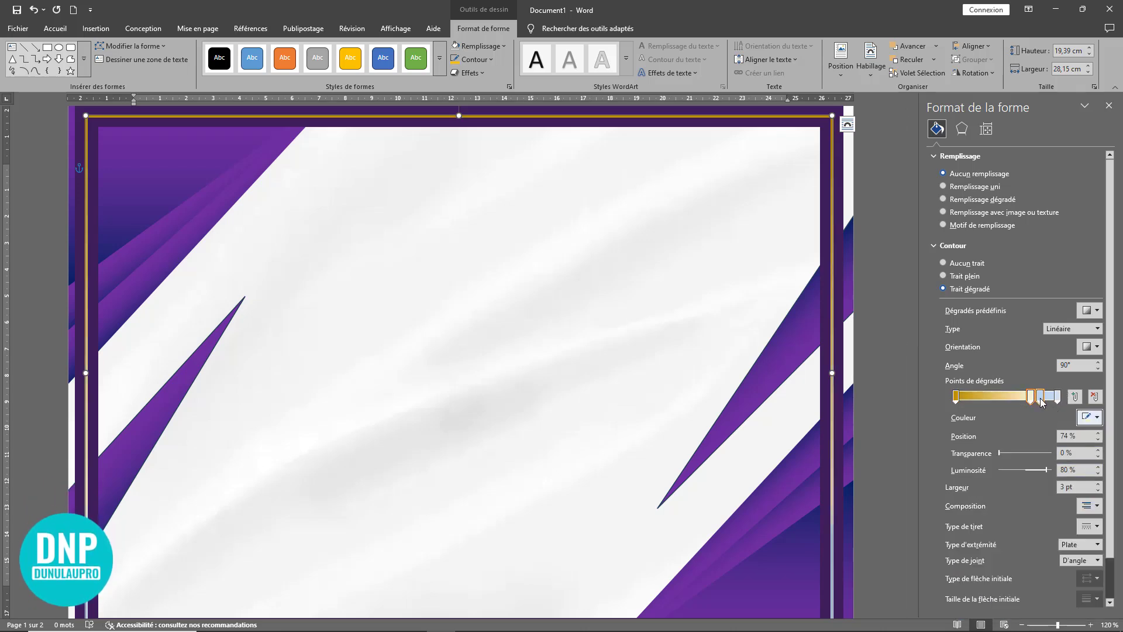
Step: Complete the frame's outline gradient with a 50% darker gold third stop at 60% and a light gold last stop, spacing the middle stops apart
{"action": "left_click", "coordinate": [1097, 417]}
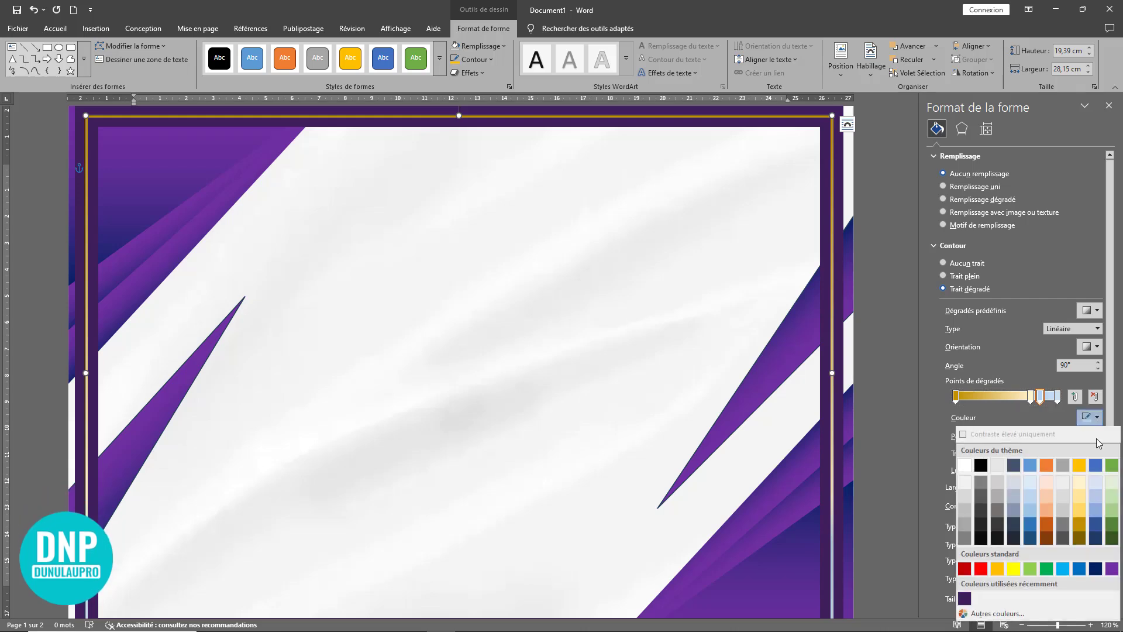
{"action": "left_click", "coordinate": [1080, 540]}
{"action": "mouse_move", "coordinate": [1031, 397]}
{"action": "left_mouse_down"}
{"action": "mouse_move", "coordinate": [988, 407]}
{"action": "mouse_move", "coordinate": [1015, 400]}
{"action": "left_mouse_up"}
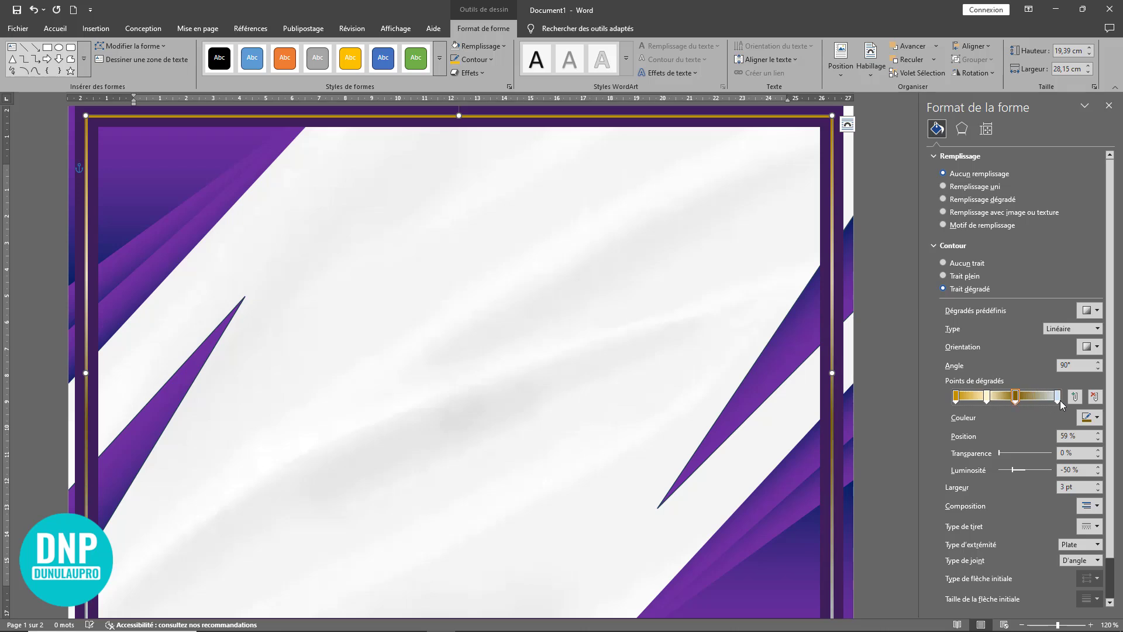
{"action": "left_click", "coordinate": [1057, 396]}
{"action": "left_click", "coordinate": [1096, 418]}
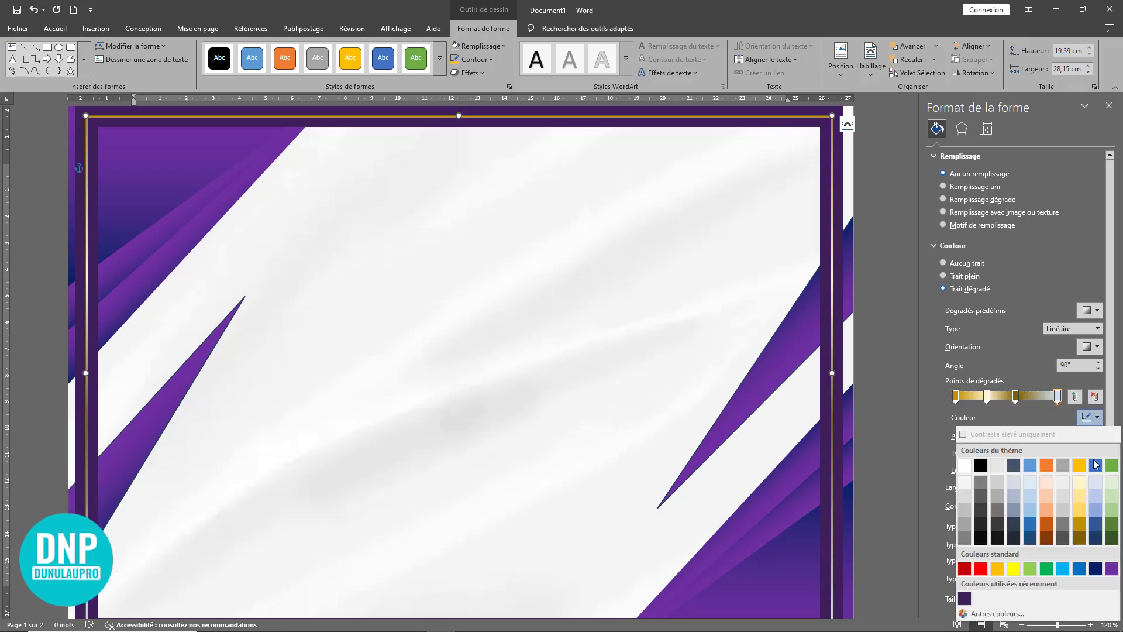
{"action": "left_click", "coordinate": [1080, 494]}
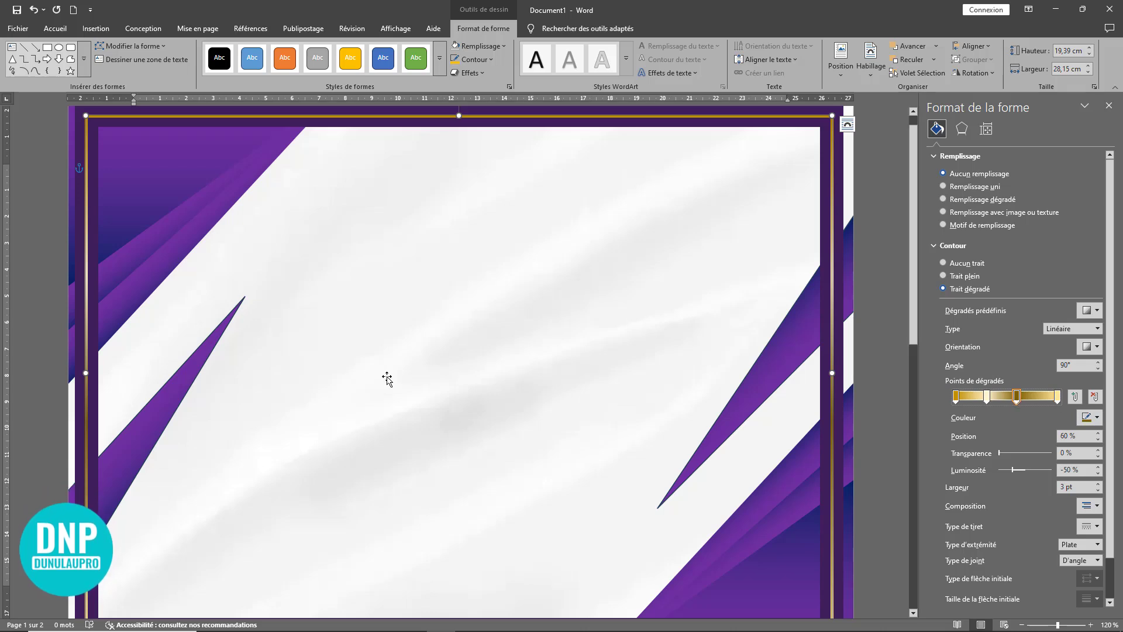
{"action": "scroll", "coordinate": [520, 364], "scroll_direction": "down", "scroll_amount": 4}
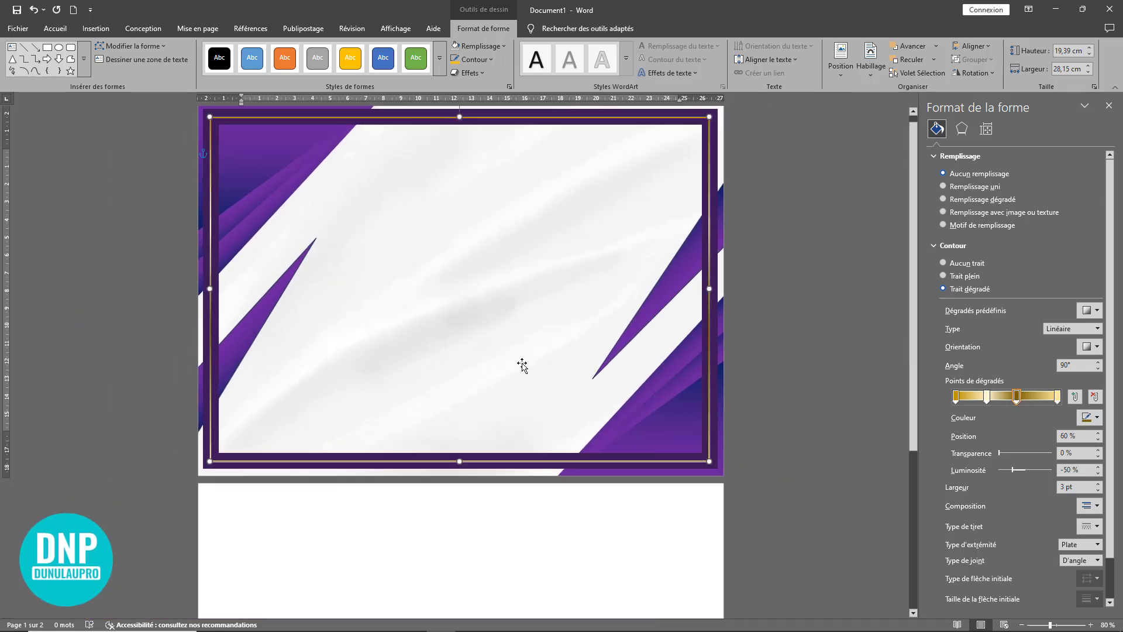
{"action": "scroll", "coordinate": [522, 369], "scroll_direction": "up", "scroll_amount": 1}
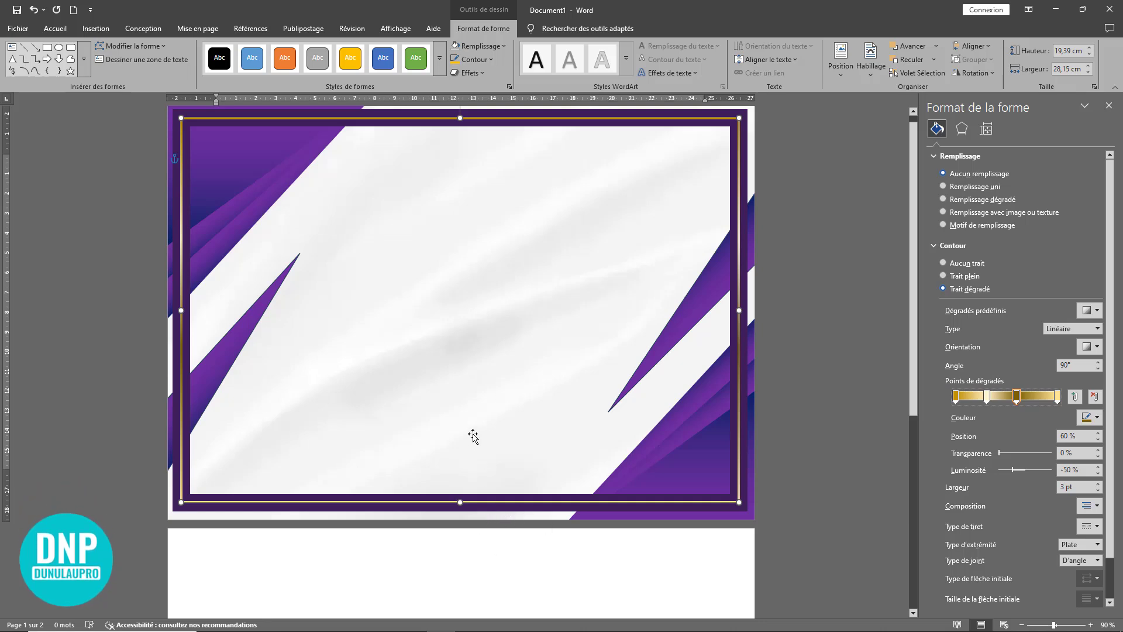
Step: Draw a rounded rectangle about 1.92 by 13.9 cm near the page's upper centre and round its ends fully
{"action": "left_click", "coordinate": [55, 28]}
{"action": "left_click", "coordinate": [95, 28]}
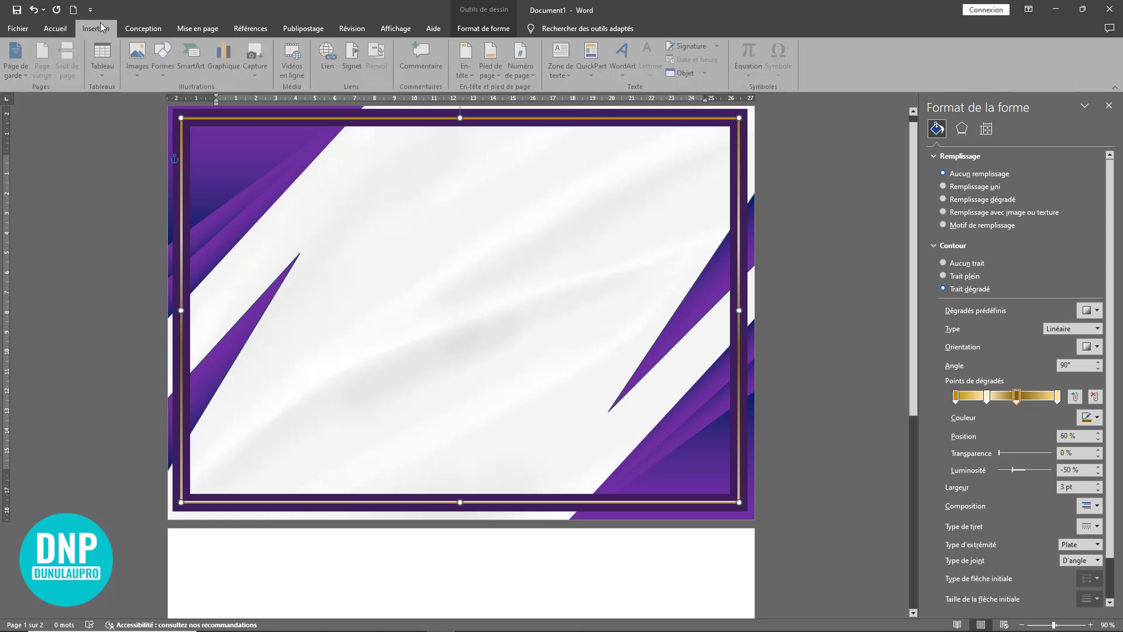
{"action": "left_click", "coordinate": [165, 59]}
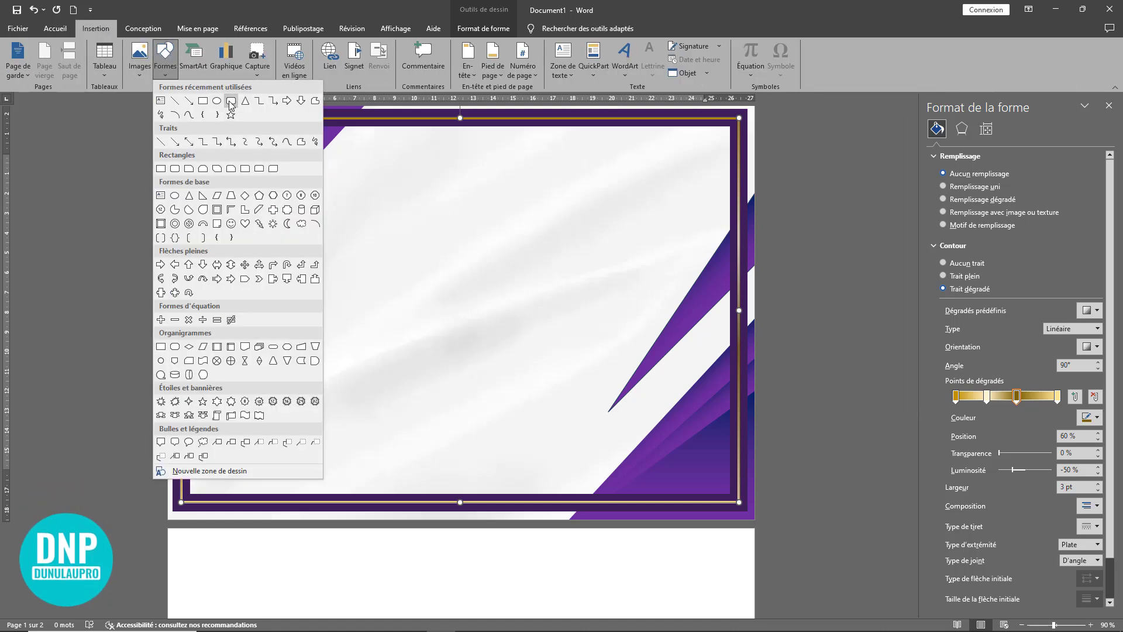
{"action": "left_click", "coordinate": [231, 104]}
{"action": "mouse_move", "coordinate": [338, 170]}
{"action": "left_mouse_down"}
{"action": "mouse_move", "coordinate": [594, 218]}
{"action": "mouse_move", "coordinate": [653, 209]}
{"action": "mouse_move", "coordinate": [607, 207]}
{"action": "left_mouse_up"}
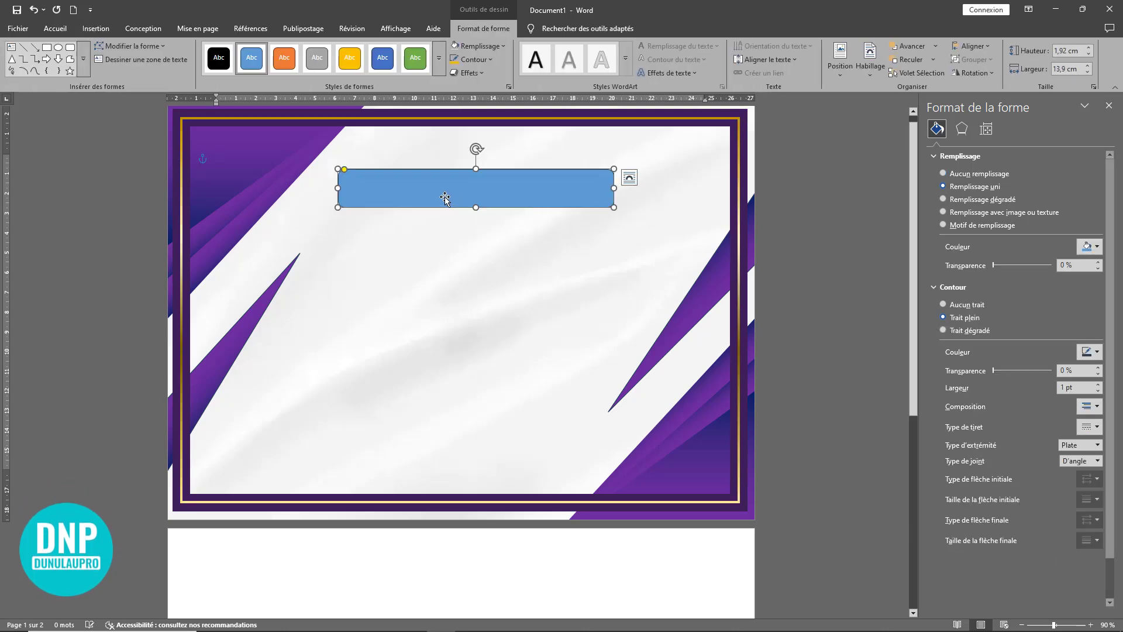
{"action": "mouse_move", "coordinate": [384, 183]}
{"action": "left_mouse_down"}
{"action": "mouse_move", "coordinate": [360, 162]}
{"action": "mouse_move", "coordinate": [391, 174]}
{"action": "left_mouse_up"}
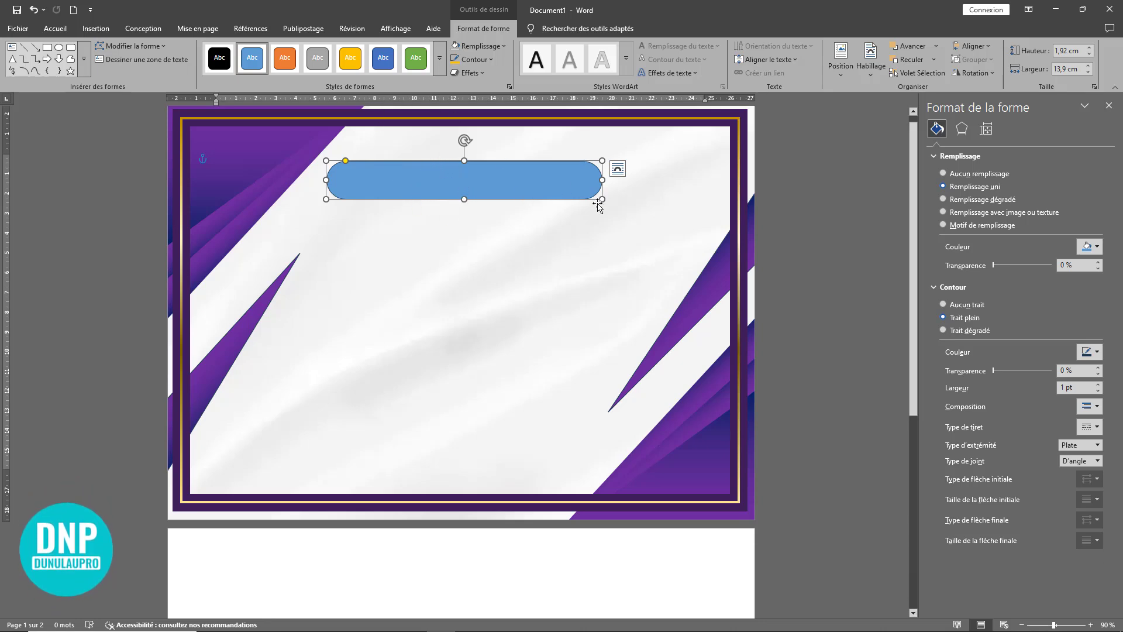
Step: Try a gradient outline on the rounded bar, moving its middle stops to 41% and 74% and colouring the first stop dark blue
{"action": "left_click", "coordinate": [969, 331]}
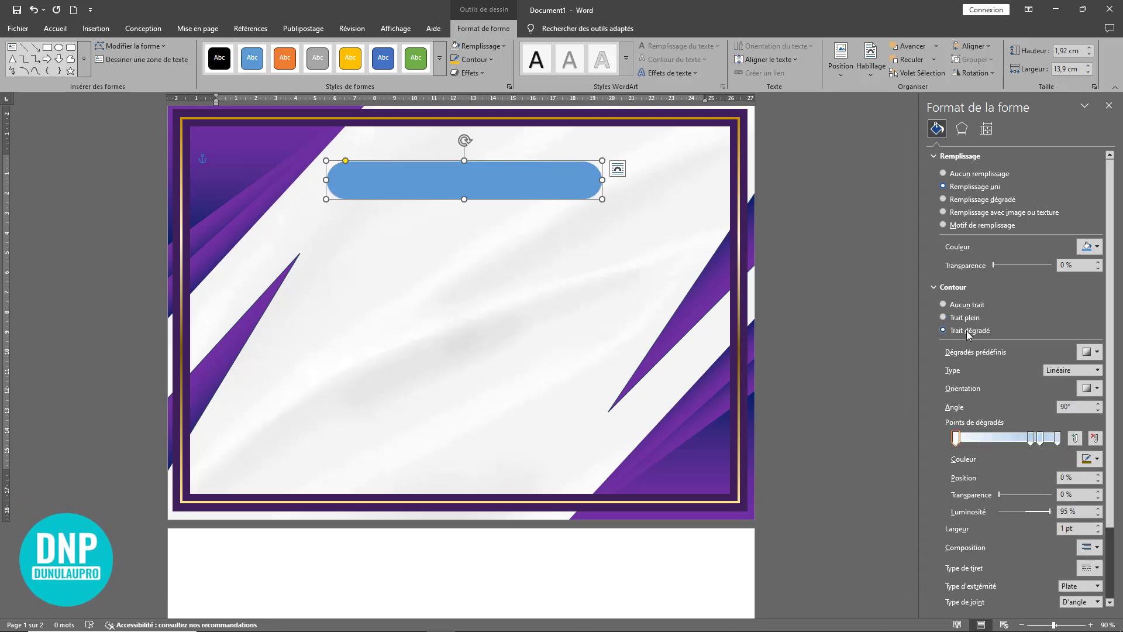
{"action": "mouse_move", "coordinate": [1030, 440]}
{"action": "left_mouse_down"}
{"action": "mouse_move", "coordinate": [998, 443]}
{"action": "mouse_move", "coordinate": [1030, 441]}
{"action": "left_mouse_up"}
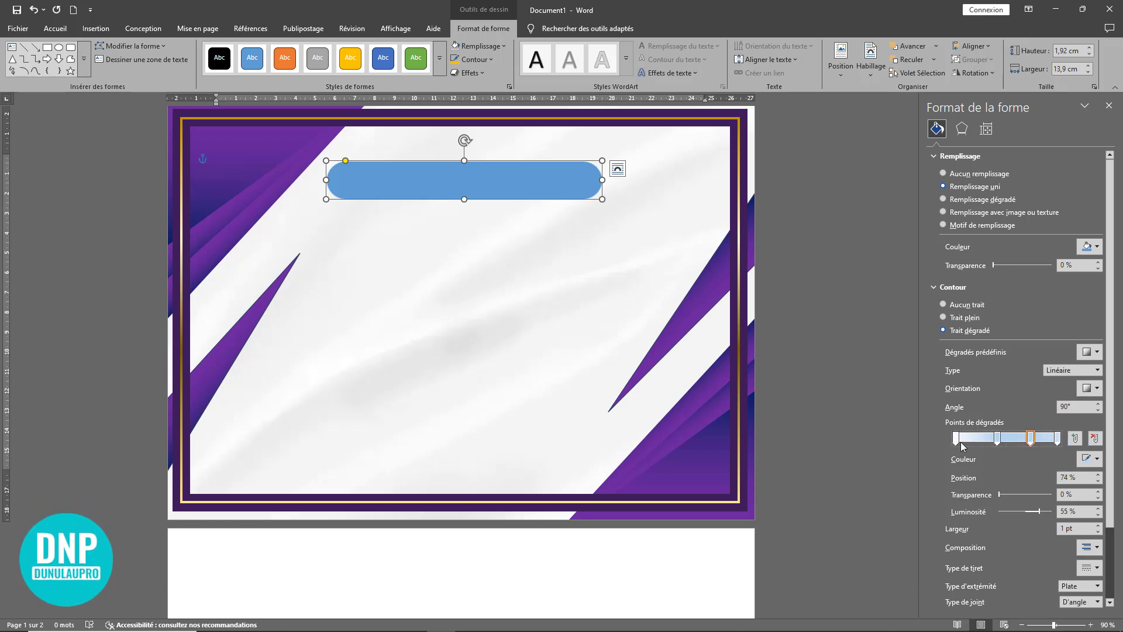
{"action": "left_click", "coordinate": [1096, 459]}
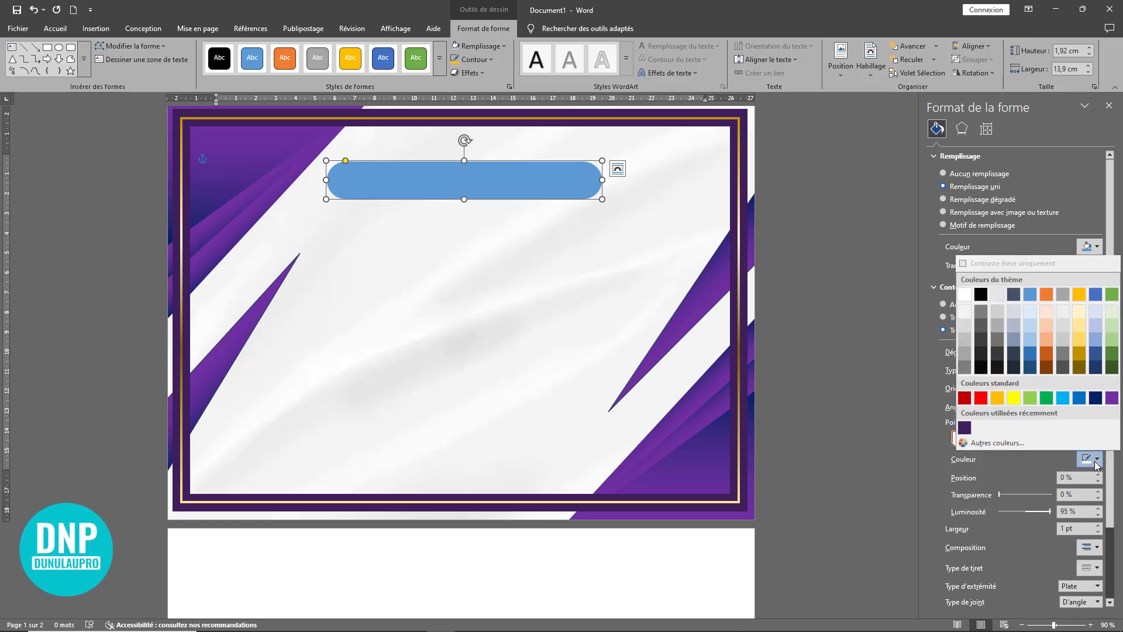
{"action": "left_click", "coordinate": [1095, 398]}
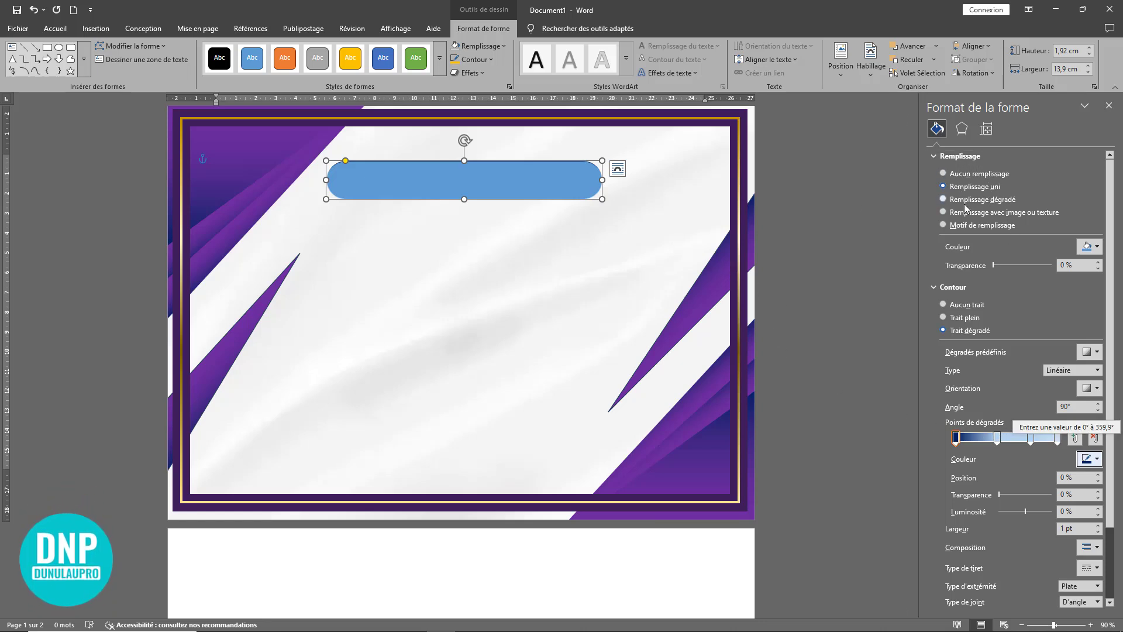
Step: Give the rounded bar a gradient fill with a standard purple first stop and a 40% lighter gold second stop at 41%
{"action": "left_click", "coordinate": [982, 200]}
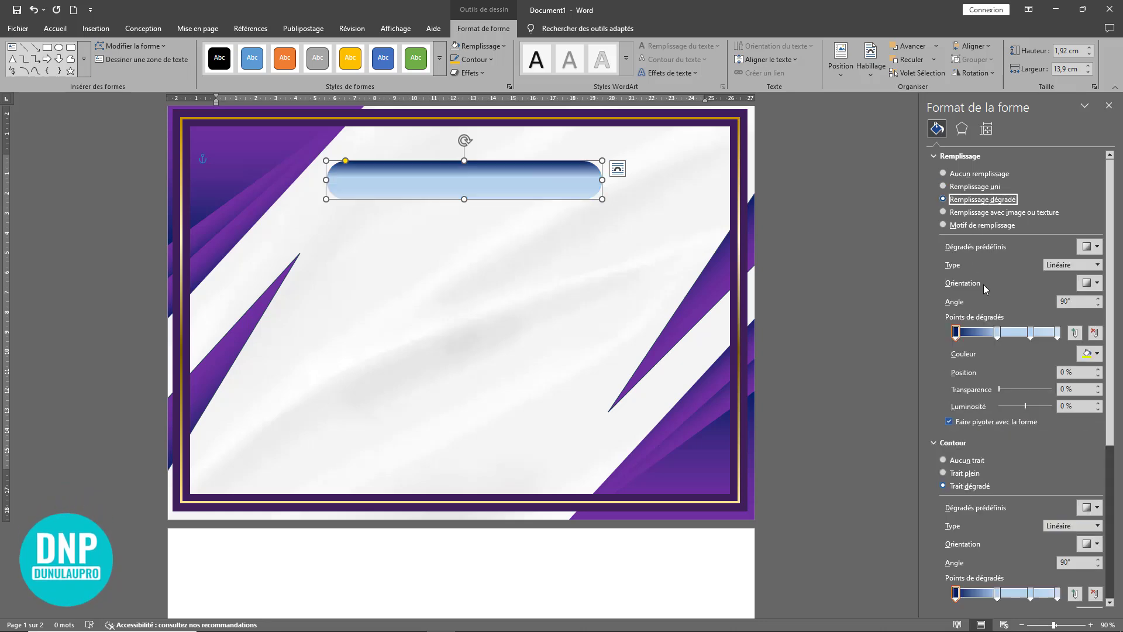
{"action": "left_click", "coordinate": [1098, 355]}
{"action": "left_click", "coordinate": [1113, 503]}
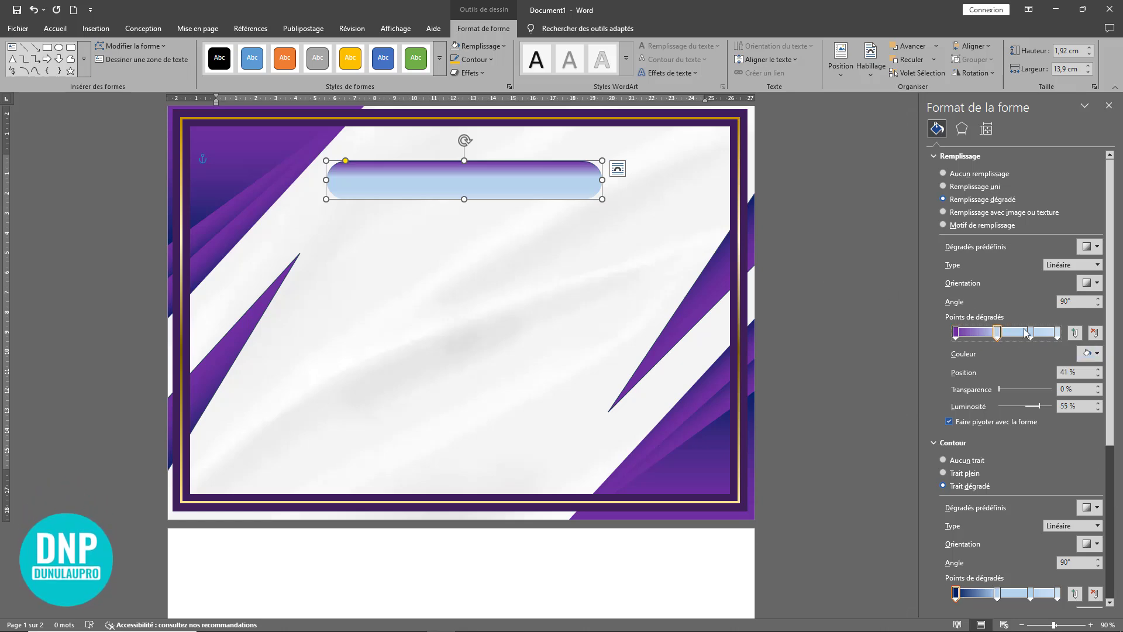
{"action": "left_click", "coordinate": [1098, 354]}
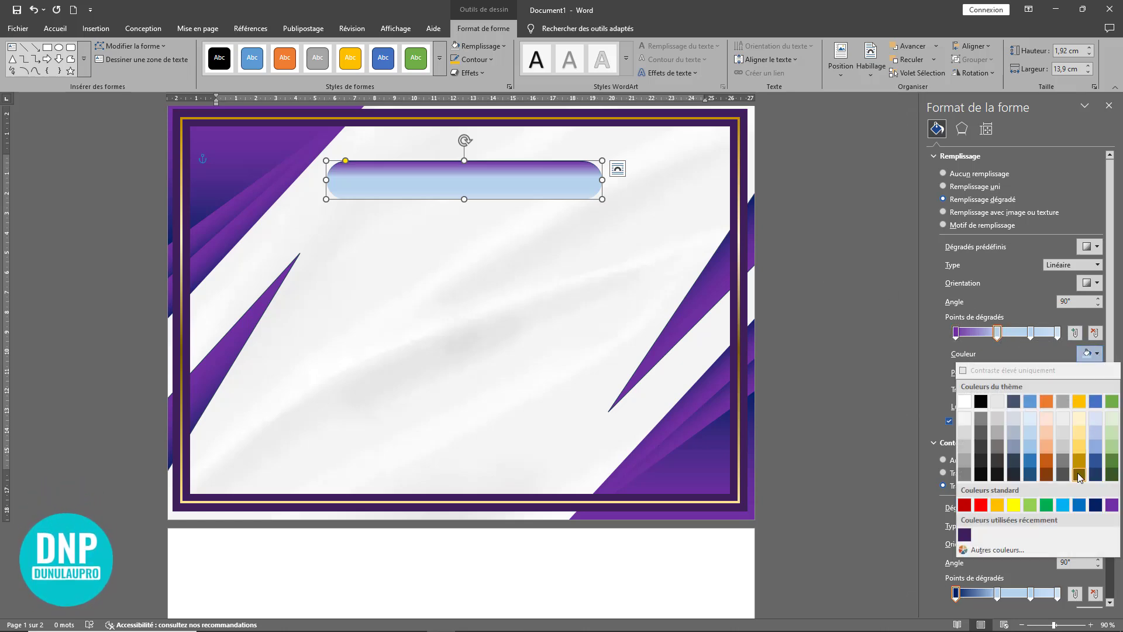
{"action": "left_click", "coordinate": [1080, 475]}
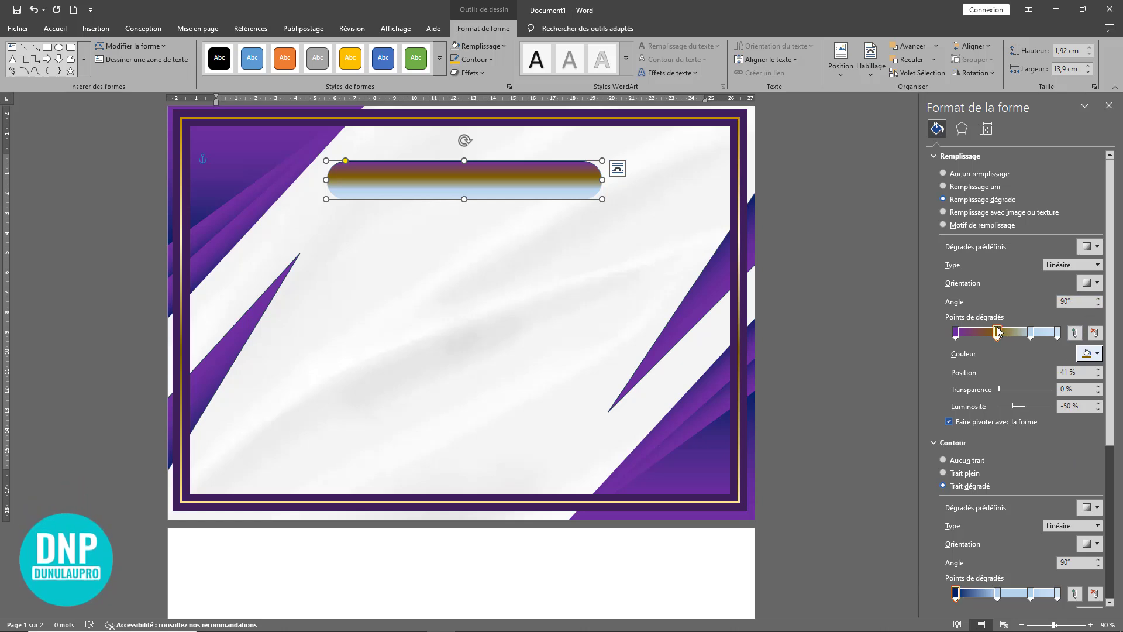
{"action": "left_click", "coordinate": [1098, 354]}
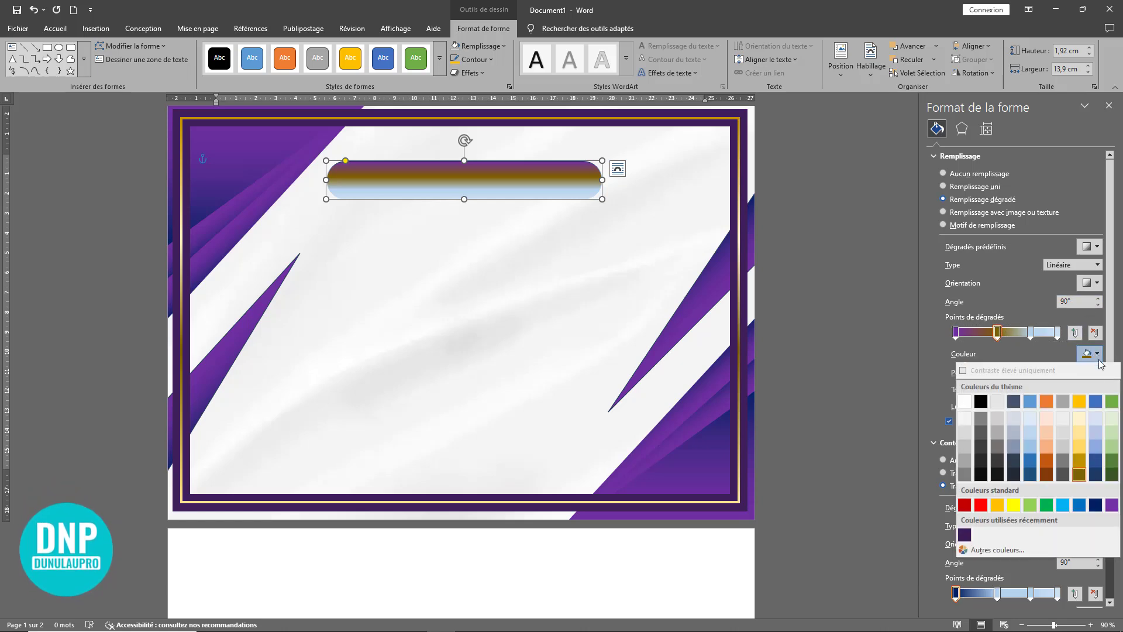
{"action": "left_click", "coordinate": [1080, 448]}
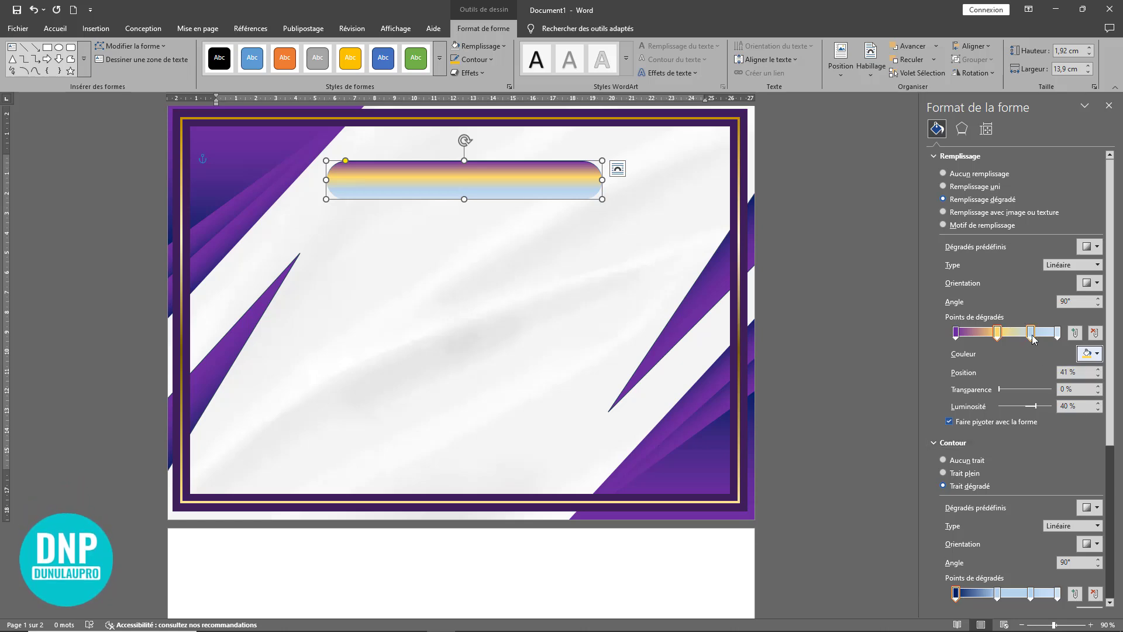
Step: End the bar's fill gradient in purple by recolouring the third stop, deleting the pale blue last stop and moving the purple one to 92%
{"action": "left_click", "coordinate": [1098, 354]}
{"action": "left_click", "coordinate": [1110, 506]}
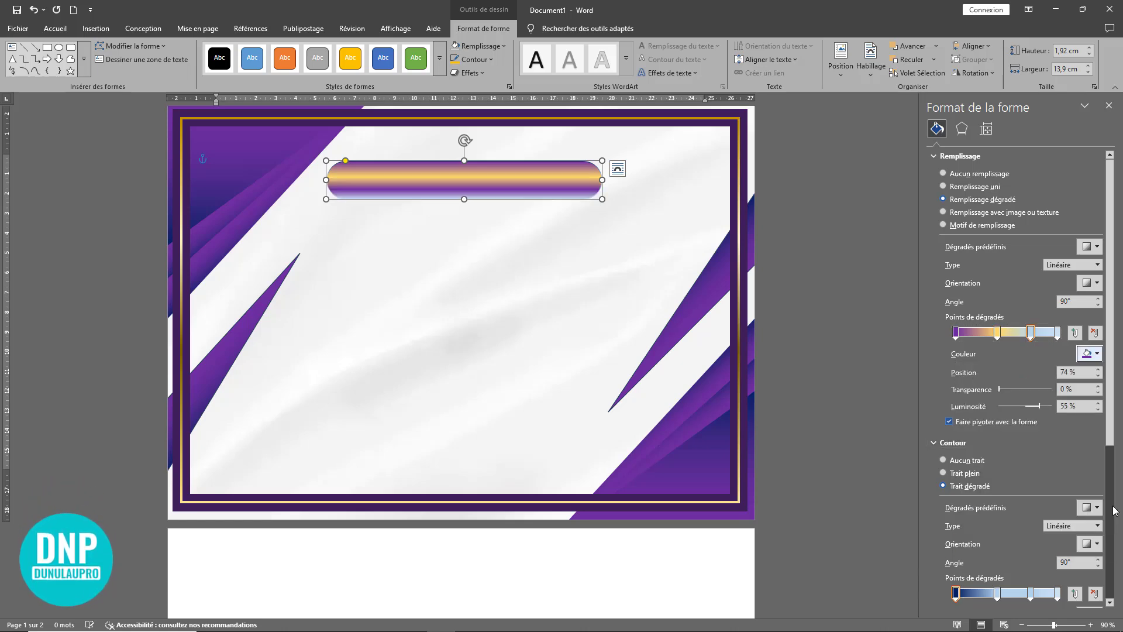
{"action": "left_click", "coordinate": [1057, 333]}
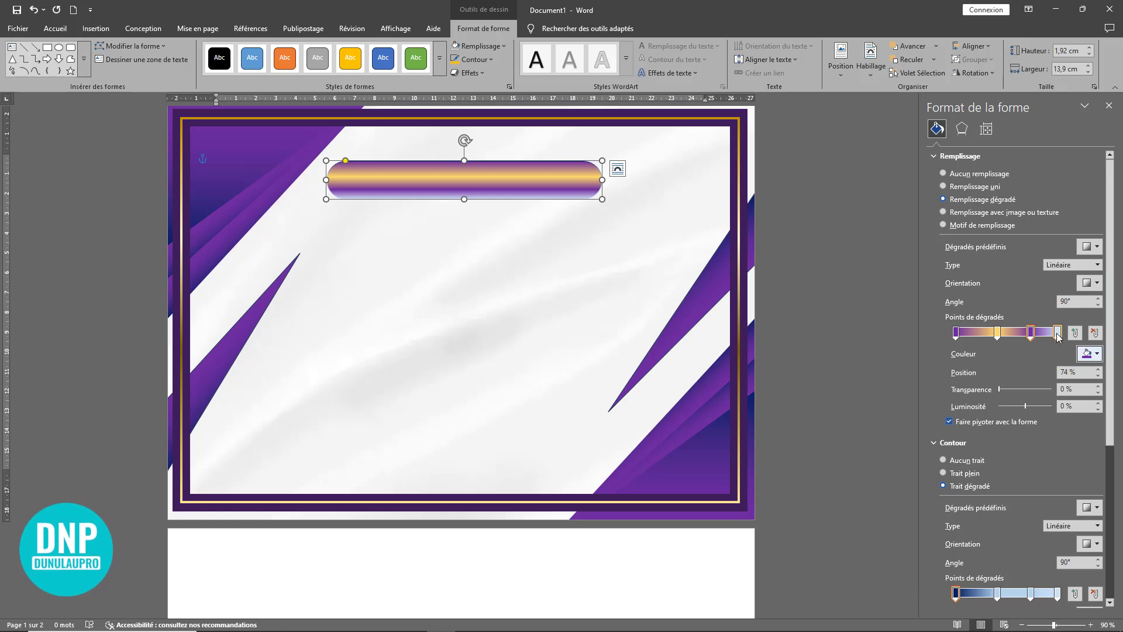
{"action": "left_click", "coordinate": [1095, 333]}
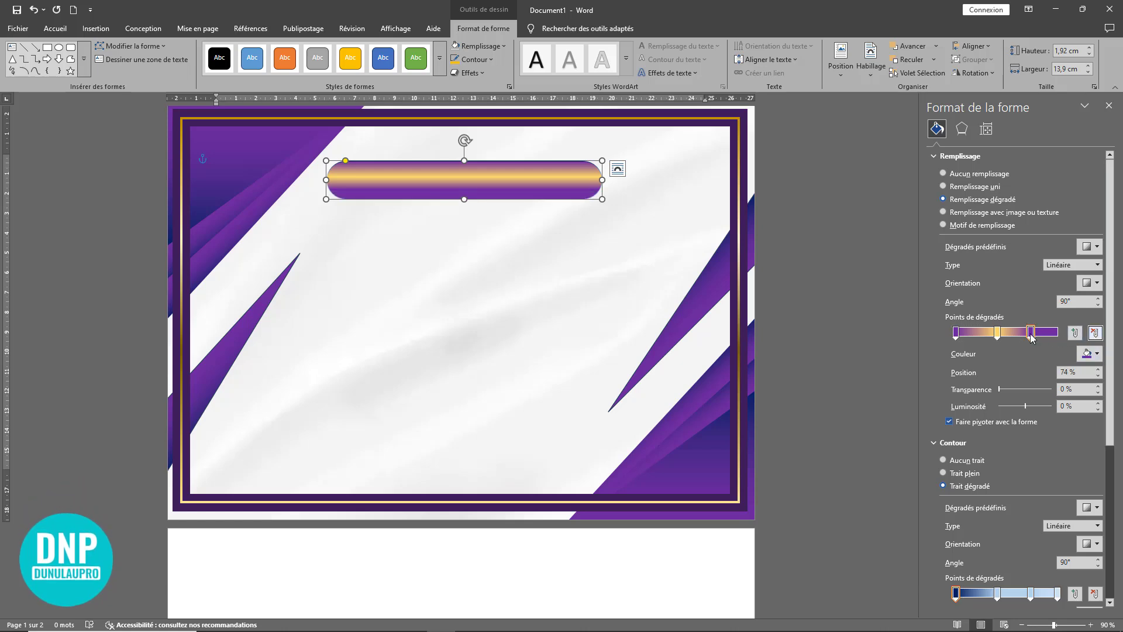
{"action": "left_click_drag", "start_coordinate": [1031, 334], "coordinate": [1058, 340]}
{"action": "left_click_drag", "start_coordinate": [1058, 338], "coordinate": [1049, 338]}
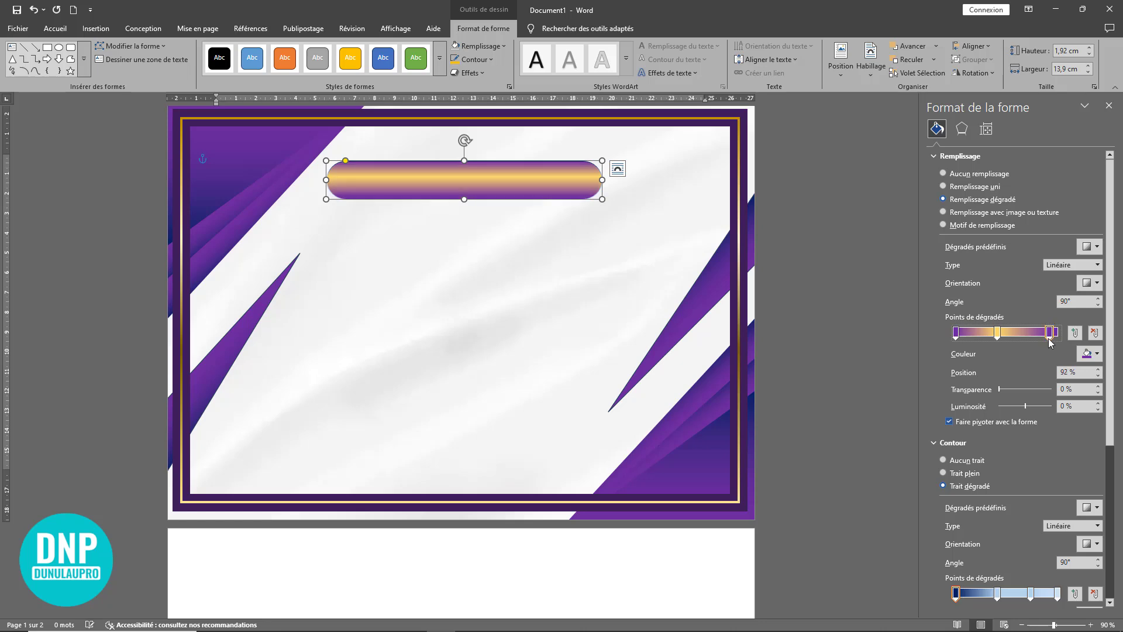
Step: Nudge the bar slightly, set its linear gradient fill to a 0° orientation and move the golden stop to 49%
{"action": "left_click_drag", "start_coordinate": [482, 188], "coordinate": [490, 189]}
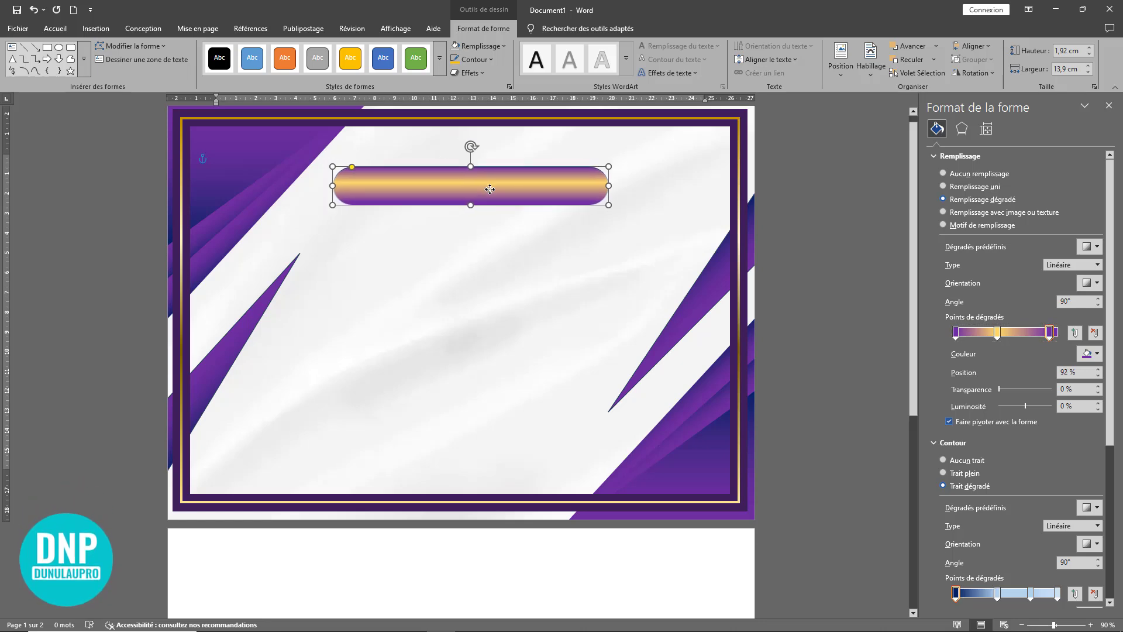
{"action": "left_click", "coordinate": [1091, 283]}
{"action": "left_click", "coordinate": [1082, 305]}
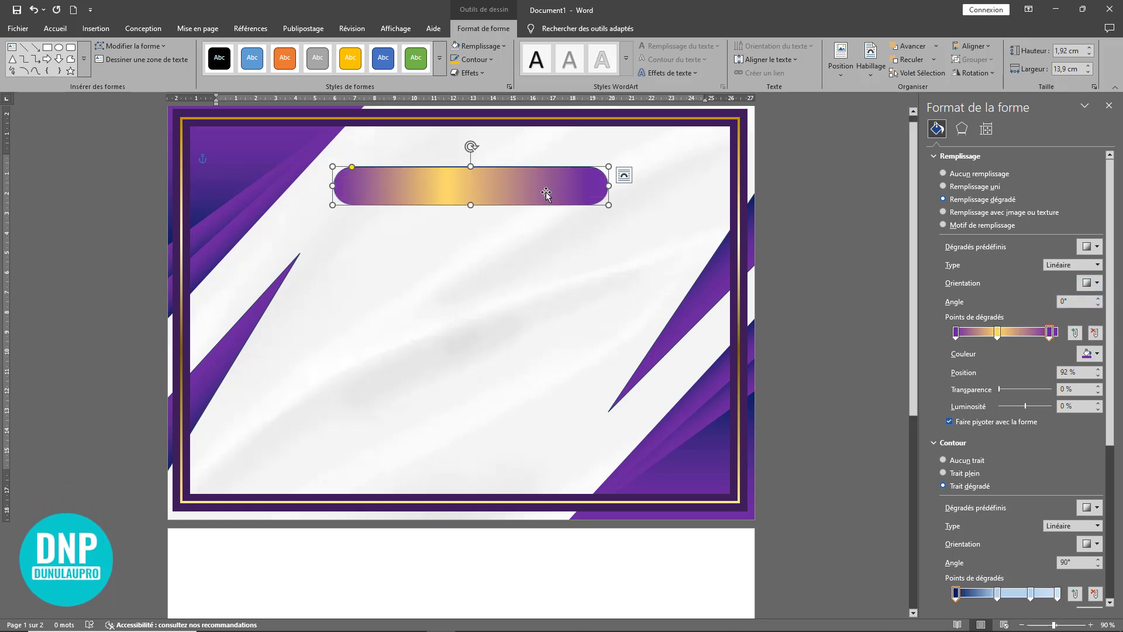
{"action": "mouse_move", "coordinate": [997, 333]}
{"action": "left_mouse_down"}
{"action": "mouse_move", "coordinate": [1017, 338]}
{"action": "mouse_move", "coordinate": [1006, 343]}
{"action": "left_mouse_up"}
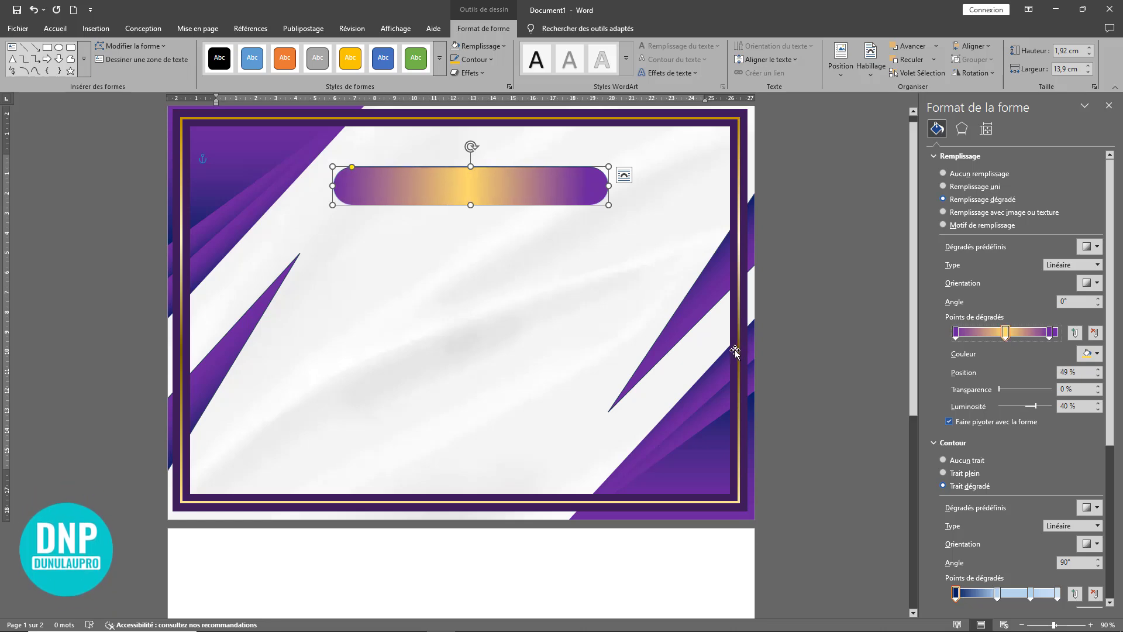
Step: Remove the outline from the rounded purple and gold bar
{"action": "left_click", "coordinate": [432, 289]}
{"action": "left_click", "coordinate": [493, 201]}
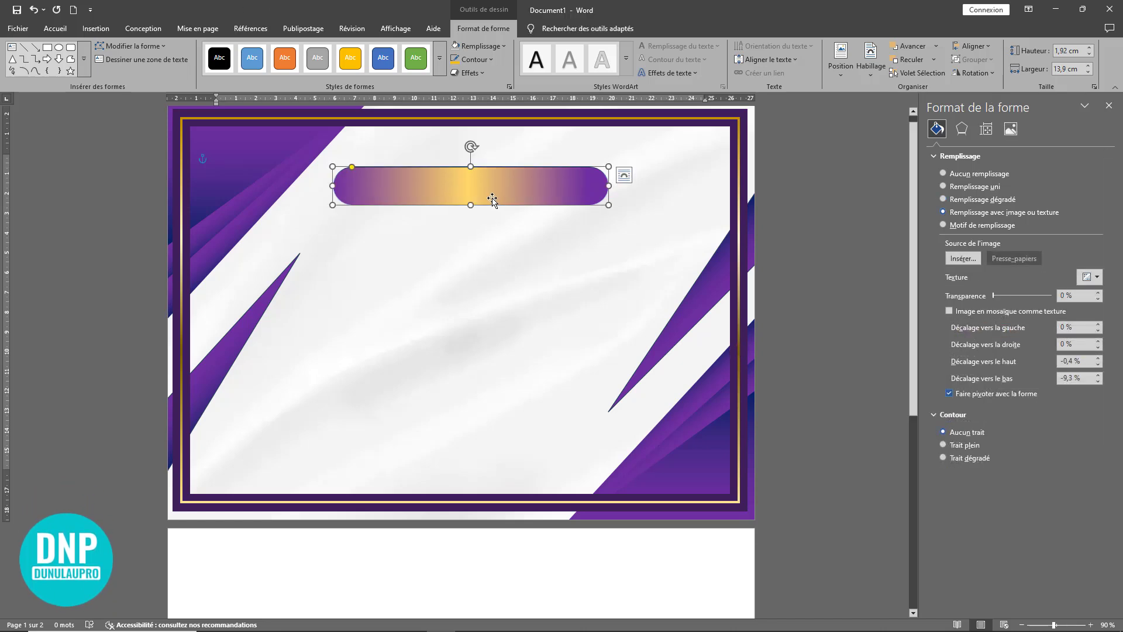
{"action": "left_click", "coordinate": [473, 61]}
{"action": "left_click", "coordinate": [499, 296]}
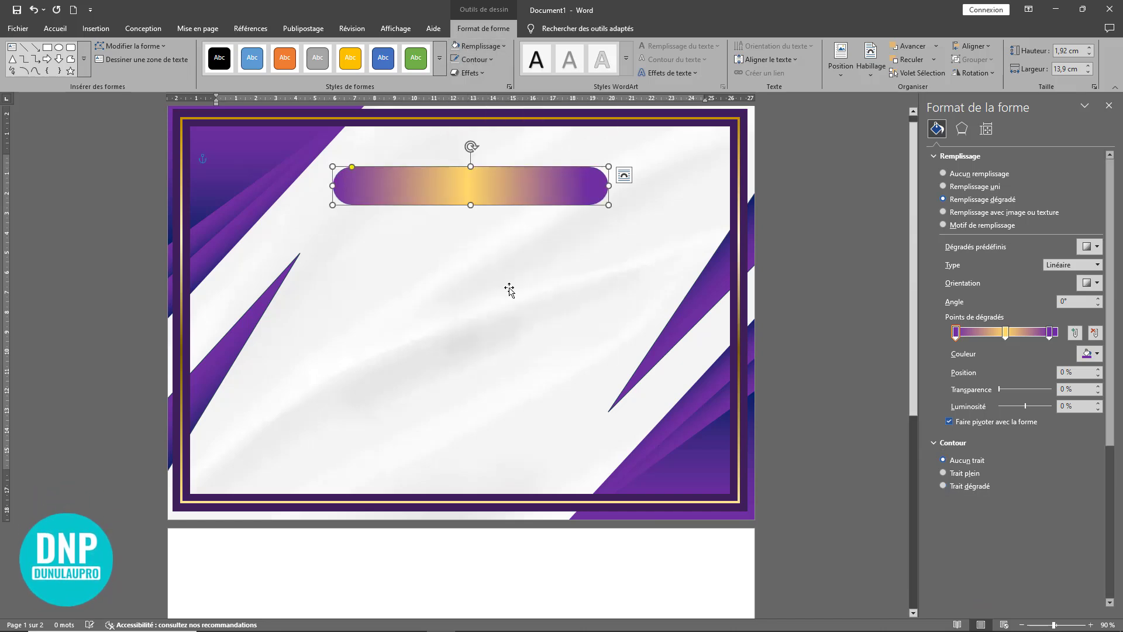
Step: Draw a text box about 14.88 cm wide and 3.27 cm high below the purple and gold bar
{"action": "left_click", "coordinate": [511, 265]}
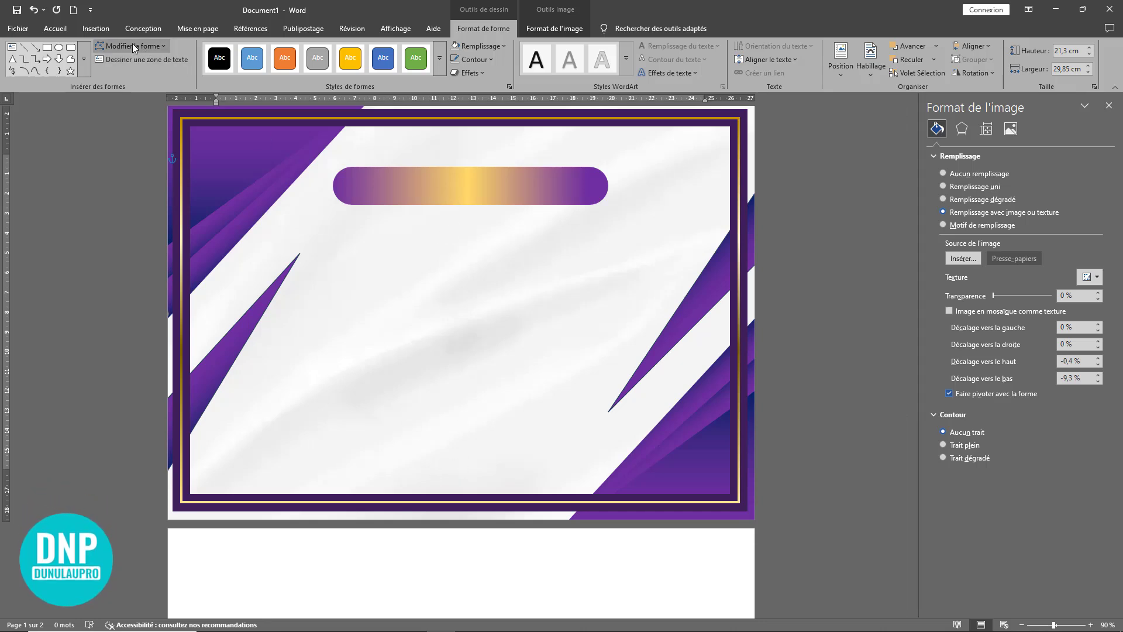
{"action": "left_click", "coordinate": [95, 31]}
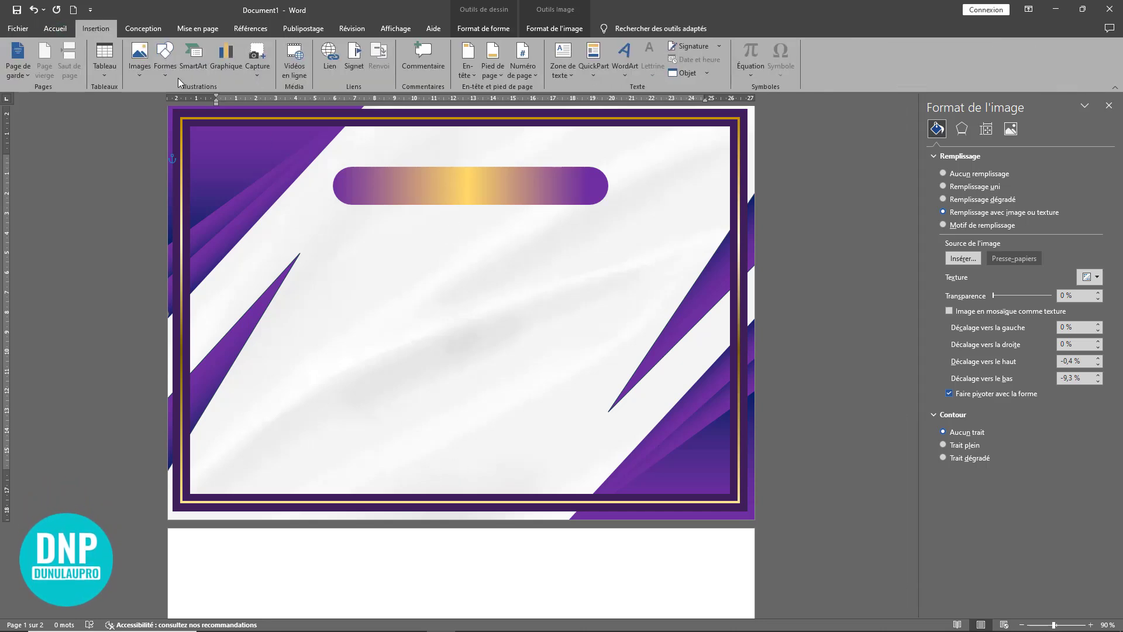
{"action": "left_click", "coordinate": [565, 69]}
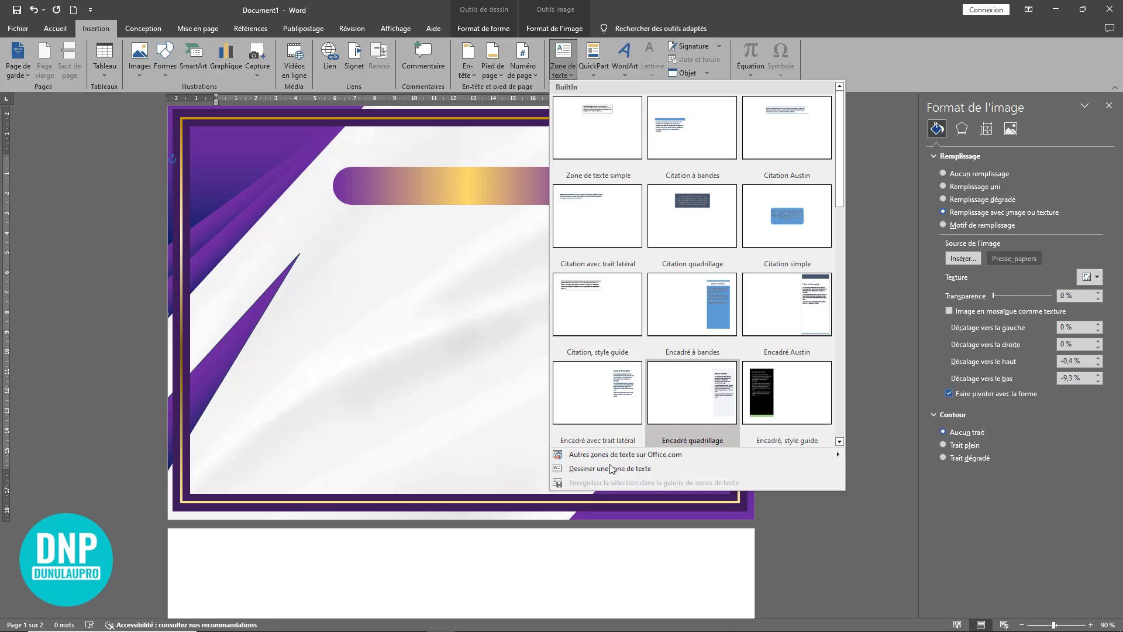
{"action": "left_click", "coordinate": [590, 469]}
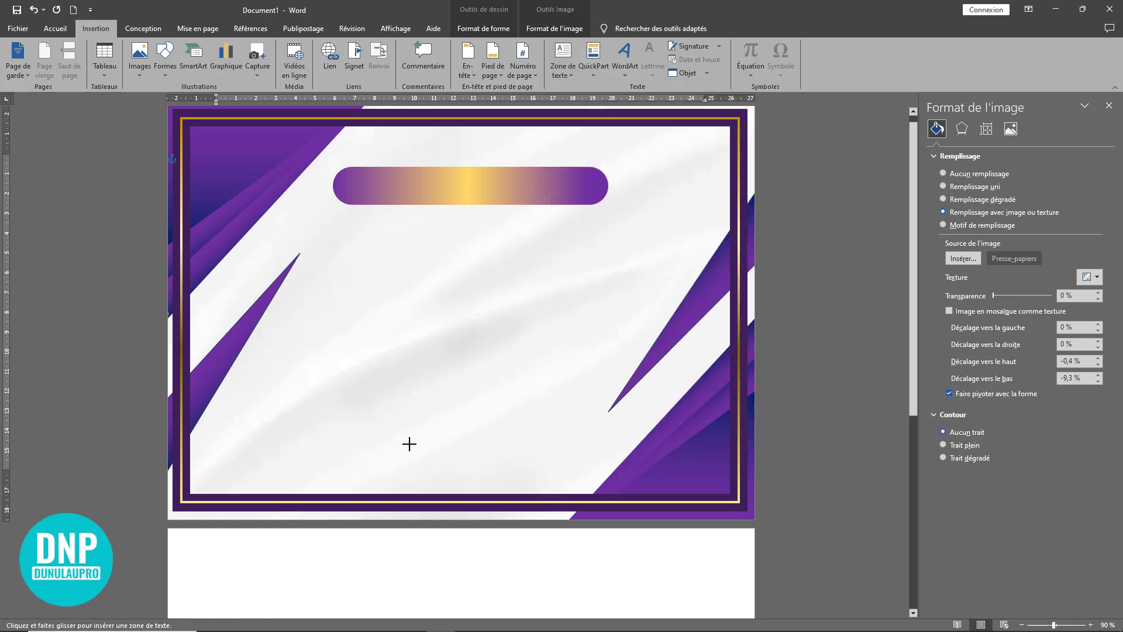
{"action": "left_click_drag", "start_coordinate": [364, 233], "coordinate": [660, 299]}
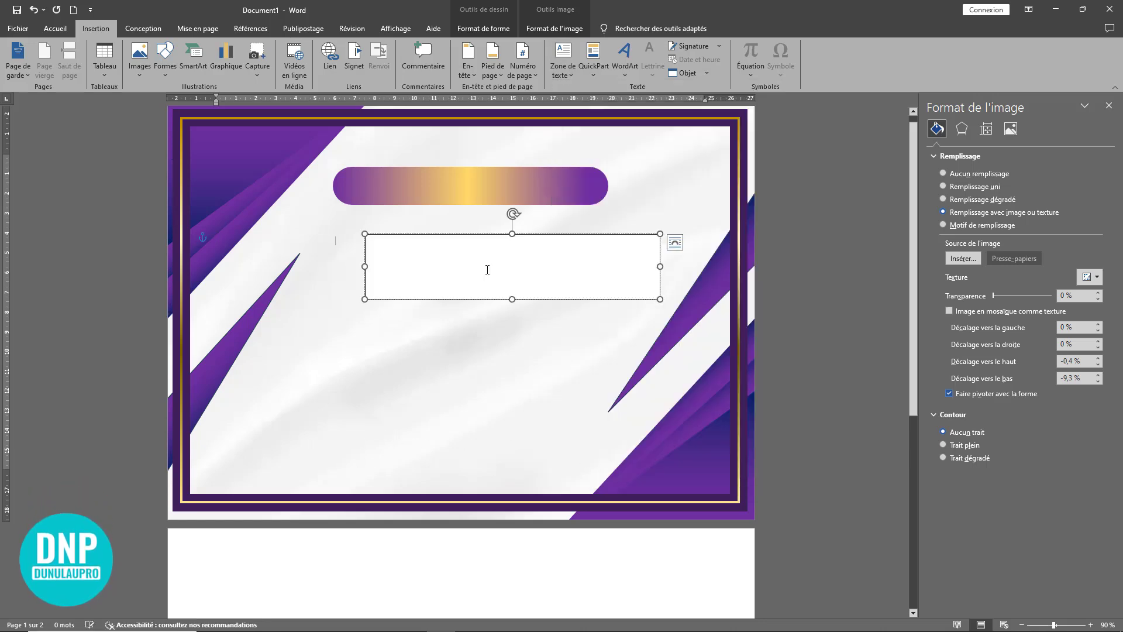
Step: Enter the title "Certificat d'honneur" in the text box, correcting the misspelled first word with the suggested spelling
{"action": "type", "text": "cer"}
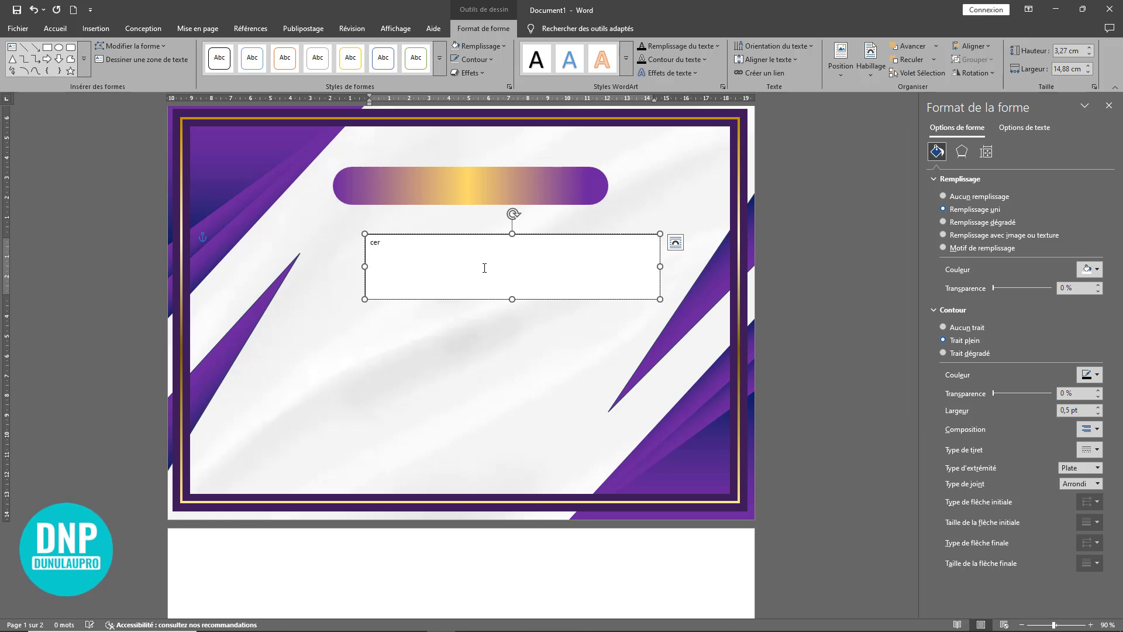
{"action": "type", "text": "ticicat"}
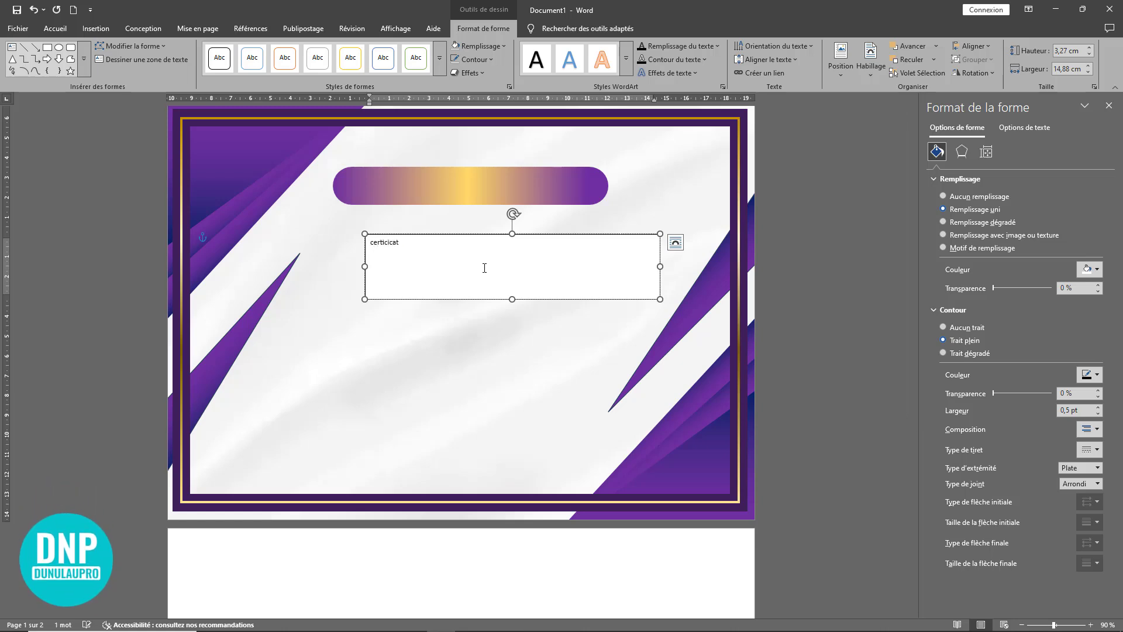
{"action": "right_click", "coordinate": [384, 241]}
{"action": "left_click", "coordinate": [328, 307]}
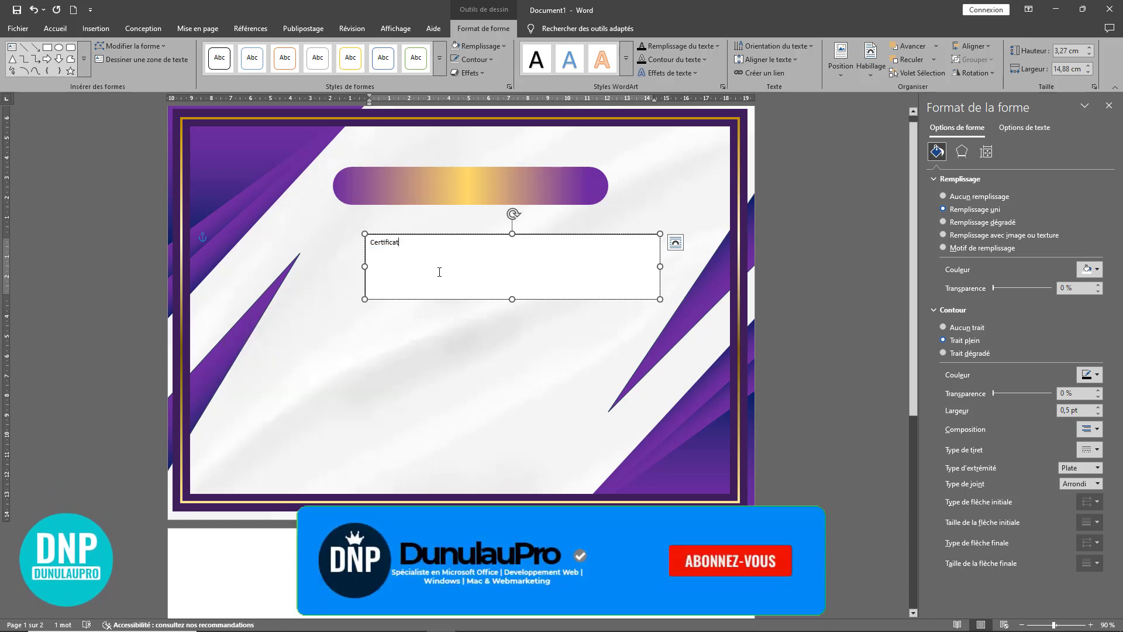
{"action": "type", "text": "d'ho"}
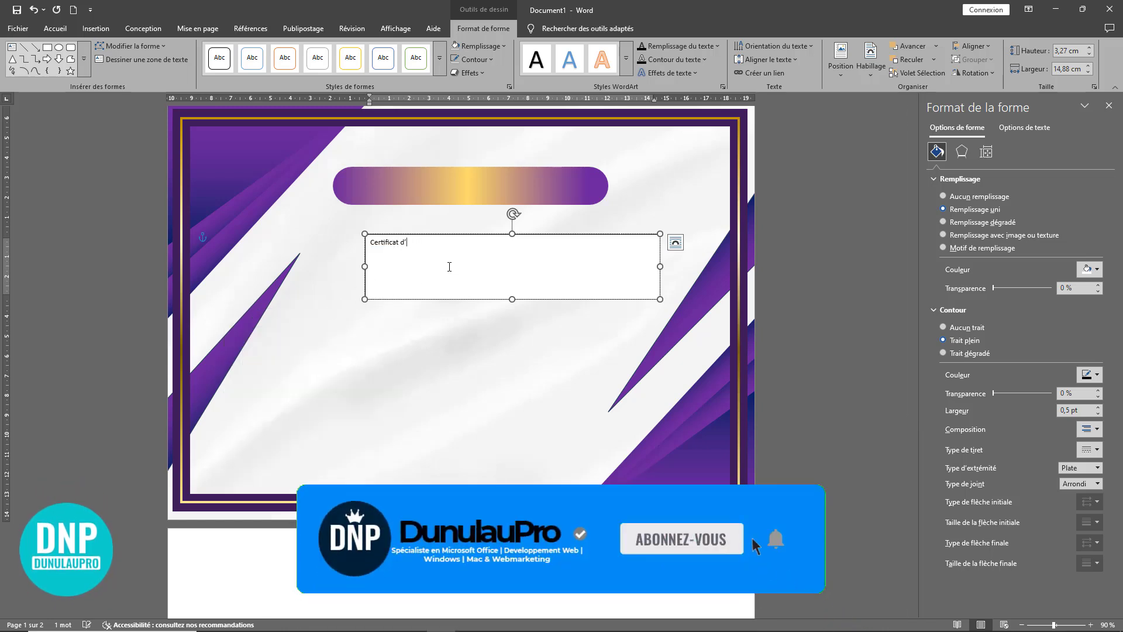
{"action": "type", "text": "nne"}
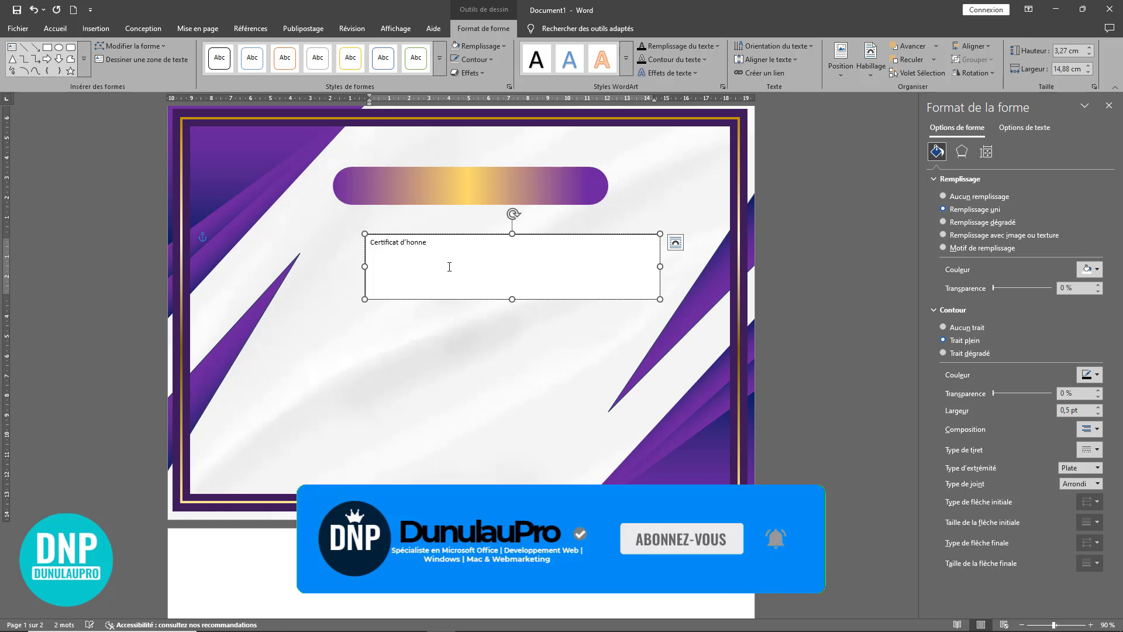
{"action": "type", "text": "ur"}
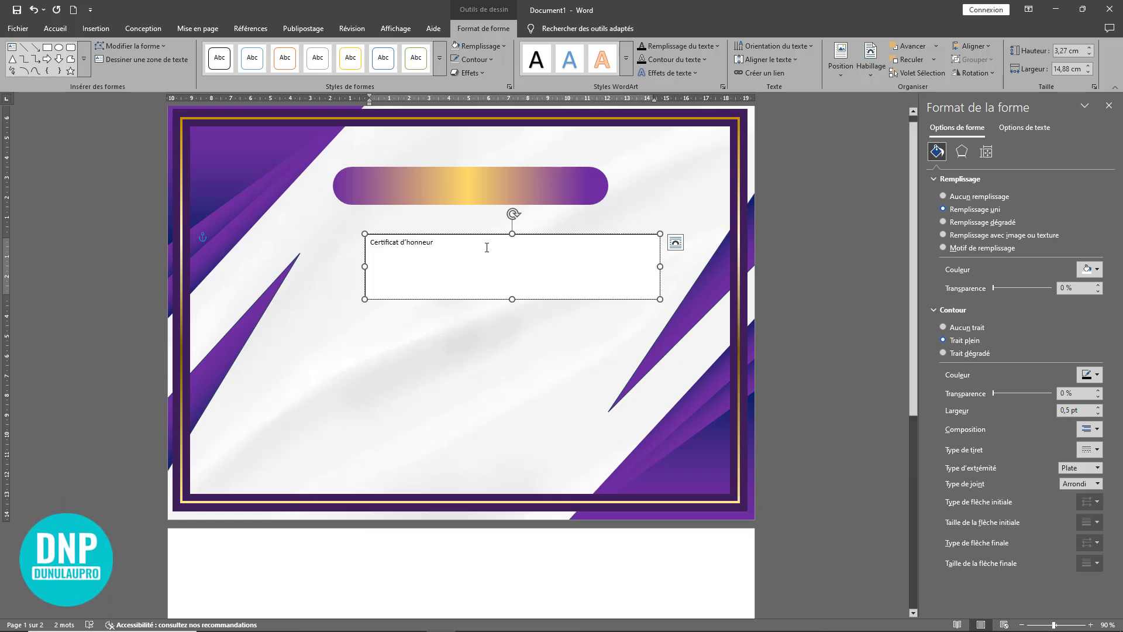
Step: Make the whole title bold, enlarge it to 20 pt and convert it to capitals
{"action": "key", "text": "ctrl+a"}
{"action": "left_click", "coordinate": [55, 28]}
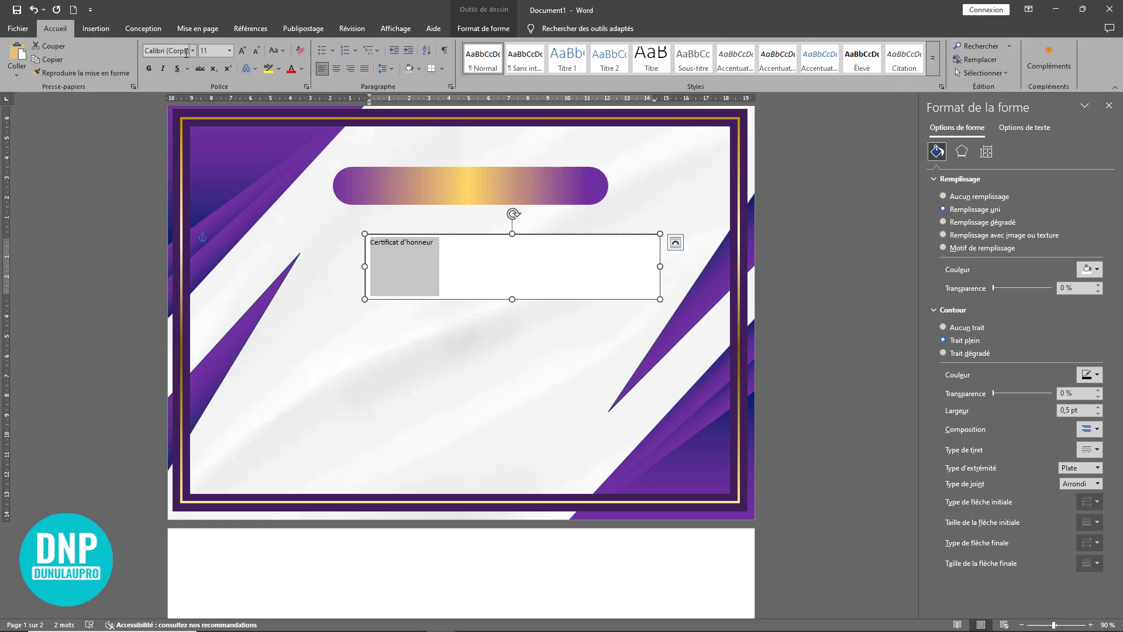
{"action": "left_click", "coordinate": [152, 68]}
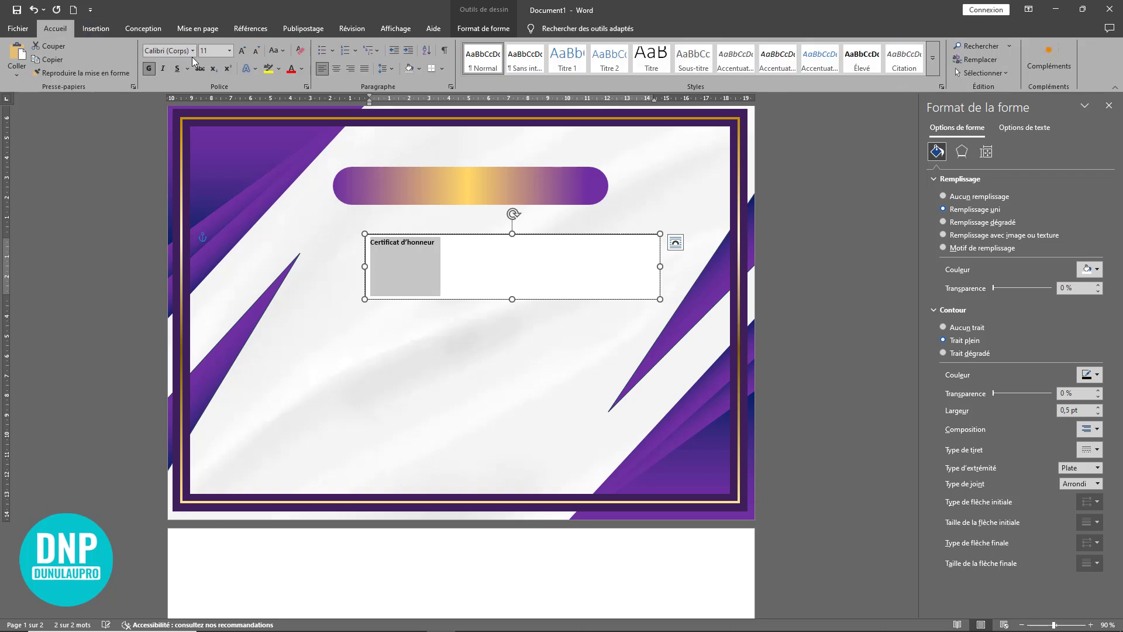
{"action": "left_click", "coordinate": [237, 51]}
{"action": "left_click", "coordinate": [237, 51]}
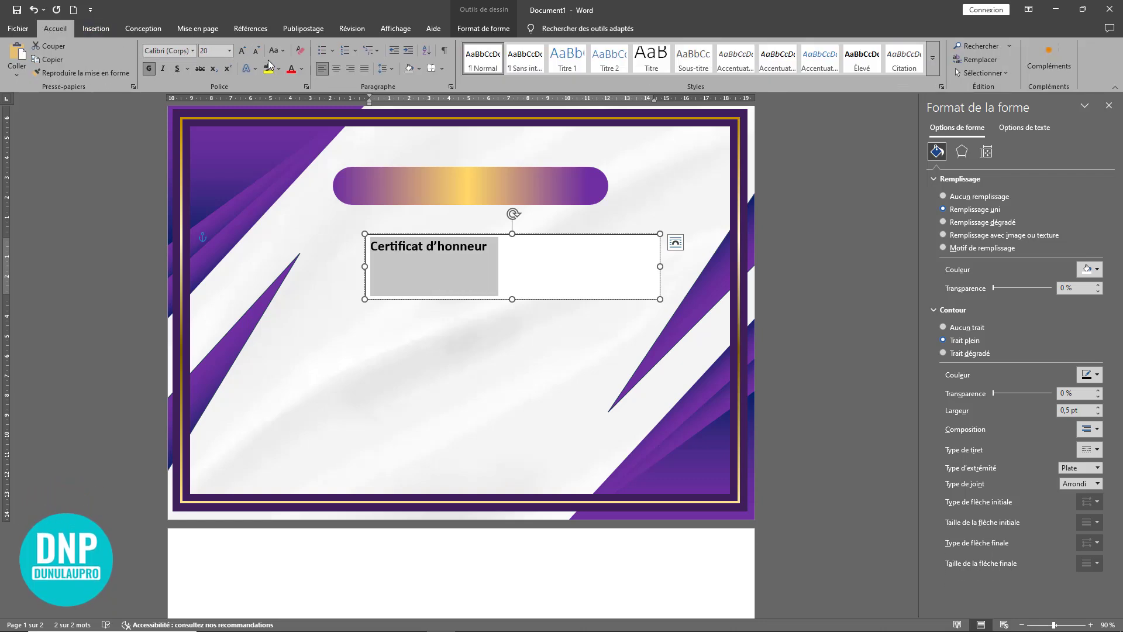
{"action": "left_click", "coordinate": [285, 55]}
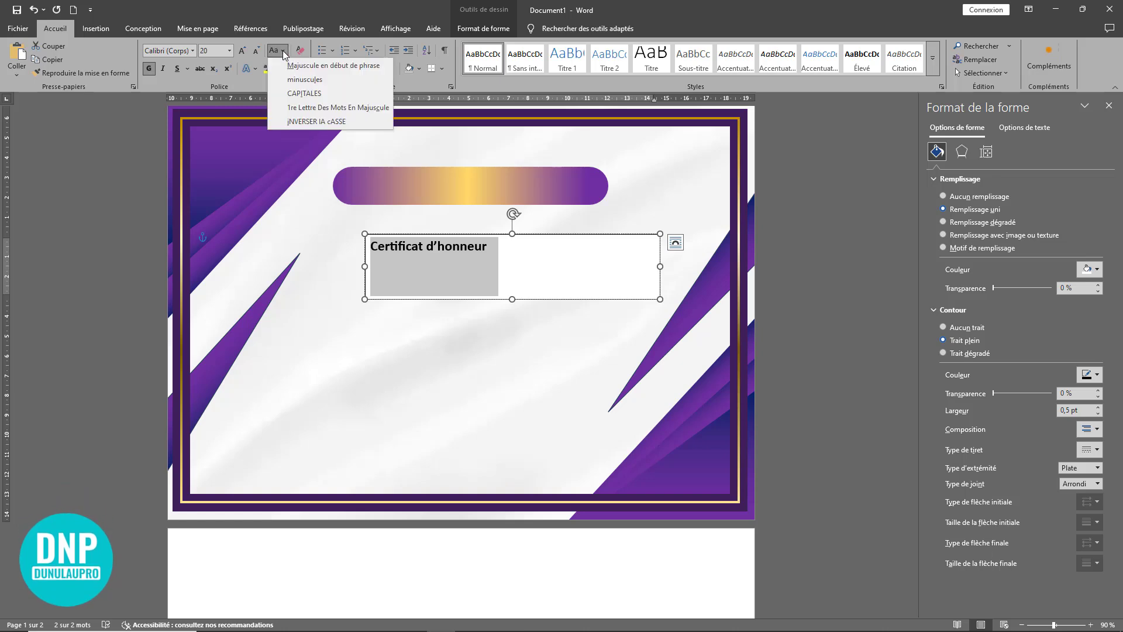
{"action": "left_click", "coordinate": [303, 93]}
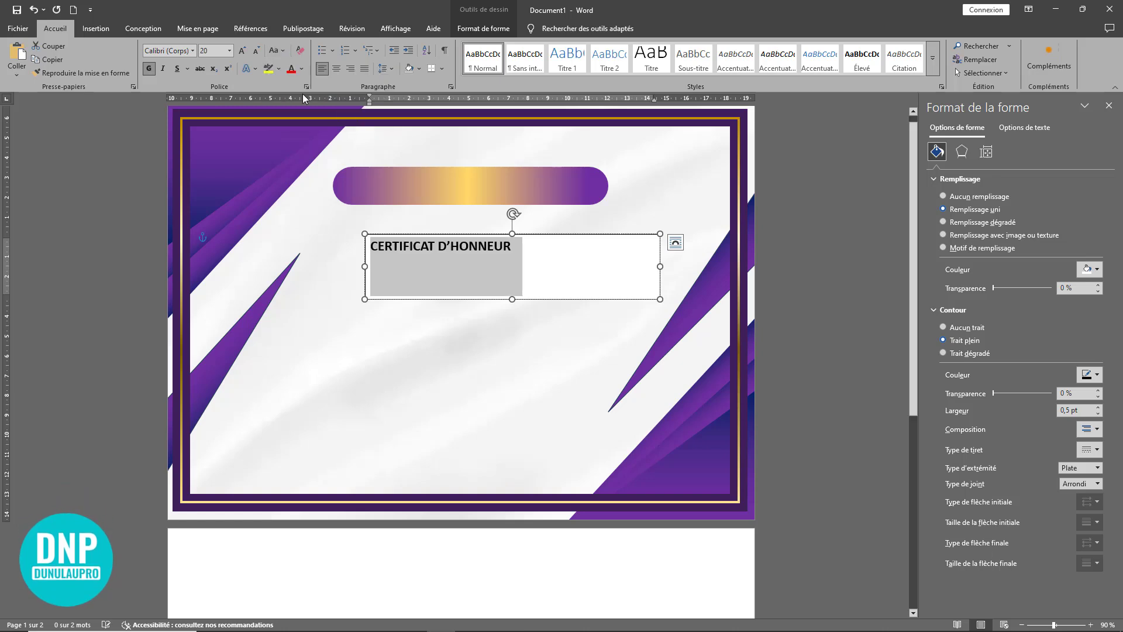
Step: Set the title's font to Century Gothic and enlarge it to 24 pt
{"action": "left_click", "coordinate": [193, 51]}
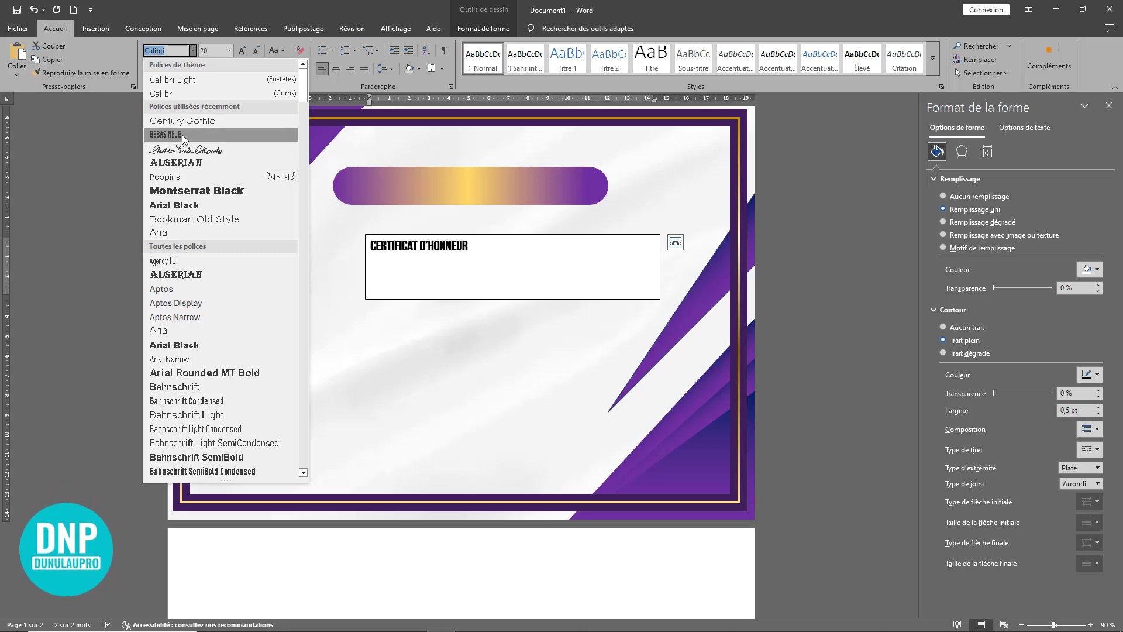
{"action": "left_click", "coordinate": [191, 122]}
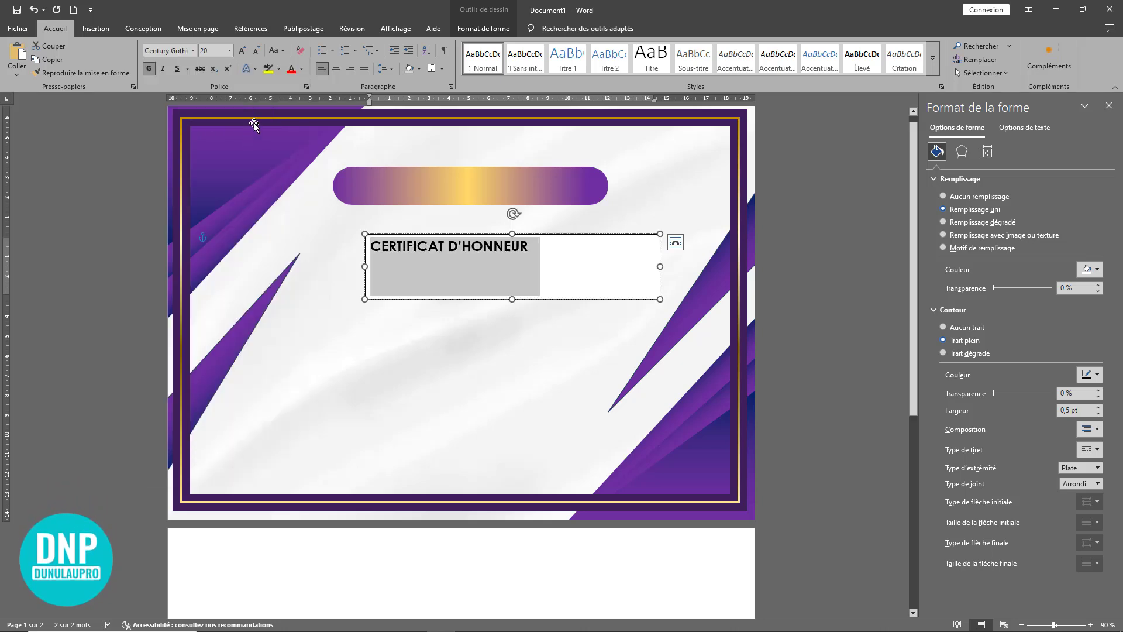
{"action": "left_click", "coordinate": [242, 50]}
{"action": "left_click", "coordinate": [241, 50]}
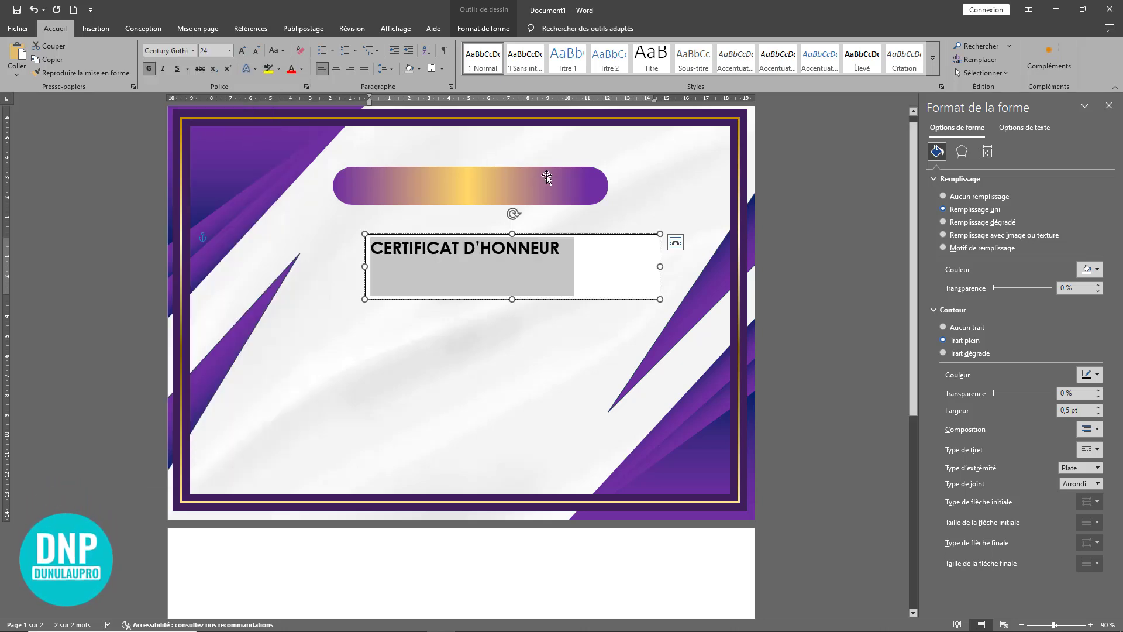
Step: Shrink the text box around the title, with the text centred, and position it on the purple and gold bar
{"action": "left_click_drag", "start_coordinate": [660, 266], "coordinate": [599, 260]}
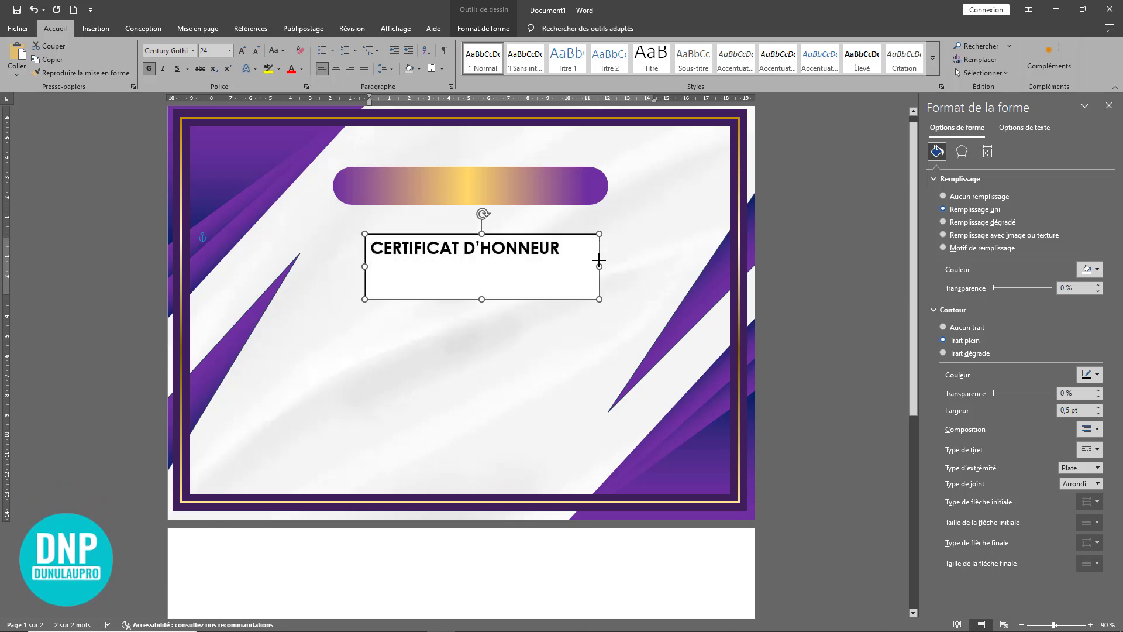
{"action": "left_click_drag", "start_coordinate": [482, 298], "coordinate": [486, 259]}
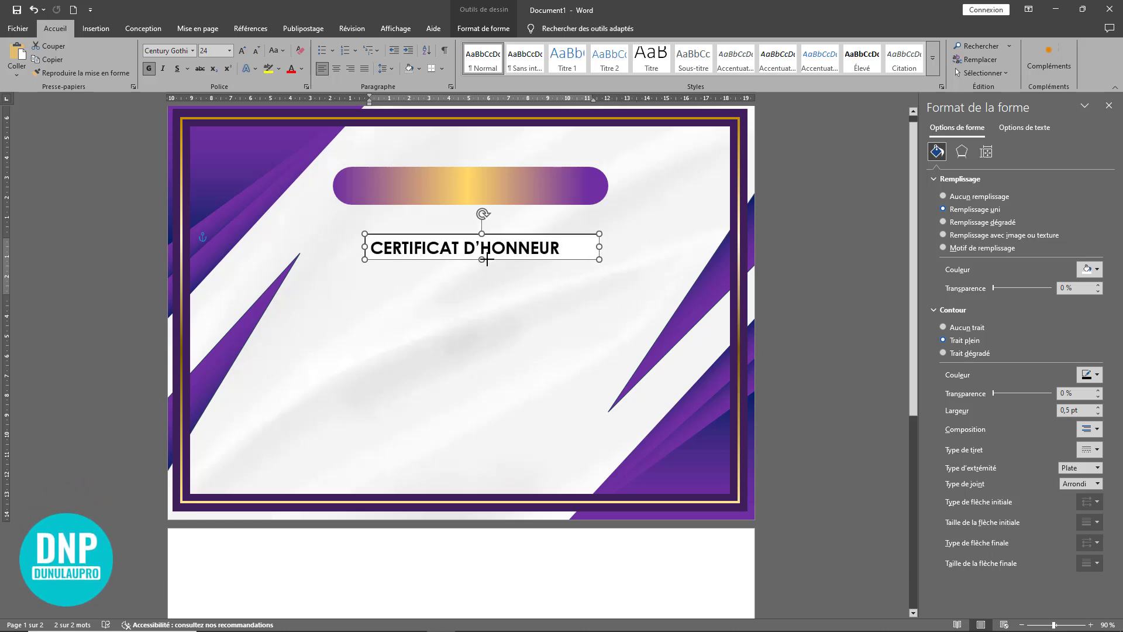
{"action": "left_click", "coordinate": [336, 68]}
{"action": "left_click_drag", "start_coordinate": [496, 200], "coordinate": [495, 196]}
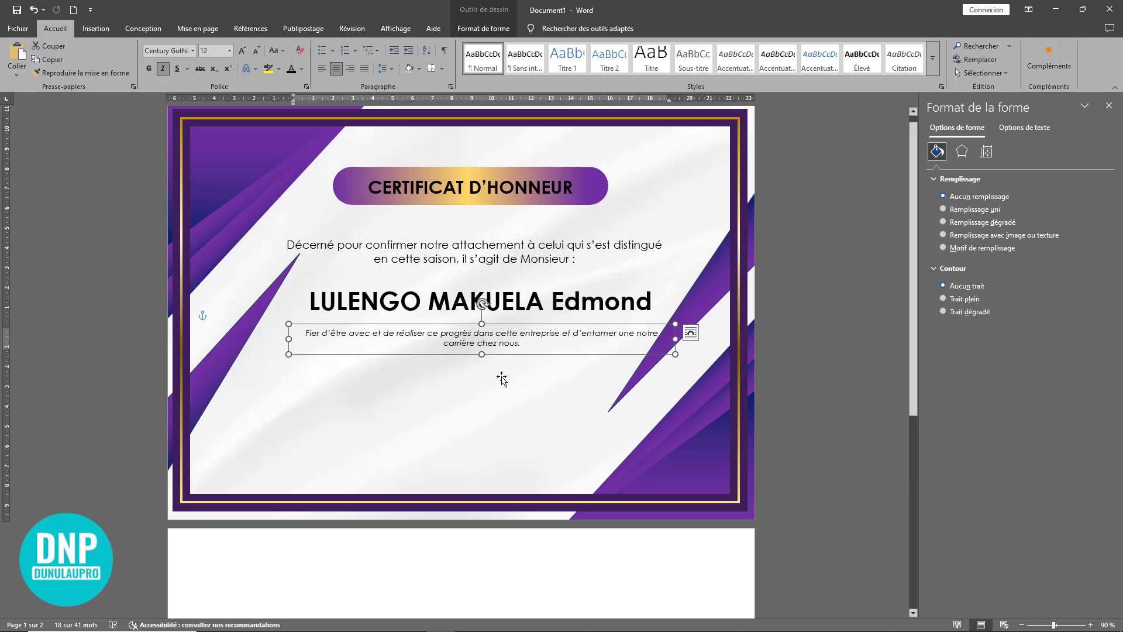
{"action": "left_click", "coordinate": [495, 404]}
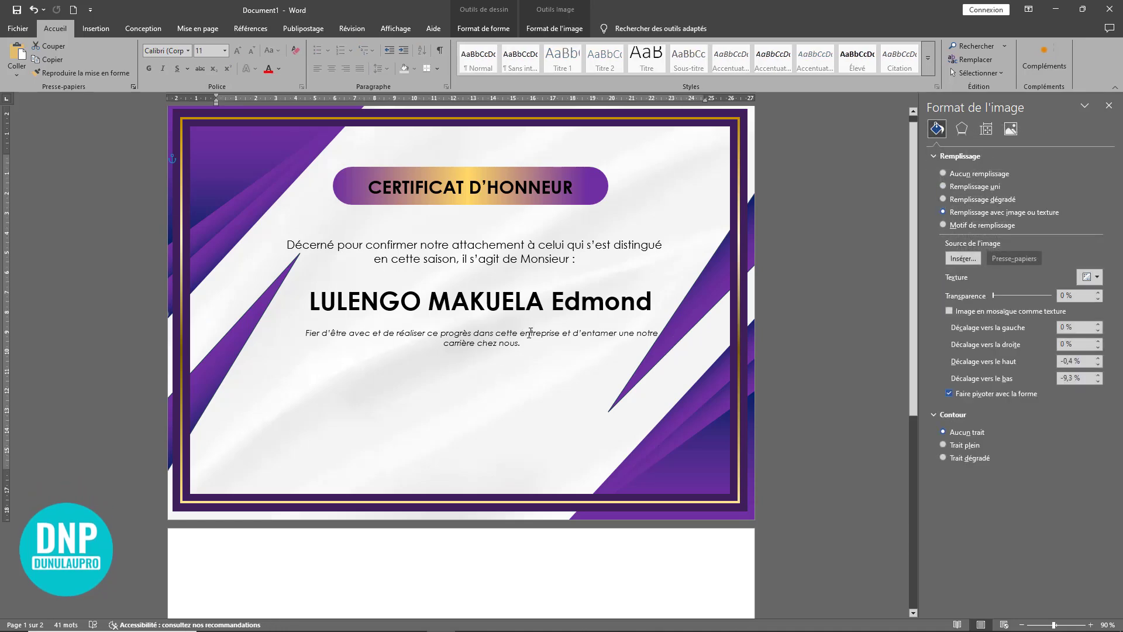